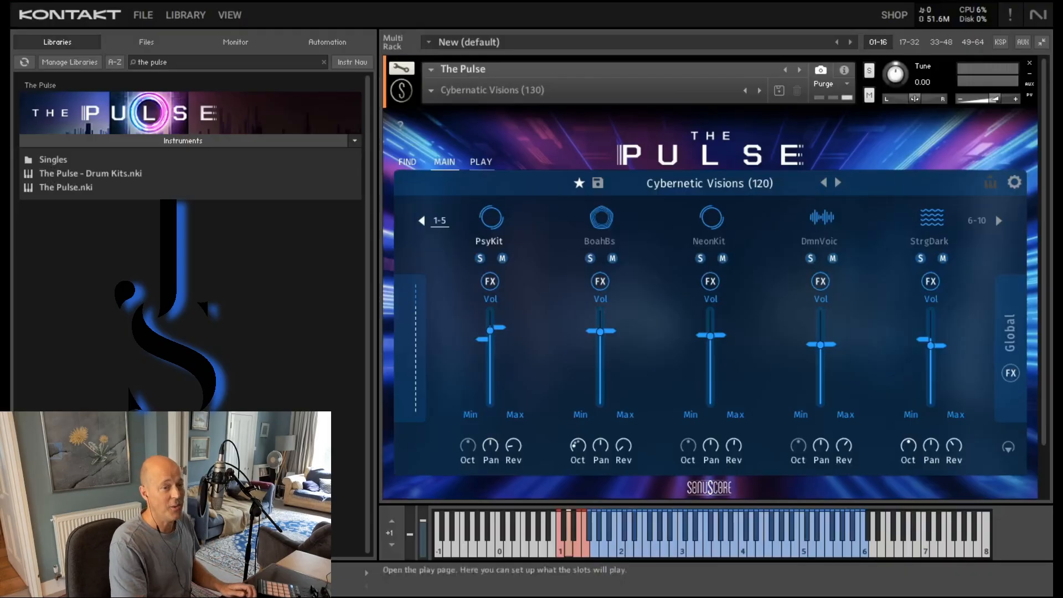
View instrument slots 6-10 and return to slots 1-5, and look inside the library's Singles folder
{"action": "left_click", "coordinate": [995, 219]}
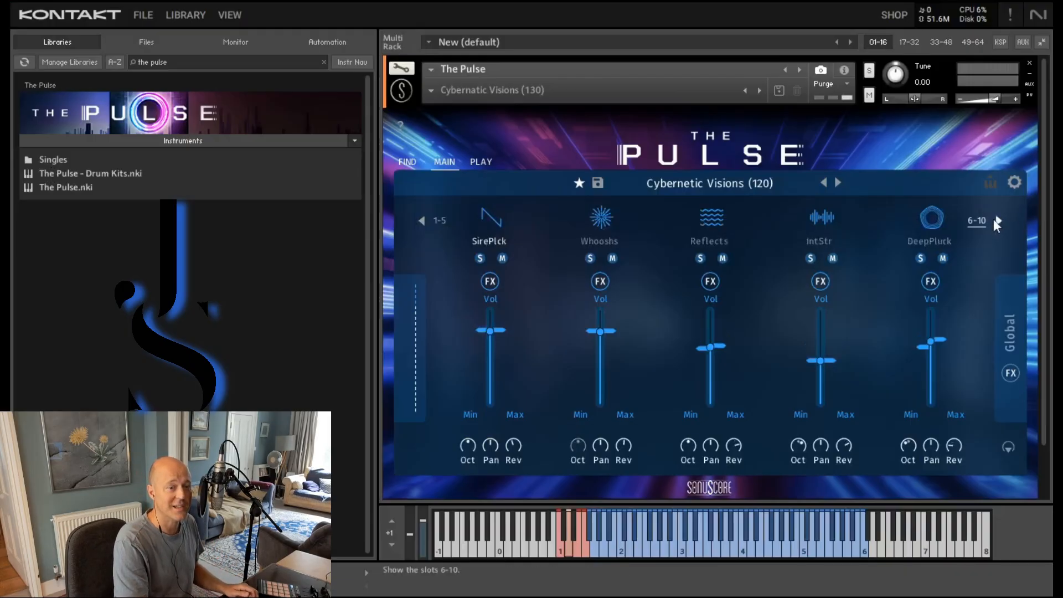
{"action": "left_click", "coordinate": [440, 219]}
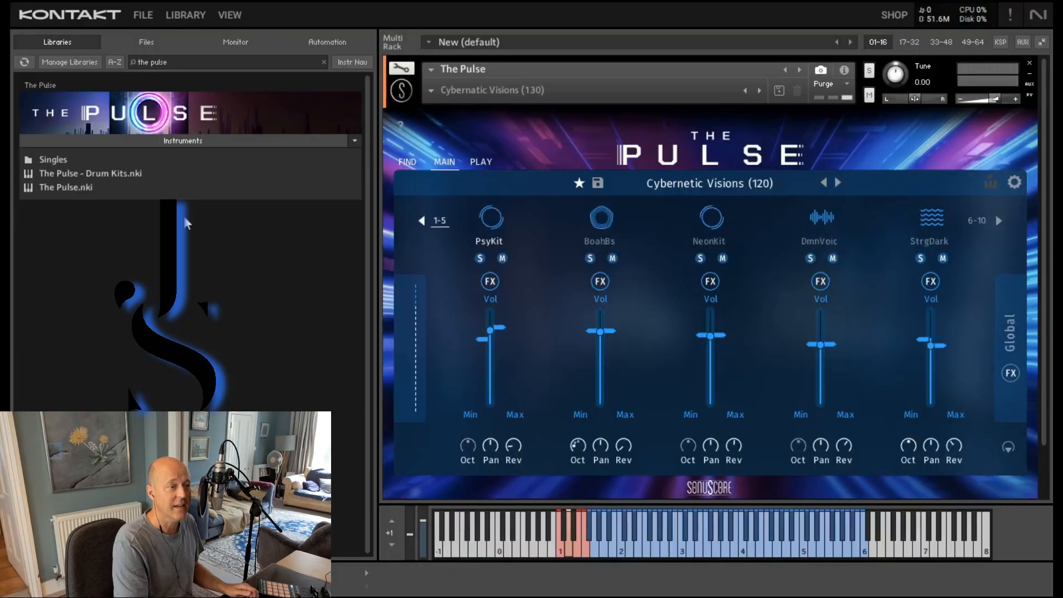
{"action": "double_click", "coordinate": [45, 161]}
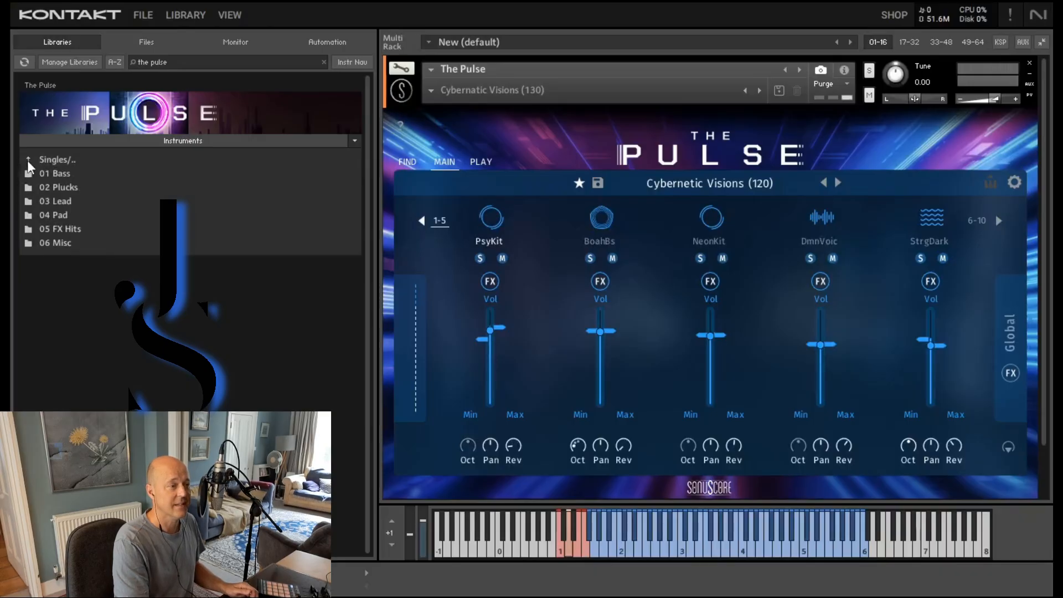
{"action": "double_click", "coordinate": [28, 160]}
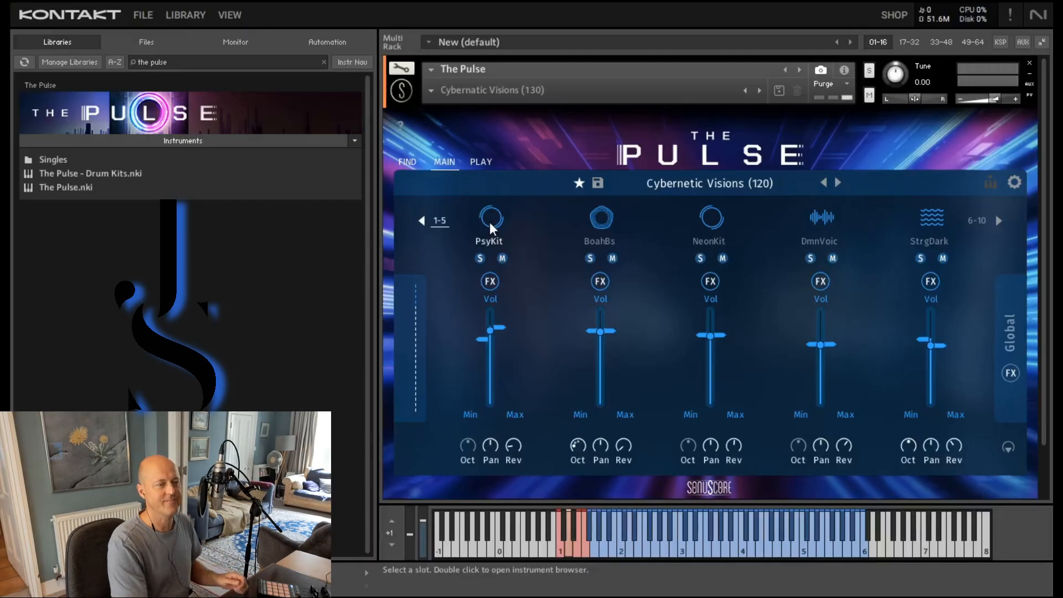
Compare the sounds loaded in slots 6-10 with those in slots 1-5 of the Cybernetic Visions session
{"action": "left_click", "coordinate": [982, 222]}
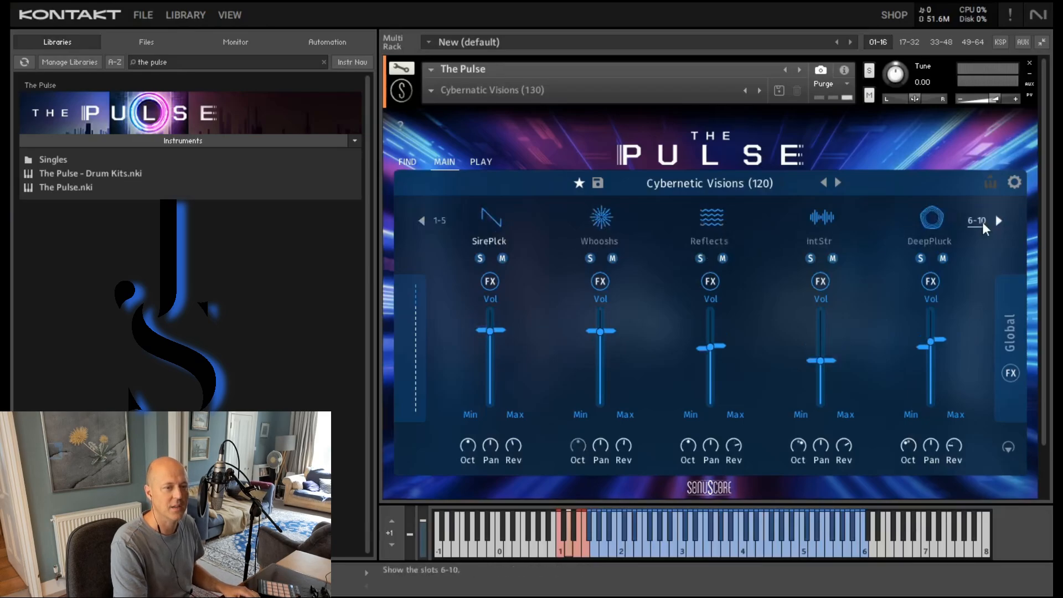
{"action": "left_click", "coordinate": [441, 218]}
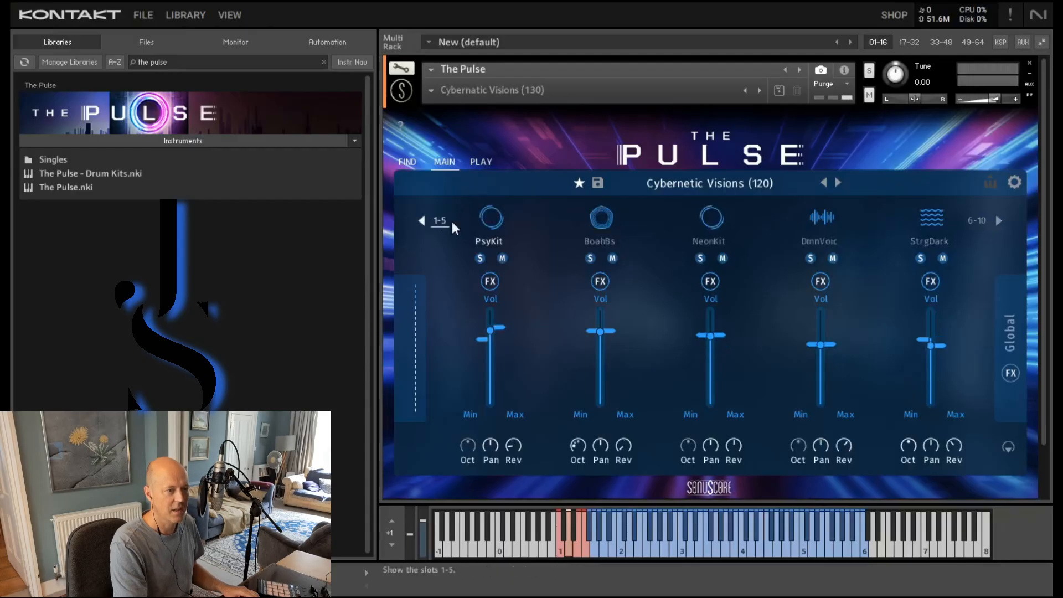
{"action": "left_click", "coordinate": [980, 220]}
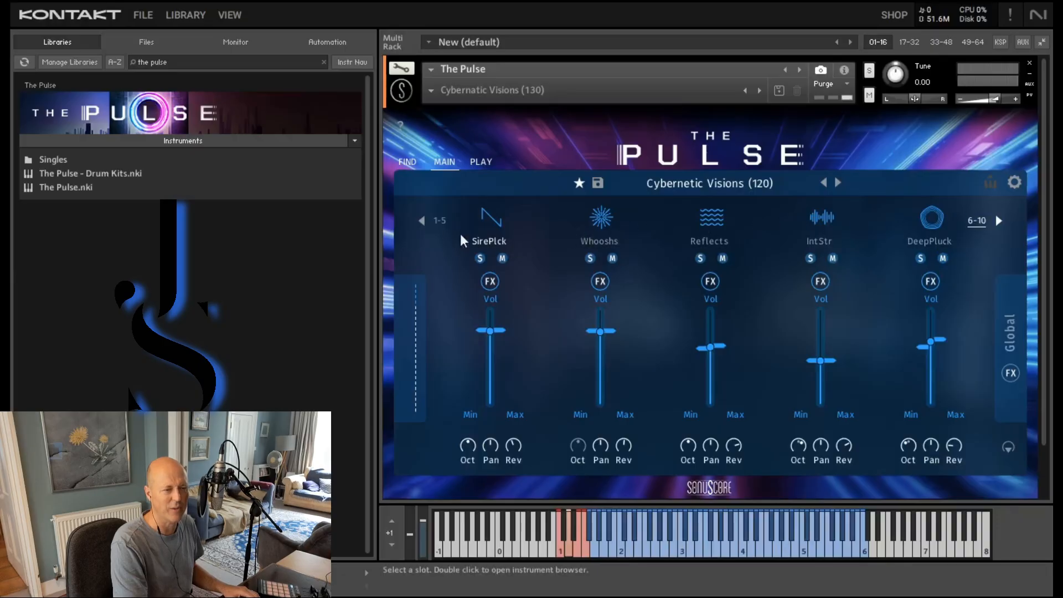
{"action": "left_click", "coordinate": [438, 220]}
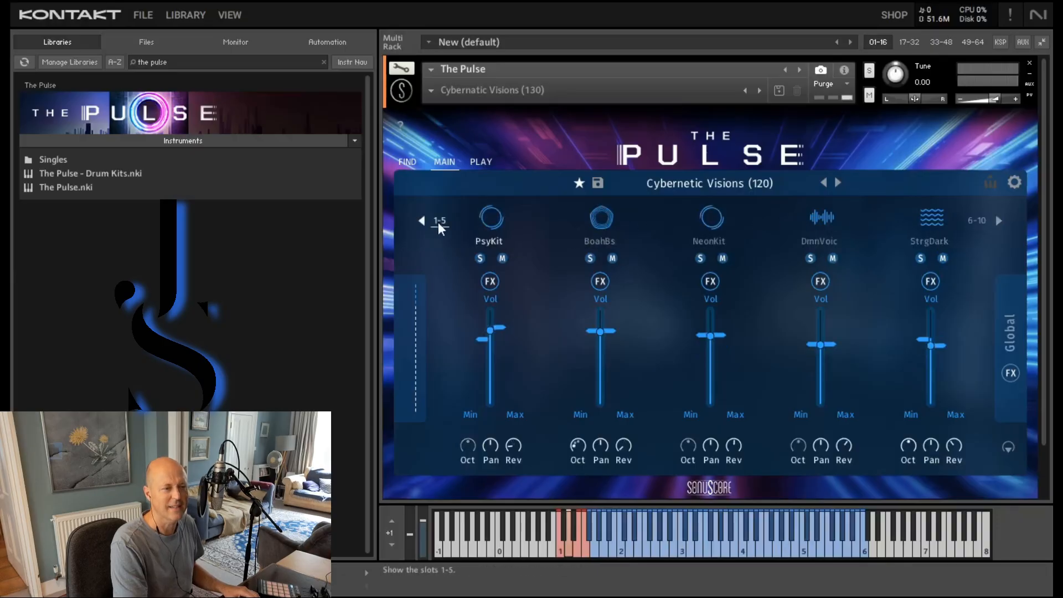
Browse the Bass, Lead, Pad, FX/Hits and Drums categories in the PsyKit slot's instrument browser and close it without choosing a sound
{"action": "double_click", "coordinate": [488, 241]}
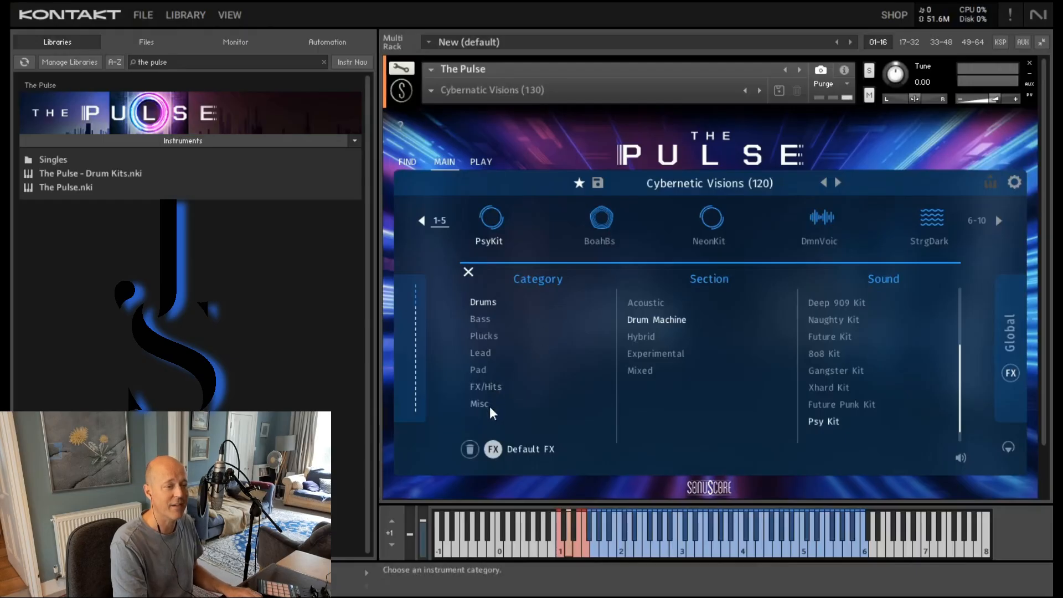
{"action": "left_click", "coordinate": [474, 321]}
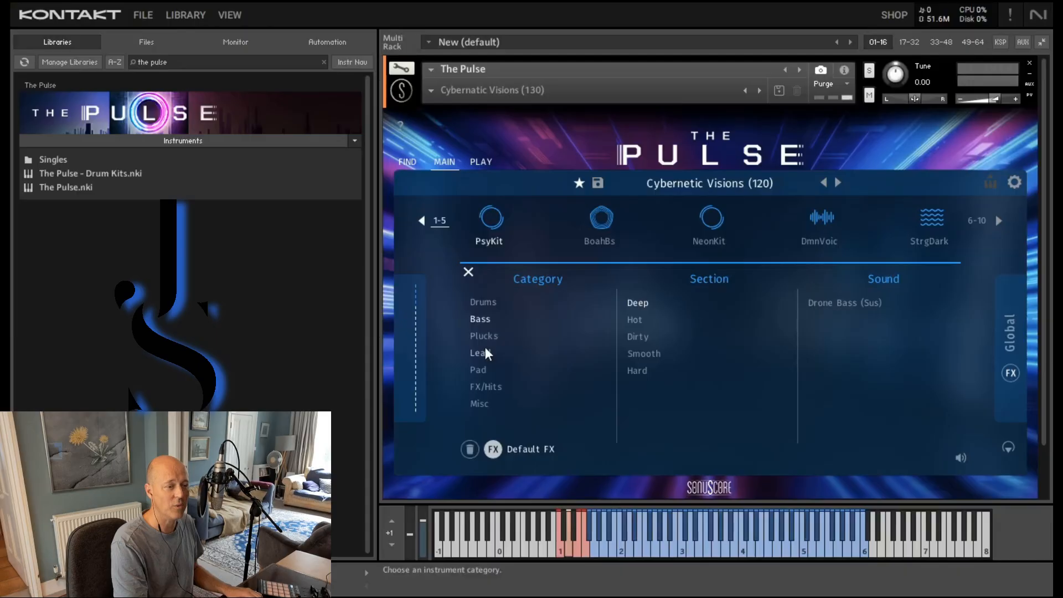
{"action": "left_click", "coordinate": [486, 351]}
{"action": "left_click", "coordinate": [482, 370]}
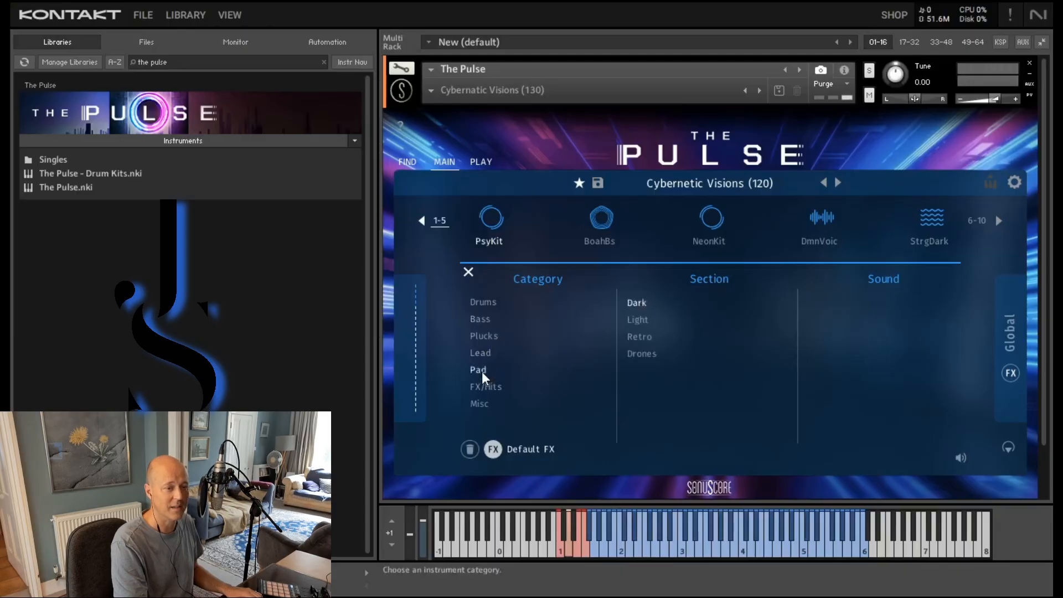
{"action": "left_click", "coordinate": [480, 387]}
{"action": "left_click", "coordinate": [485, 305]}
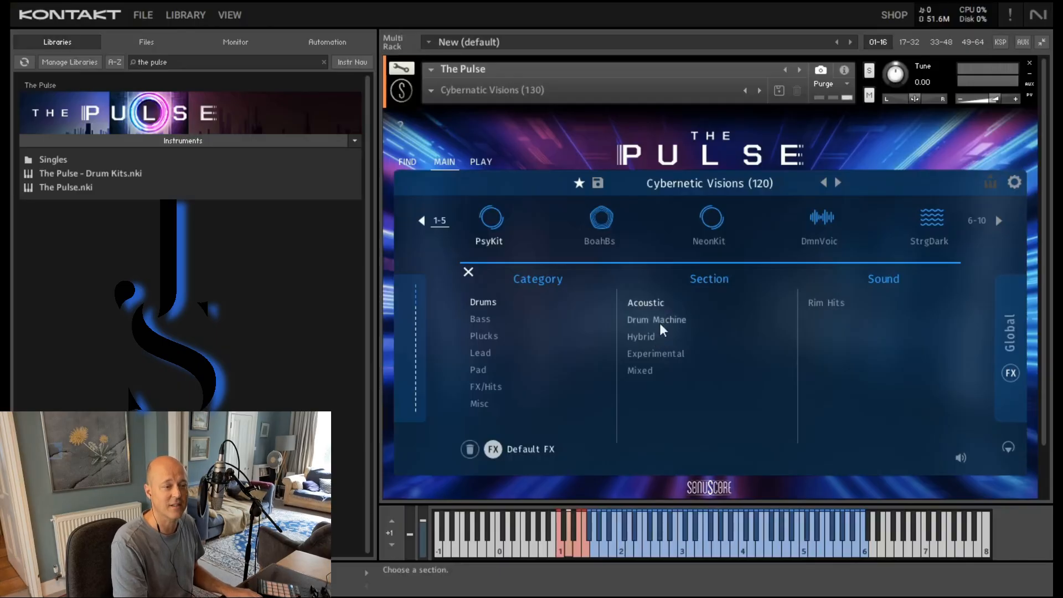
{"action": "left_click", "coordinate": [468, 271]}
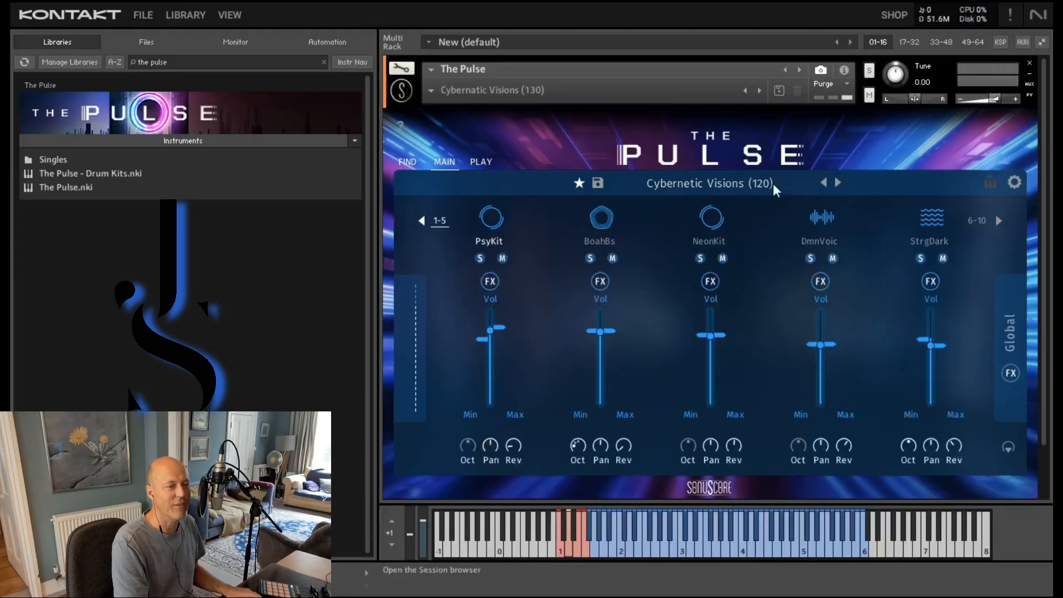
Audition the Dystopian Prophet (85) session, and the Quantum Surge (115) session from the Cinematic type
{"action": "left_click", "coordinate": [715, 185]}
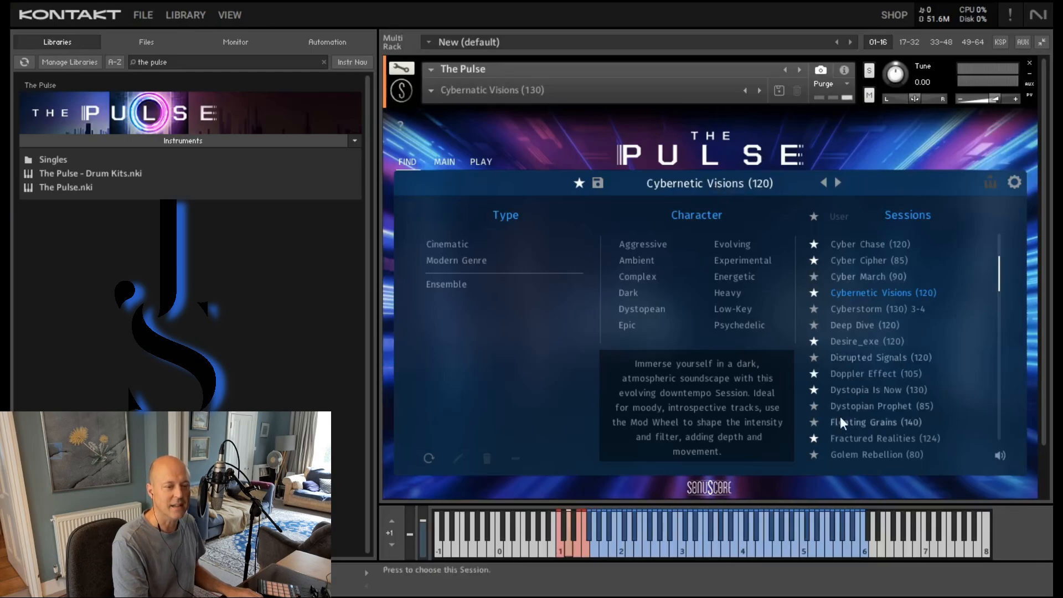
{"action": "left_click", "coordinate": [857, 407]}
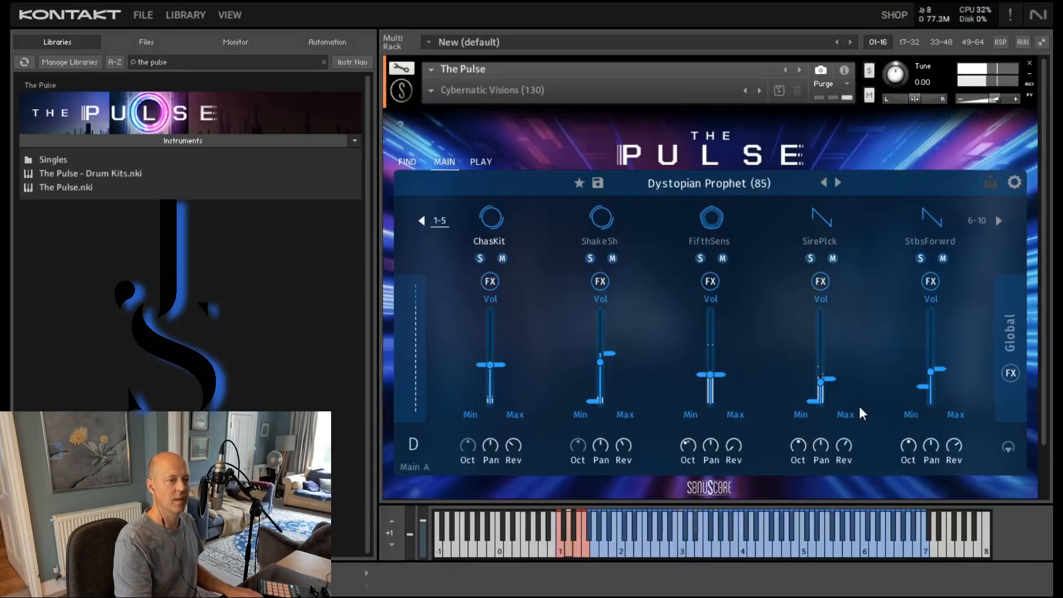
{"action": "left_click", "coordinate": [704, 178]}
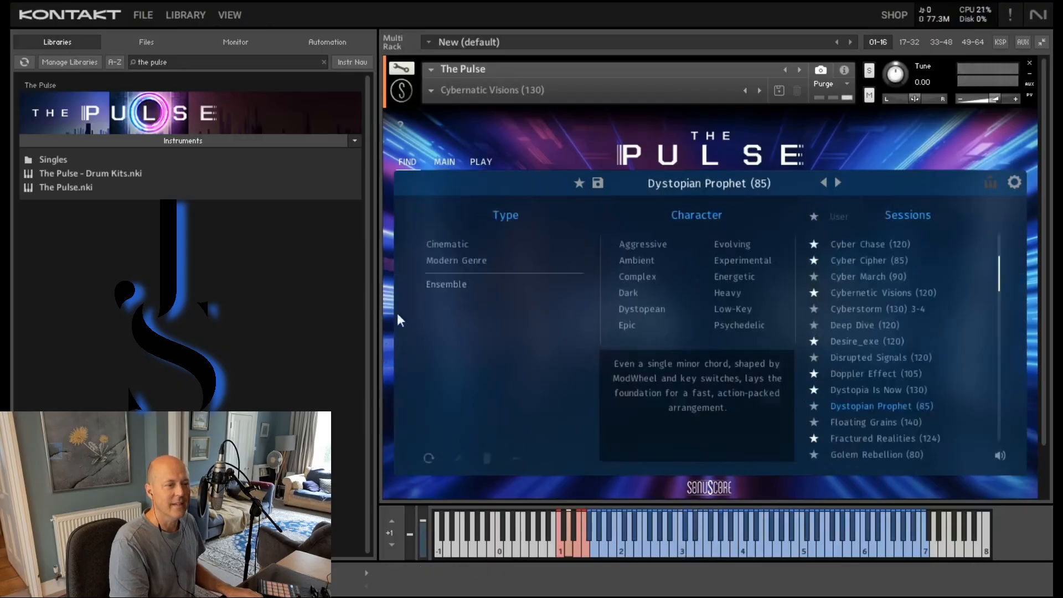
{"action": "left_click", "coordinate": [454, 244]}
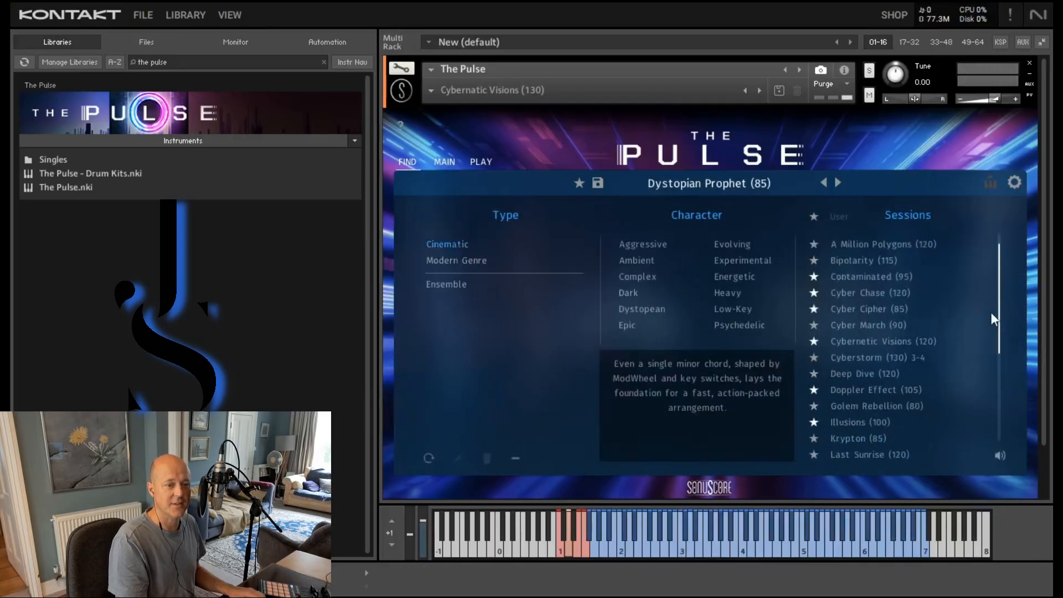
{"action": "left_click_drag", "start_coordinate": [997, 314], "coordinate": [1003, 413]}
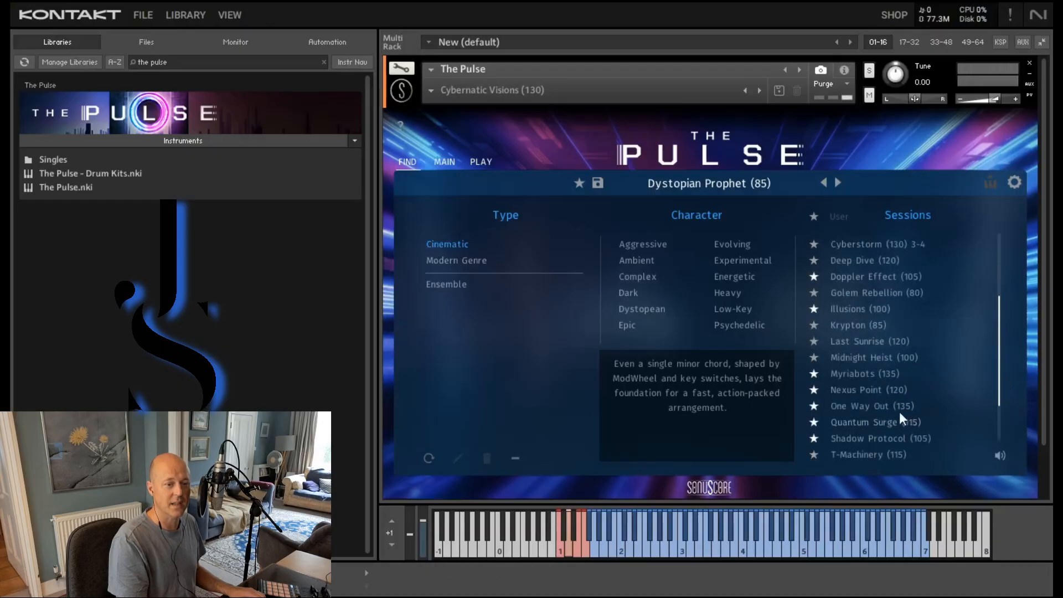
{"action": "left_click", "coordinate": [882, 421]}
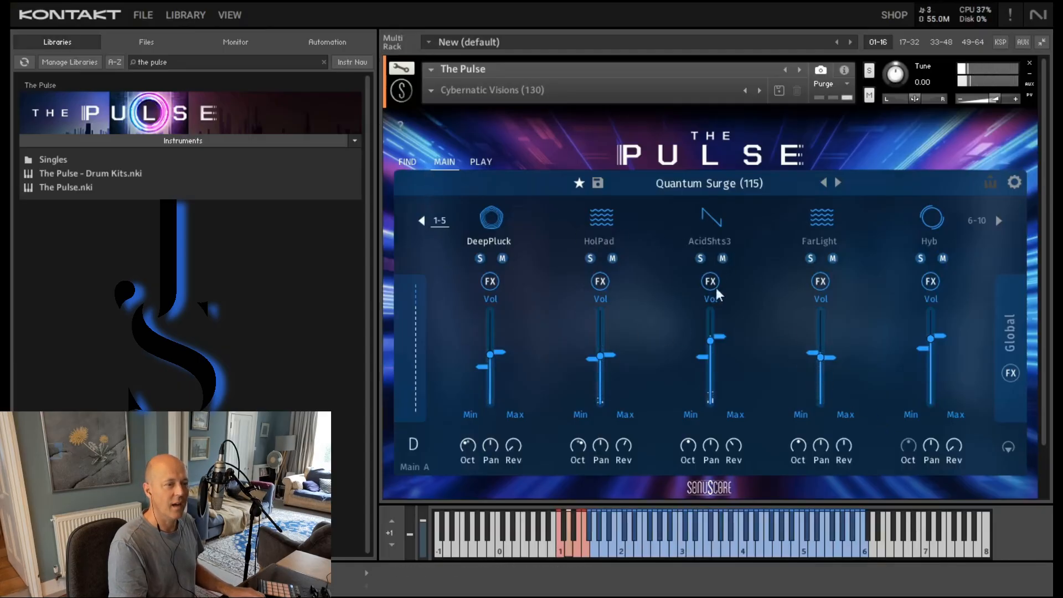
Filter the sessions to the Modern Genre type and audition Psyderman (140)
{"action": "left_click", "coordinate": [672, 184]}
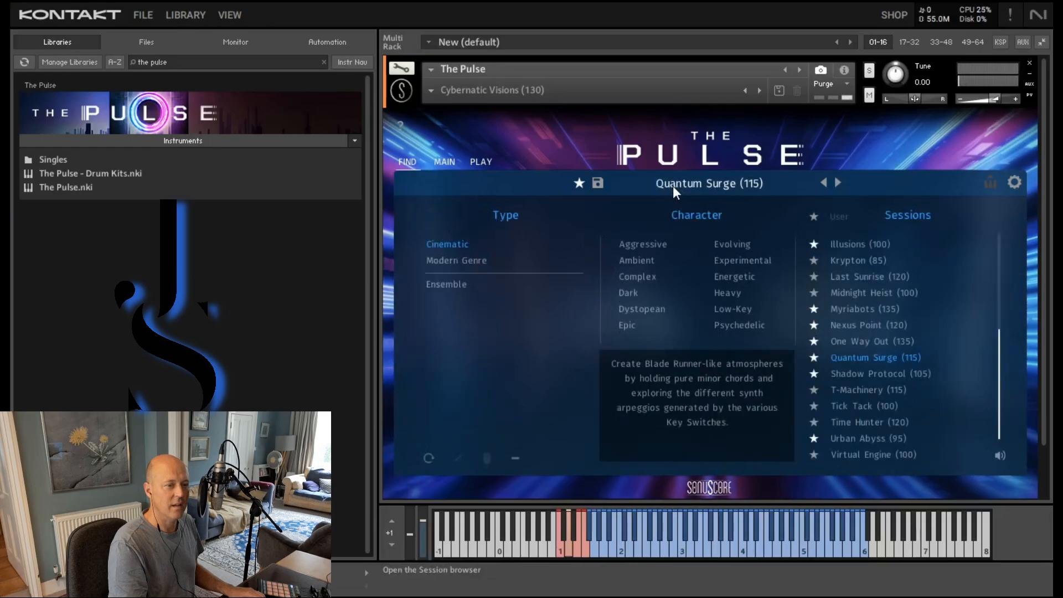
{"action": "left_click", "coordinate": [450, 262]}
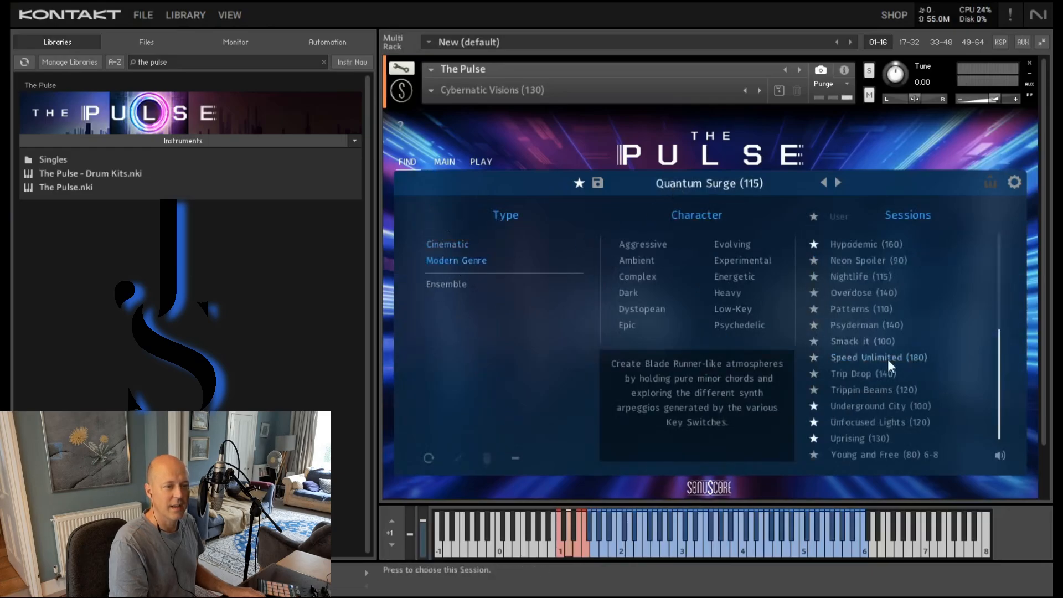
{"action": "left_click", "coordinate": [839, 325]}
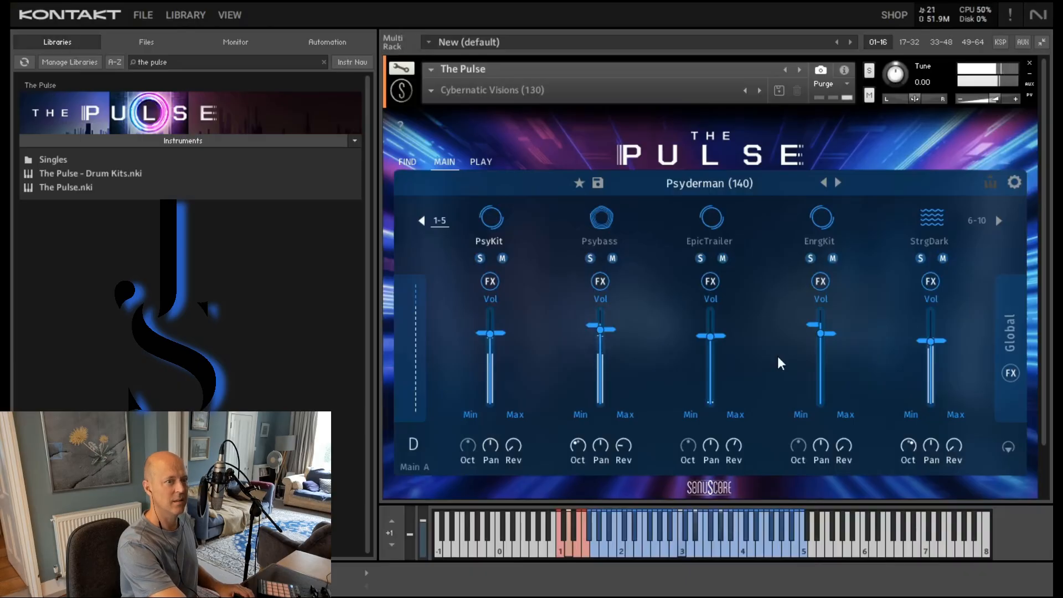
Preview the Trip Drop (140) and Young and Free (80) 6-8 sessions in the session browser
{"action": "left_click", "coordinate": [699, 182]}
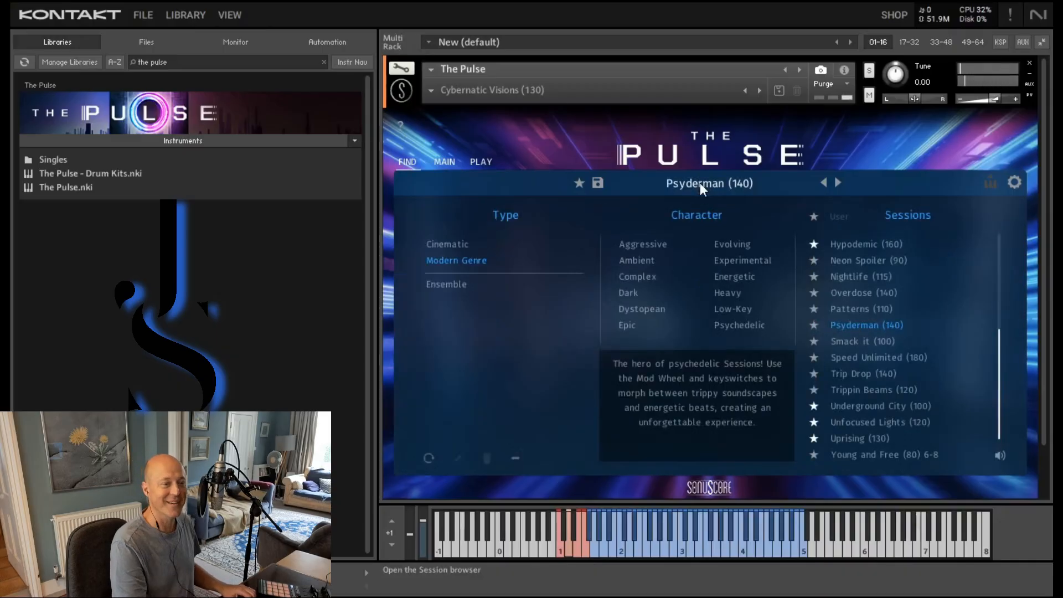
{"action": "left_click", "coordinate": [849, 373]}
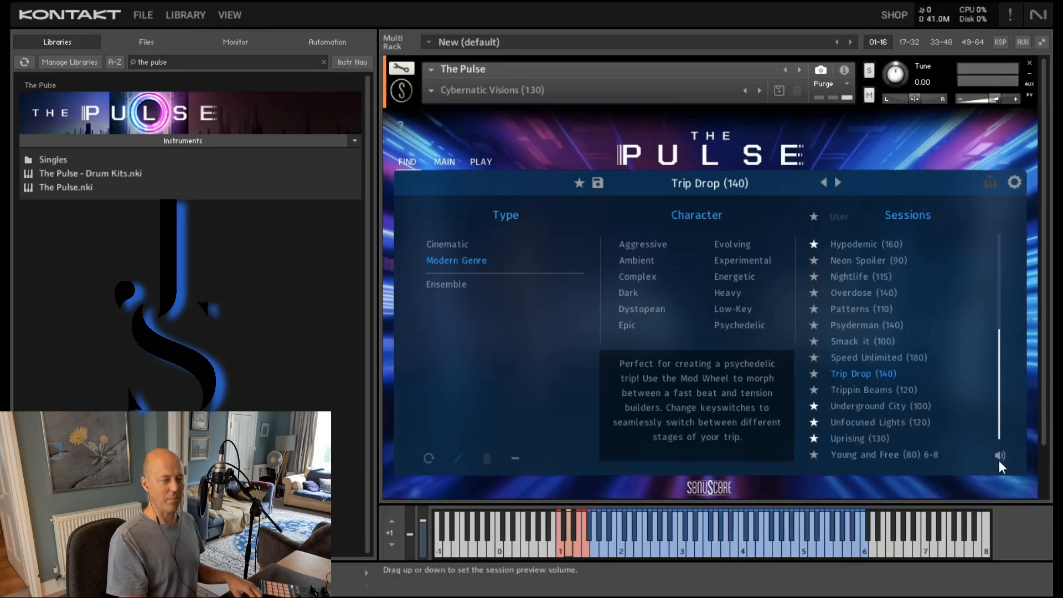
{"action": "left_click", "coordinate": [879, 457]}
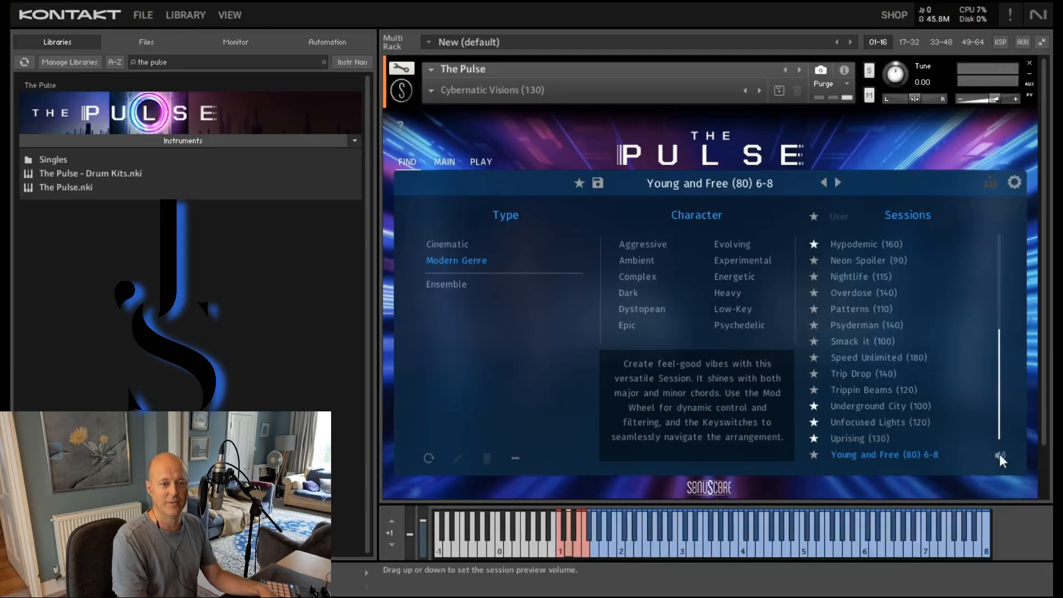
{"action": "mouse_move", "coordinate": [1000, 454]}
{"action": "left_mouse_down"}
{"action": "mouse_move", "coordinate": [999, 494]}
{"action": "mouse_move", "coordinate": [1002, 457]}
{"action": "left_mouse_up"}
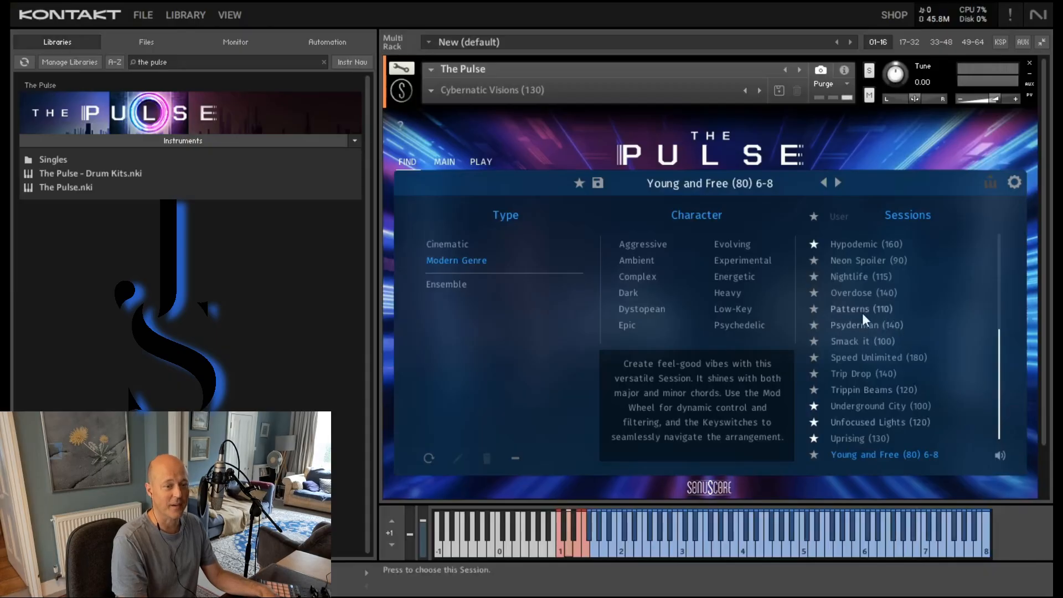
Preview the Nightlife (115) and Dystopian Prophet (85) sessions from the Modern Genre list
{"action": "left_click", "coordinate": [852, 277]}
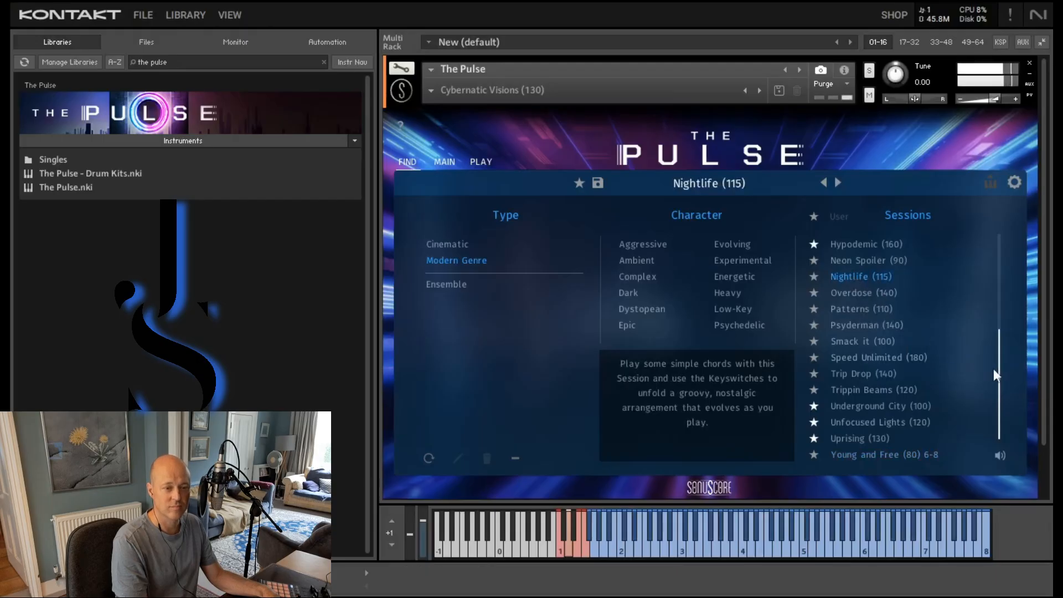
{"action": "left_click_drag", "start_coordinate": [997, 371], "coordinate": [998, 293]}
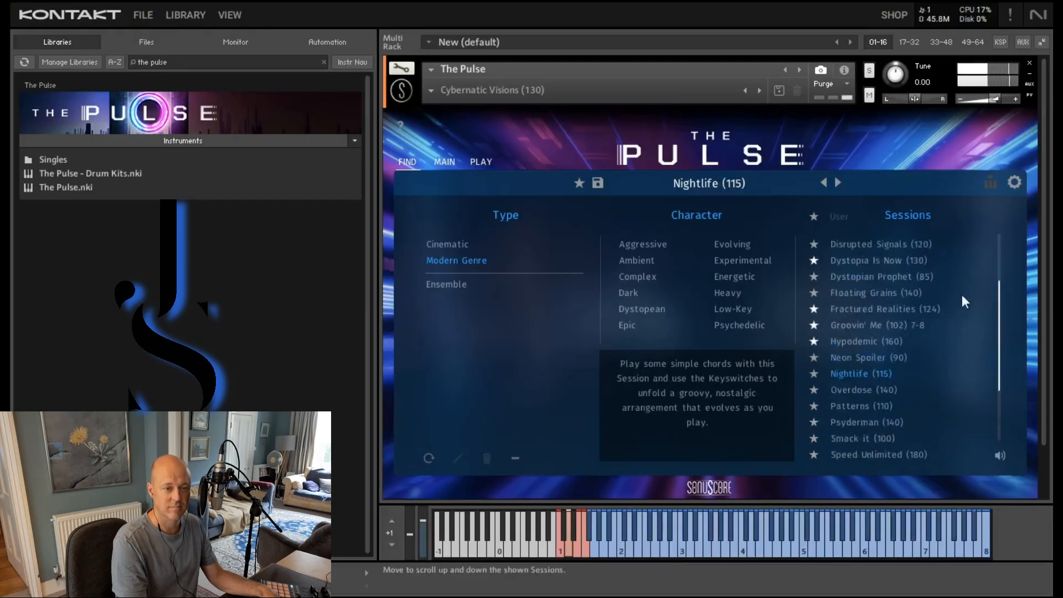
{"action": "left_click", "coordinate": [868, 274]}
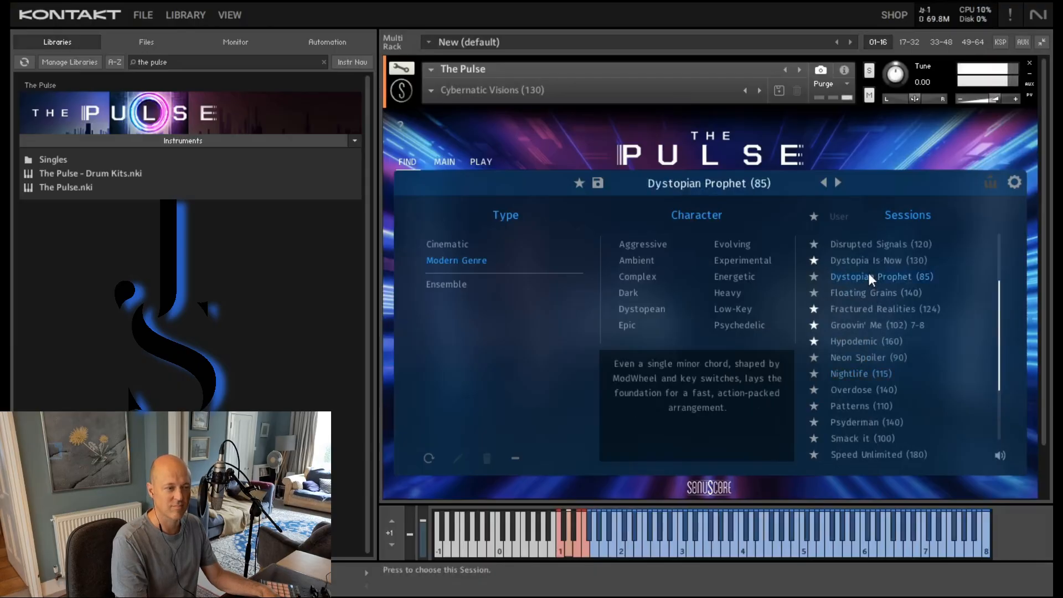
Filter the sessions to the Cinematic type and select Time Hunter (120)
{"action": "left_click", "coordinate": [456, 245]}
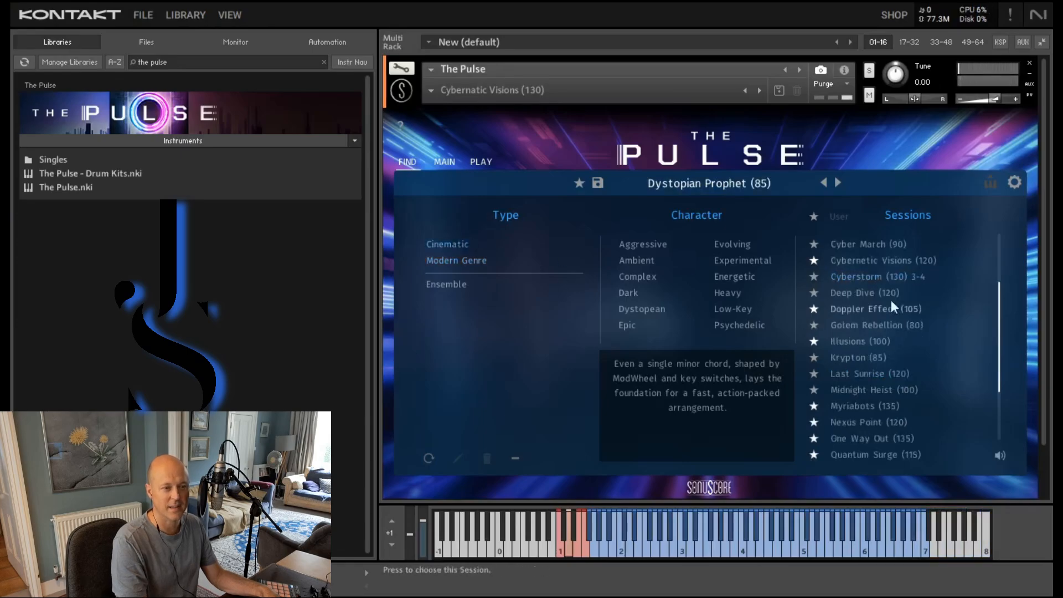
{"action": "left_click_drag", "start_coordinate": [998, 321], "coordinate": [999, 412]}
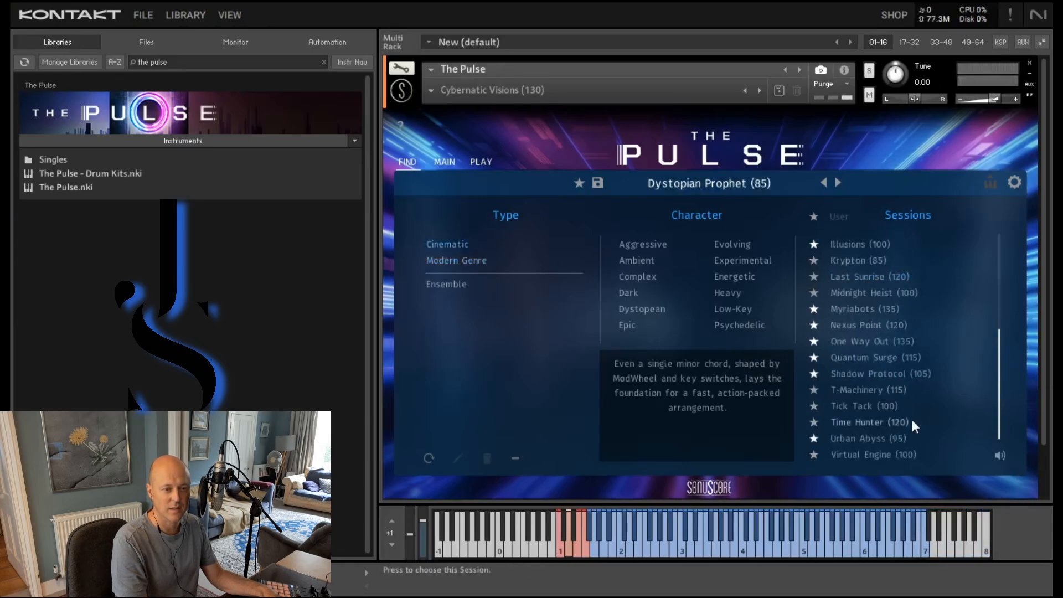
{"action": "left_click", "coordinate": [865, 424]}
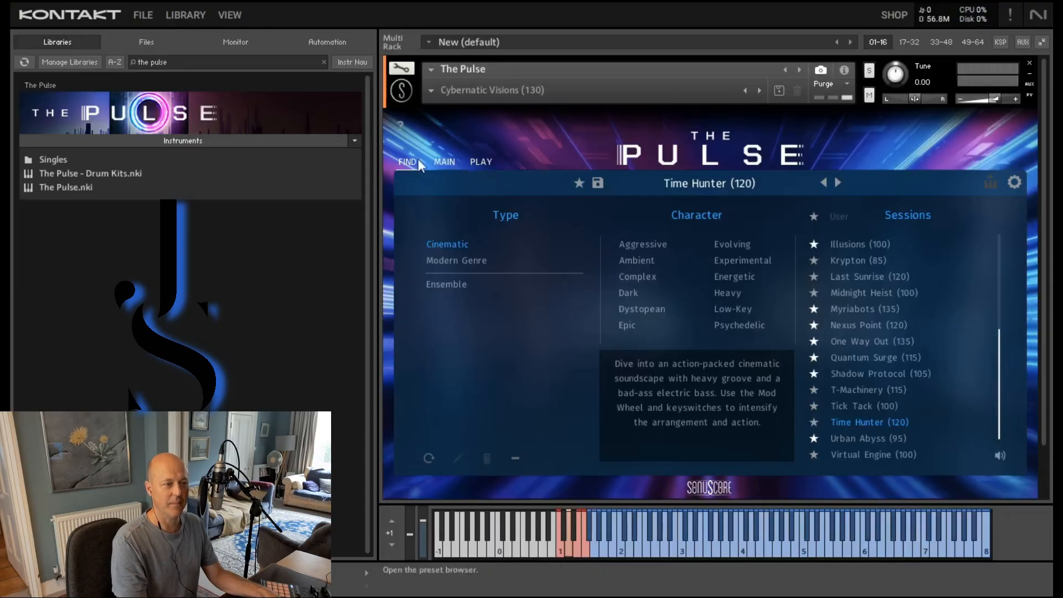
Examine the Time Hunter session's mixer and its play patterns, ending on the patterns of slots 6-10
{"action": "left_click", "coordinate": [480, 162]}
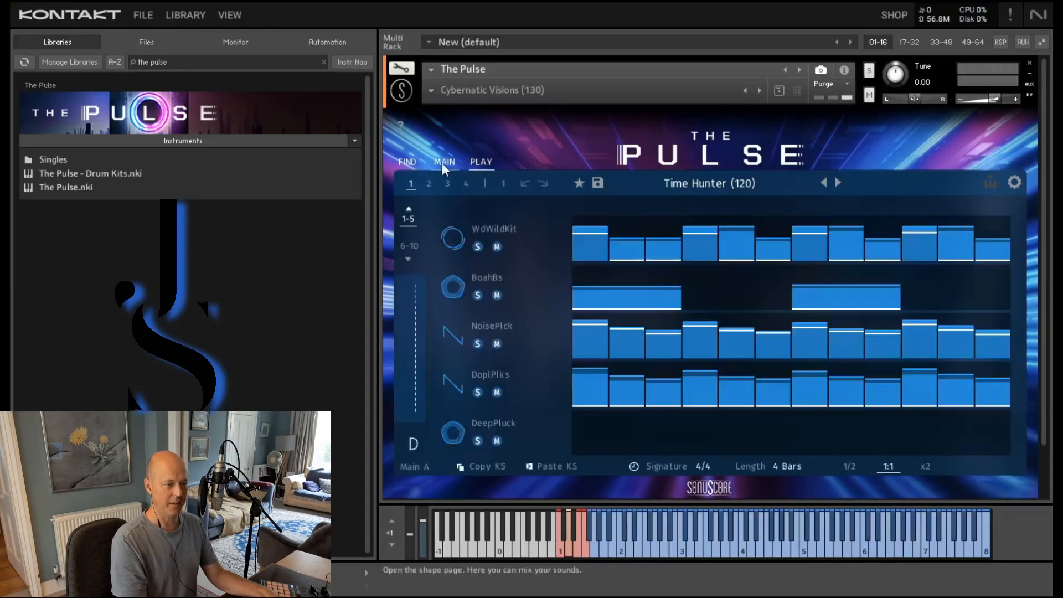
{"action": "left_click", "coordinate": [441, 163]}
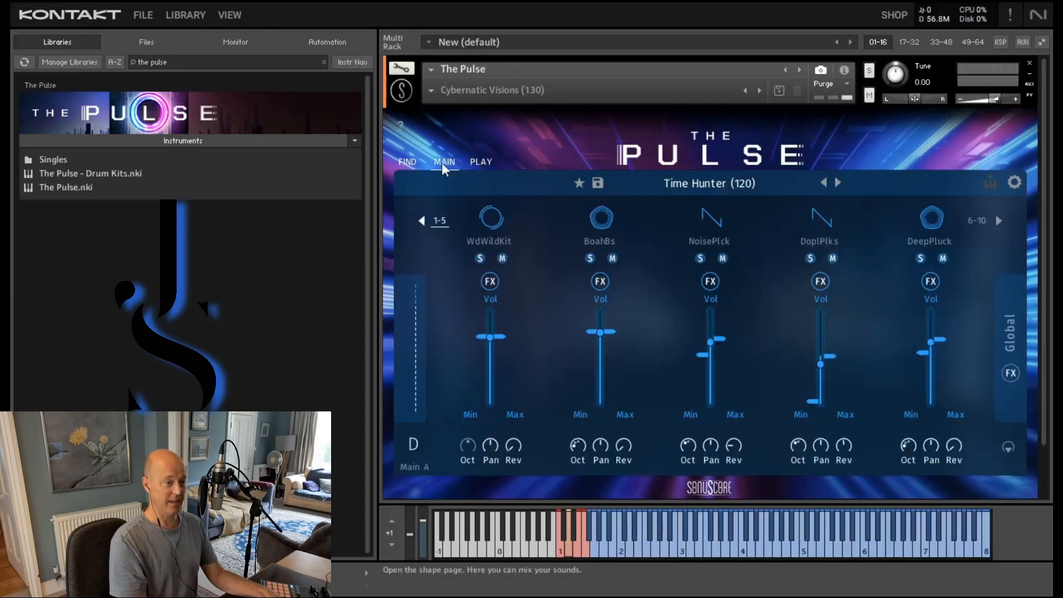
{"action": "left_click", "coordinate": [982, 218]}
{"action": "left_click", "coordinate": [483, 159]}
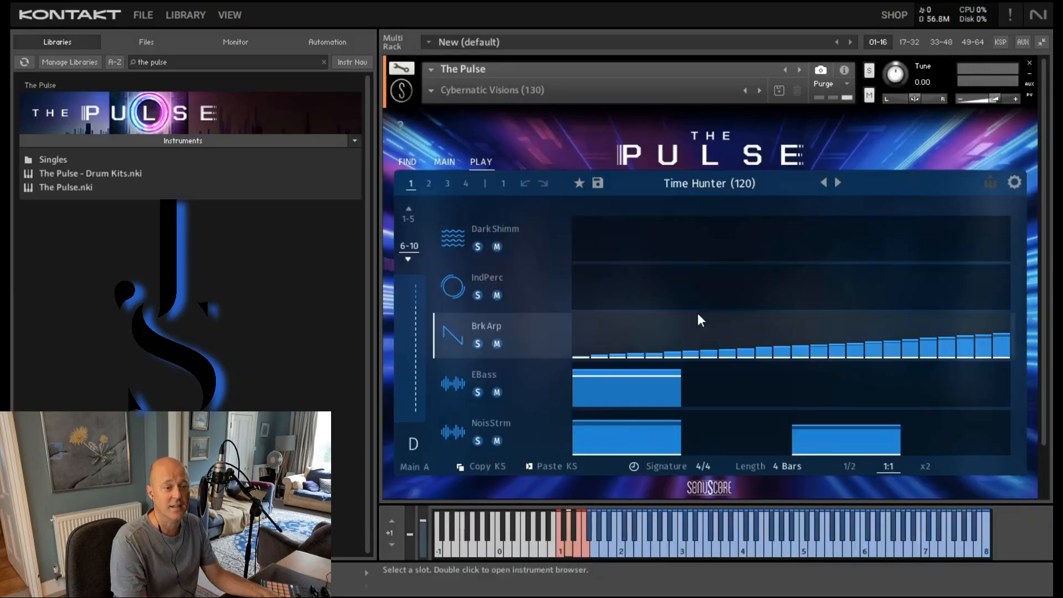
Return to the main mixer page and load the factory Empty Session snapshot
{"action": "left_click", "coordinate": [443, 162]}
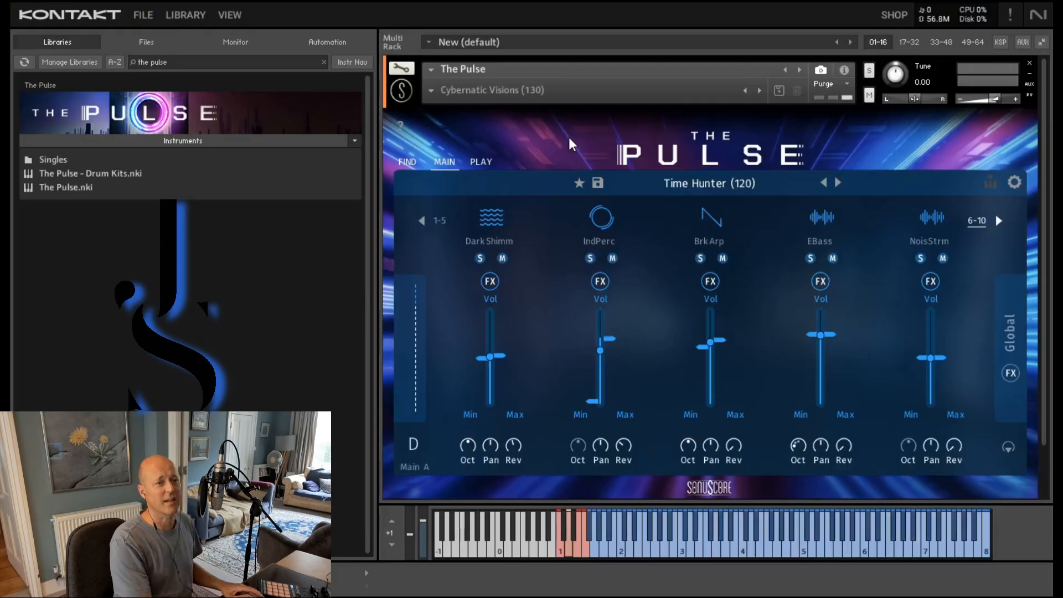
{"action": "left_click", "coordinate": [433, 95]}
{"action": "mouse_move", "coordinate": [445, 106]}
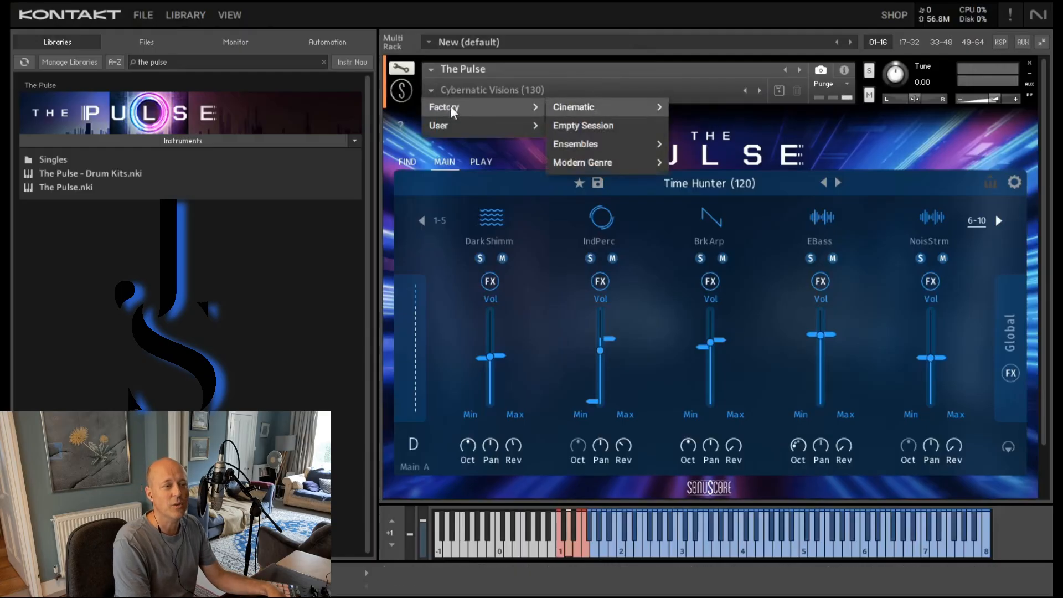
{"action": "left_click", "coordinate": [622, 129]}
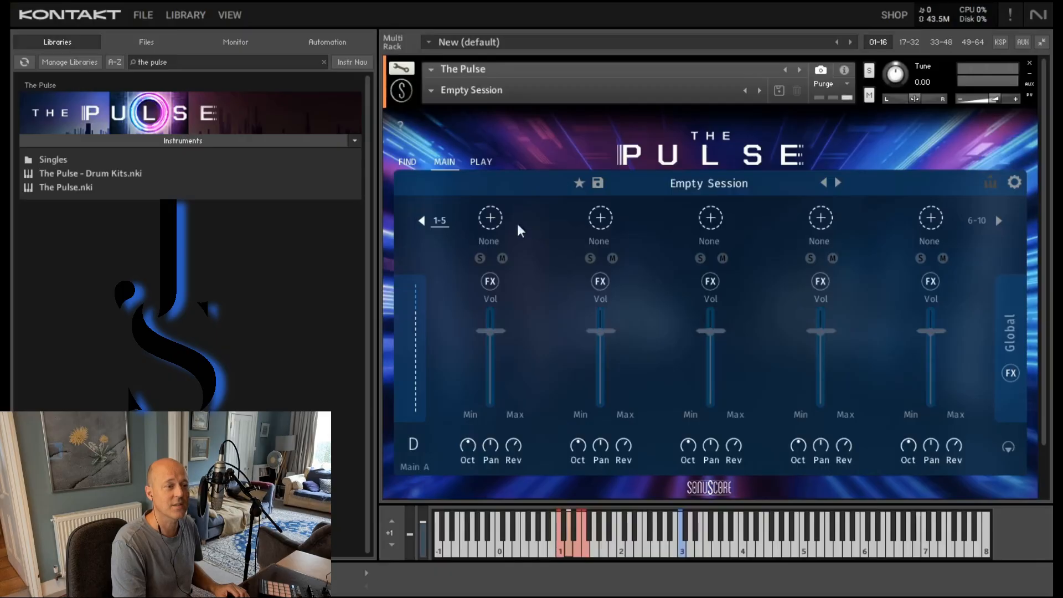
Load the Acid Shorts 1 sound from the Dirty section of Plucks into the first instrument slot
{"action": "left_click", "coordinate": [493, 218]}
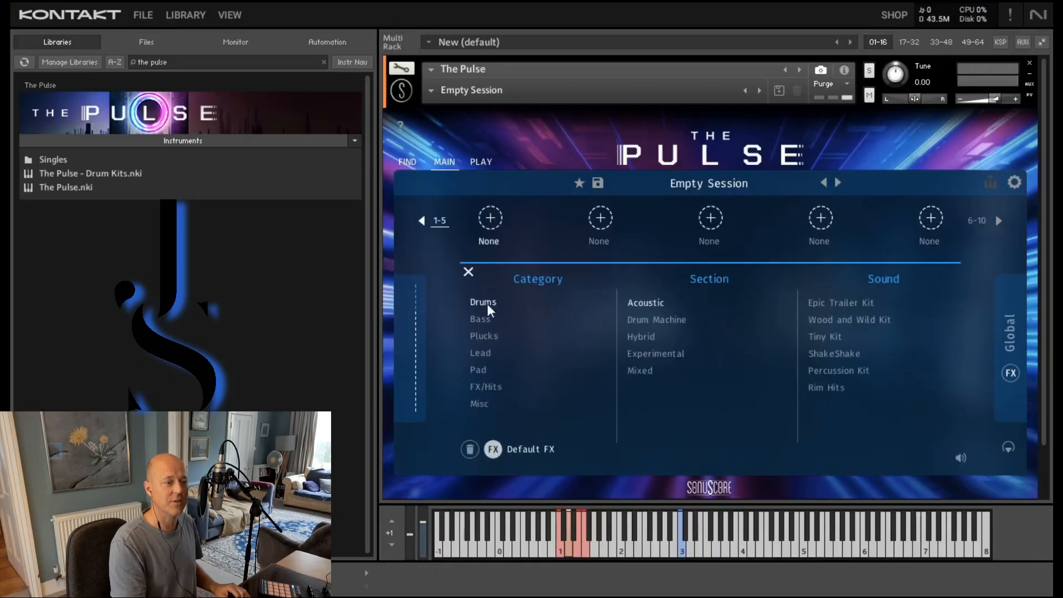
{"action": "left_click", "coordinate": [481, 337]}
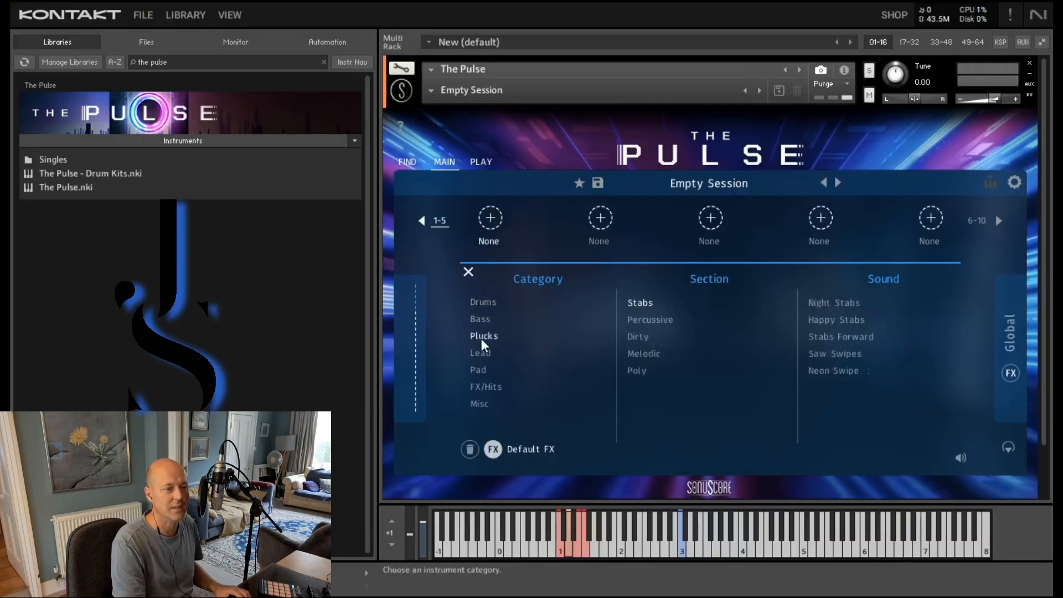
{"action": "left_click", "coordinate": [636, 337]}
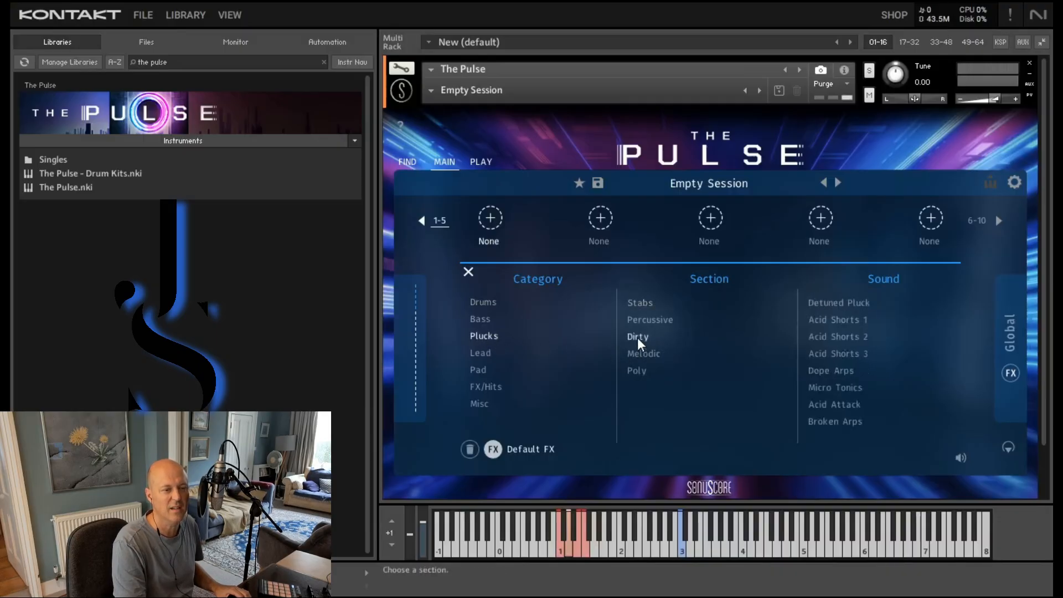
{"action": "left_click", "coordinate": [841, 319]}
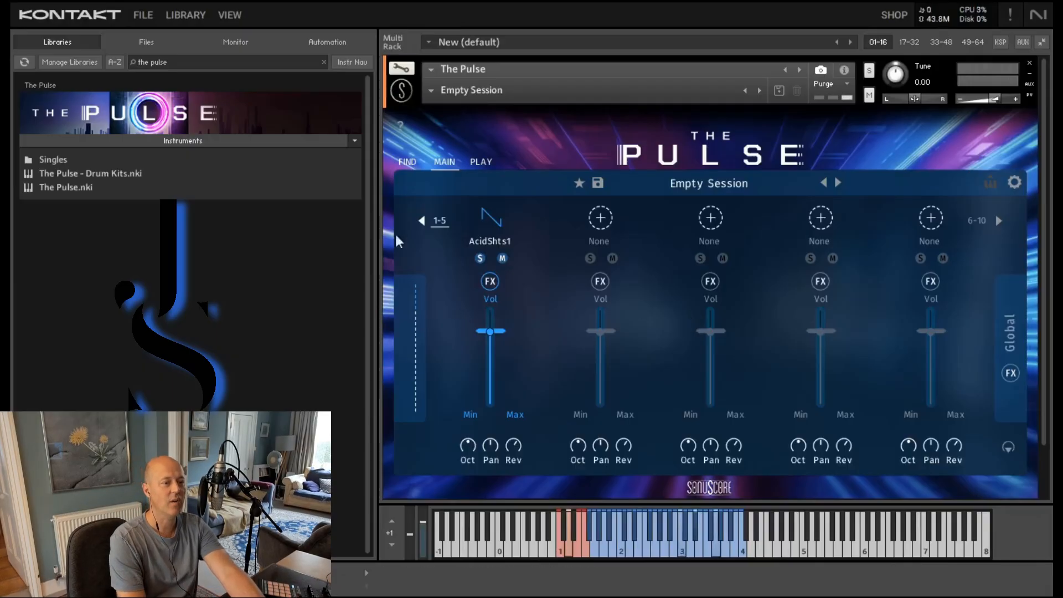
Open the Acid Shorts 1 slot's pattern editor on the play page and examine its pitch, chance and velocity lanes
{"action": "left_click", "coordinate": [481, 162]}
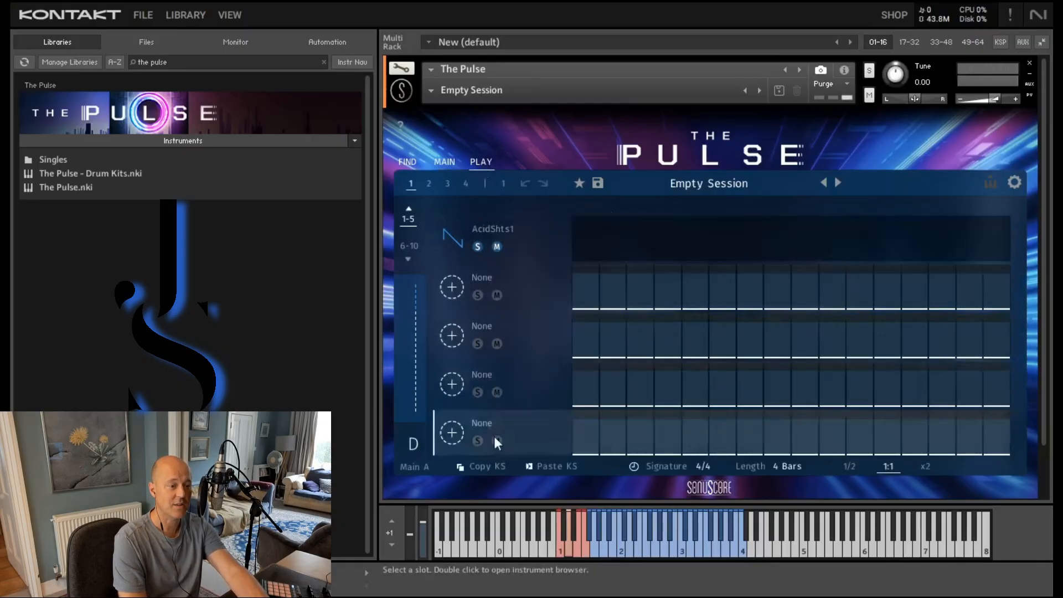
{"action": "left_click", "coordinate": [515, 231]}
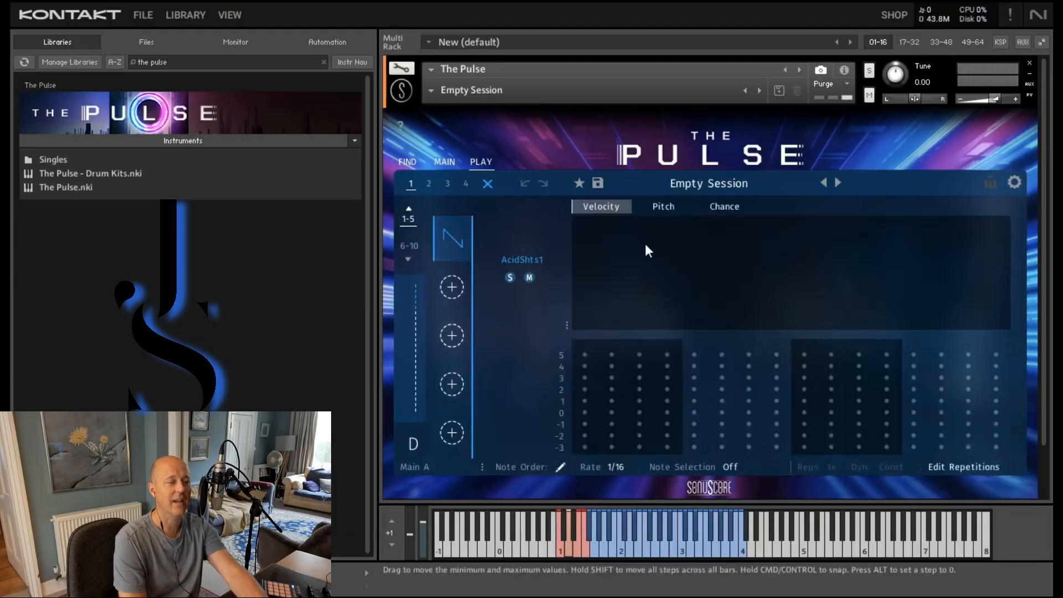
{"action": "left_click", "coordinate": [659, 201]}
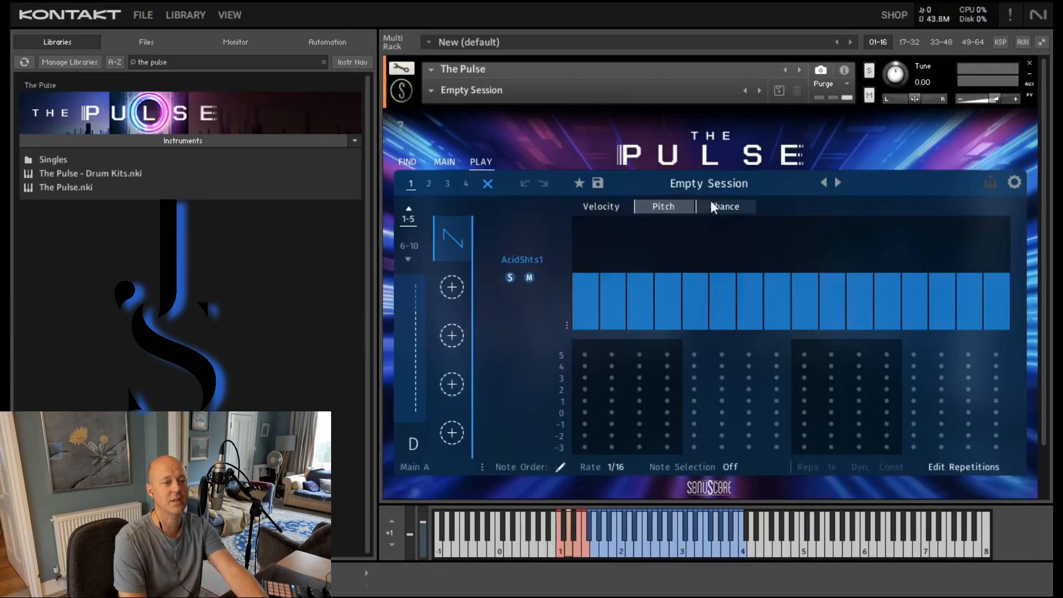
{"action": "left_click", "coordinate": [714, 209]}
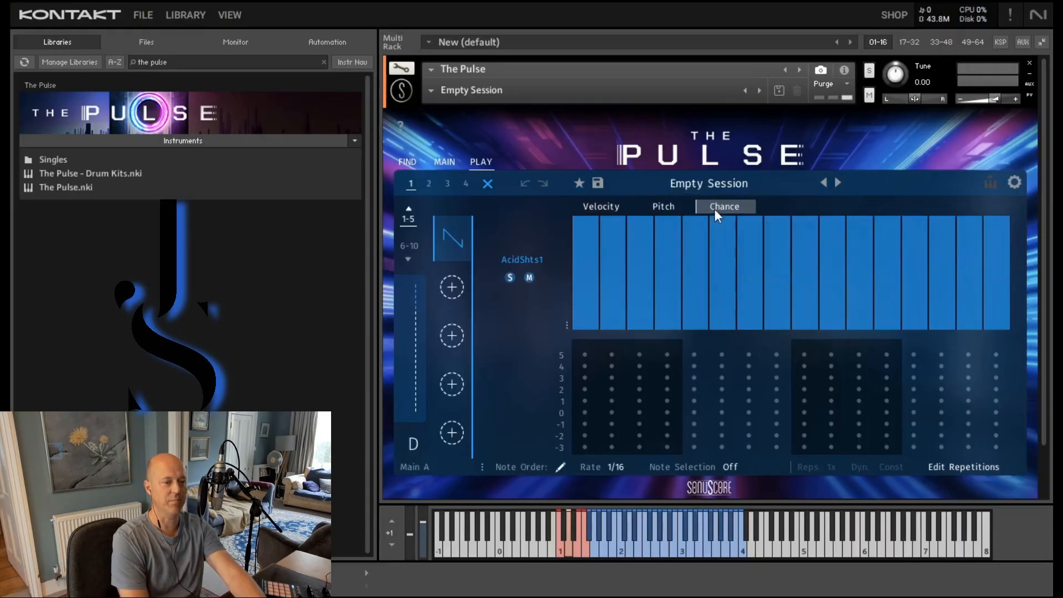
{"action": "left_click", "coordinate": [610, 208]}
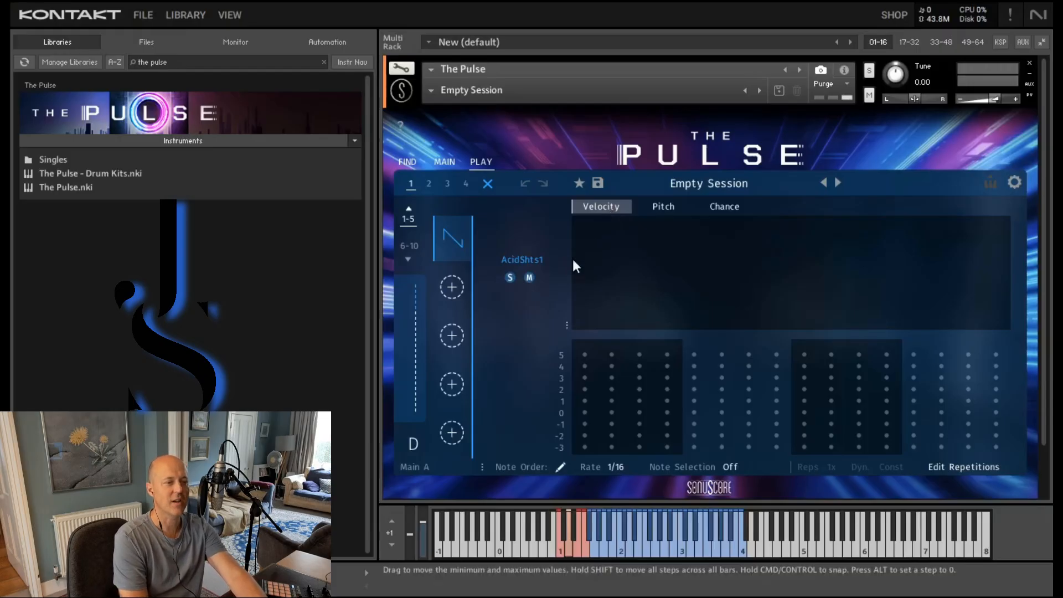
Draw a nearly level row of fairly high velocities across all 16 steps of bar 1 and set the note order to All (Chord)
{"action": "left_click_drag", "start_coordinate": [572, 257], "coordinate": [1033, 249]}
{"action": "left_click_drag", "start_coordinate": [593, 250], "coordinate": [1044, 254]}
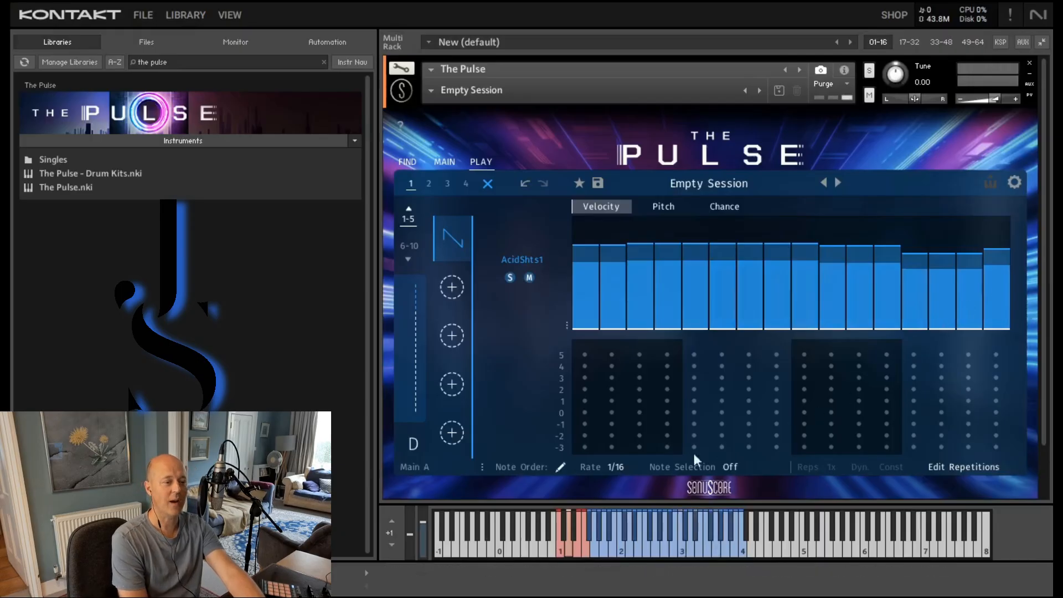
{"action": "left_click", "coordinate": [557, 467]}
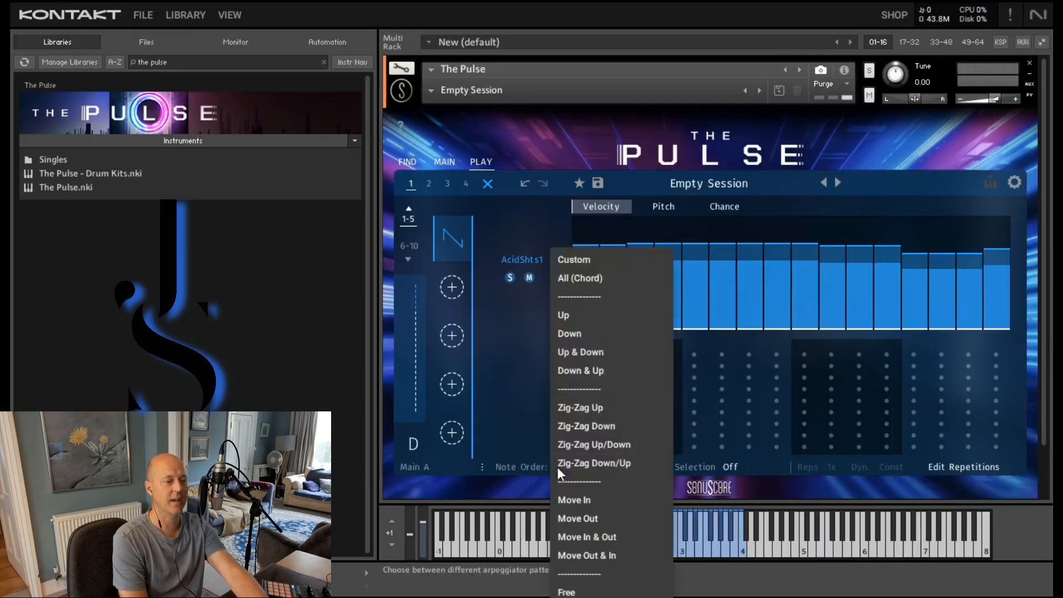
{"action": "left_click", "coordinate": [575, 281]}
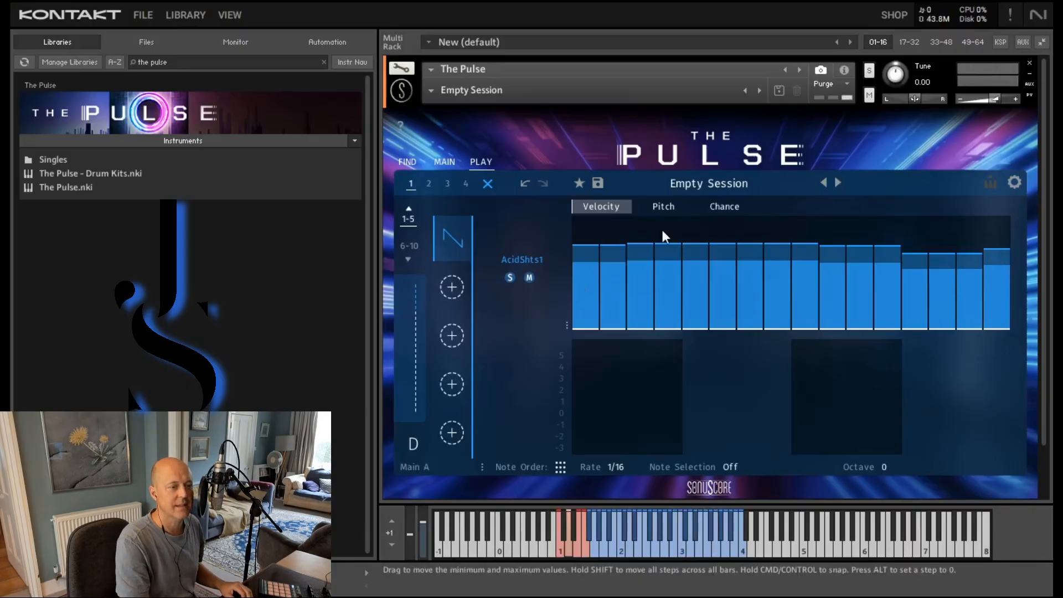
Look through the pattern's bars and draw a rising, dipping and rising velocity curve across all 16 steps of bar 2
{"action": "left_click", "coordinate": [427, 186]}
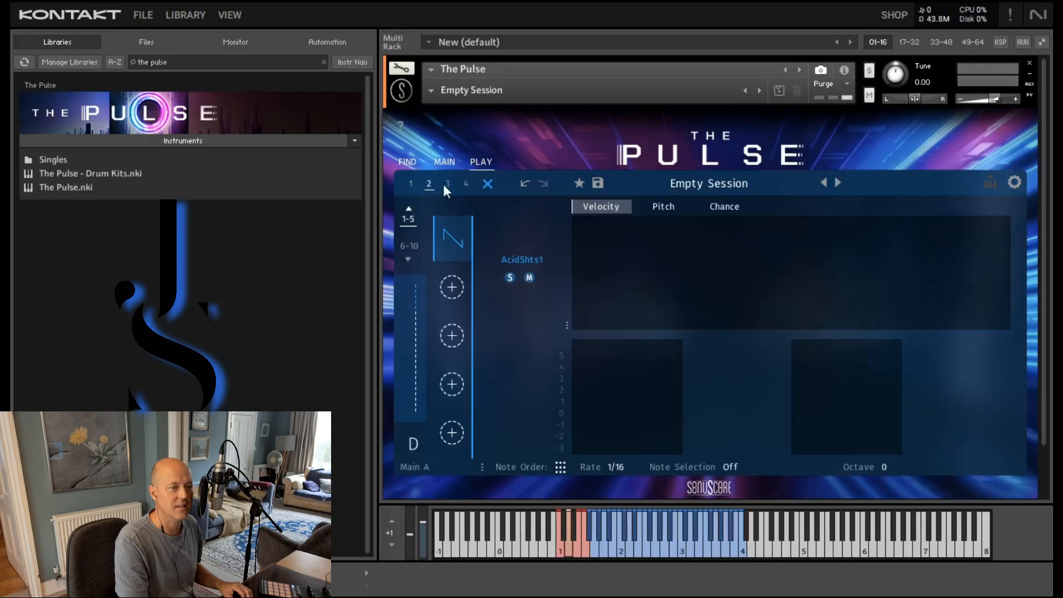
{"action": "left_click", "coordinate": [465, 185]}
{"action": "left_click", "coordinate": [411, 186]}
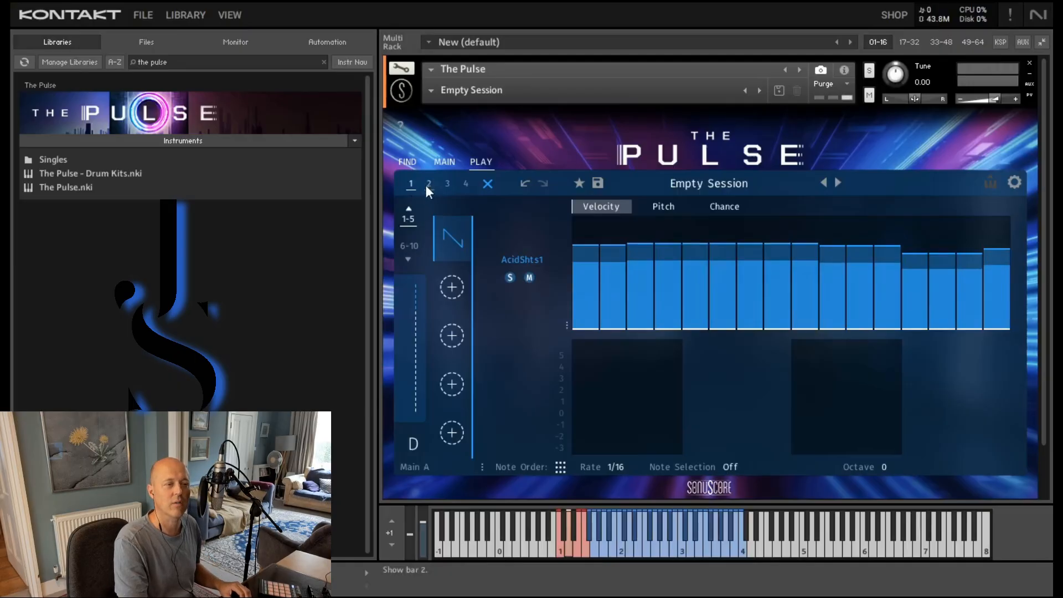
{"action": "left_click", "coordinate": [429, 184]}
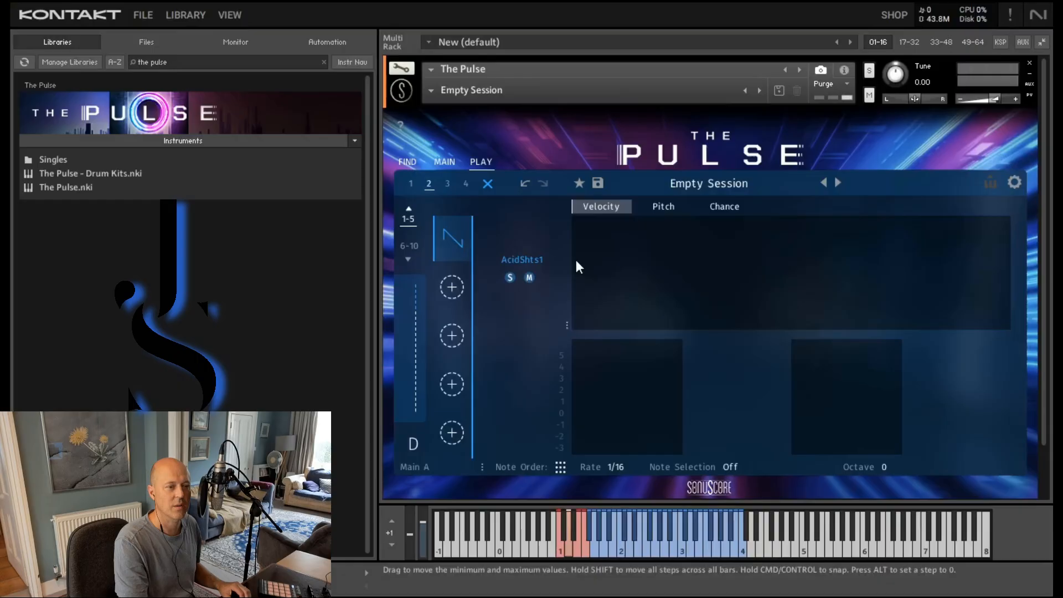
{"action": "mouse_move", "coordinate": [575, 260]}
{"action": "left_mouse_down"}
{"action": "mouse_move", "coordinate": [765, 290]}
{"action": "mouse_move", "coordinate": [1001, 241]}
{"action": "mouse_move", "coordinate": [1025, 248]}
{"action": "left_mouse_up"}
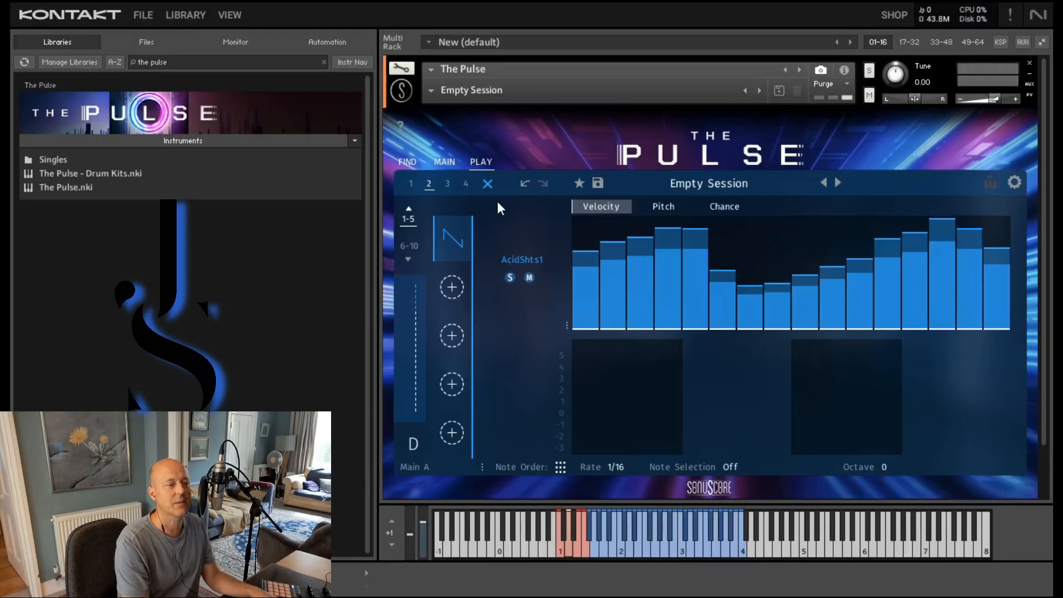
Close the slot's pattern editor and set the pattern length to 2 Bars
{"action": "left_click", "coordinate": [487, 184]}
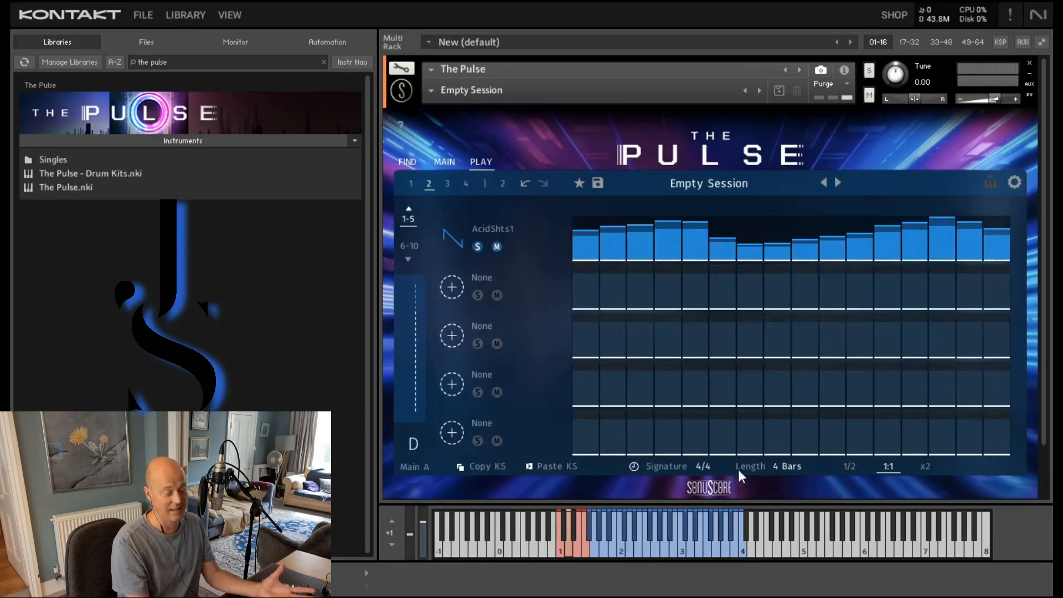
{"action": "left_click", "coordinate": [777, 464]}
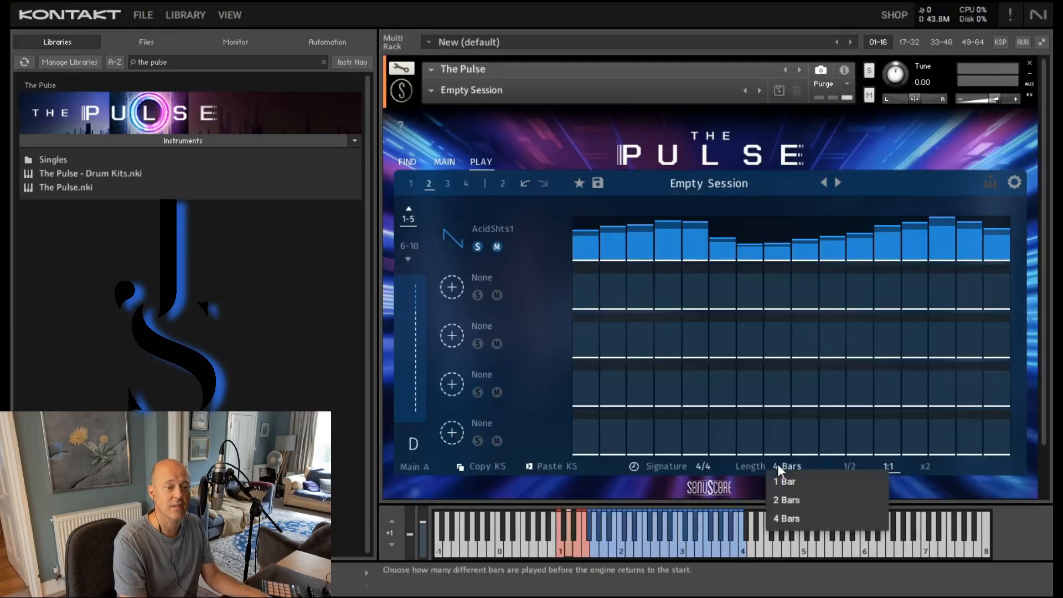
{"action": "left_click", "coordinate": [786, 500]}
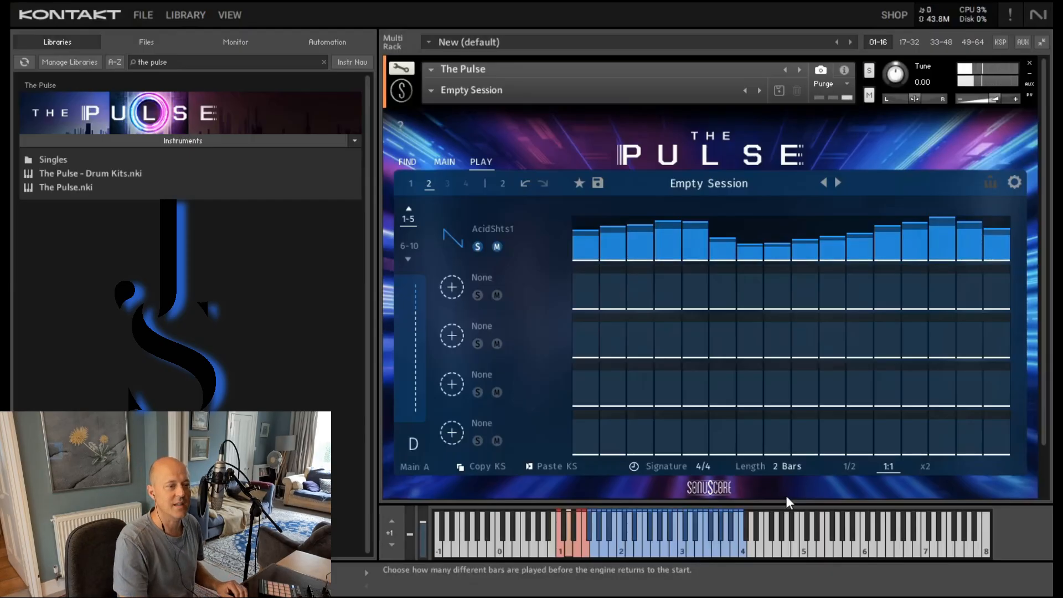
Reopen bar 1 of the Acid Shorts 1 pattern in the editor and set its note order to Custom
{"action": "left_click", "coordinate": [414, 182]}
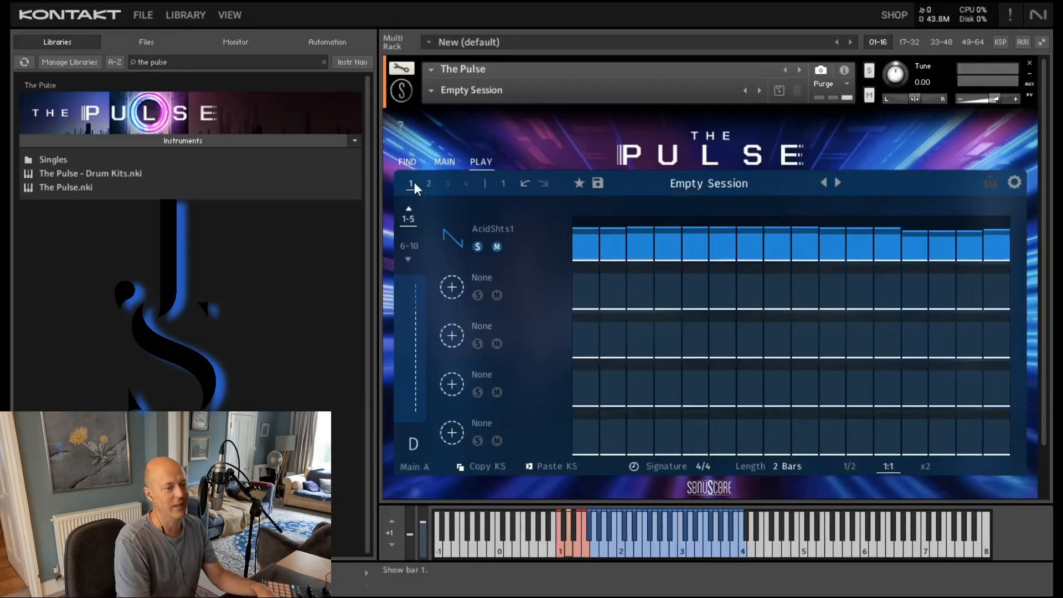
{"action": "left_click", "coordinate": [511, 226]}
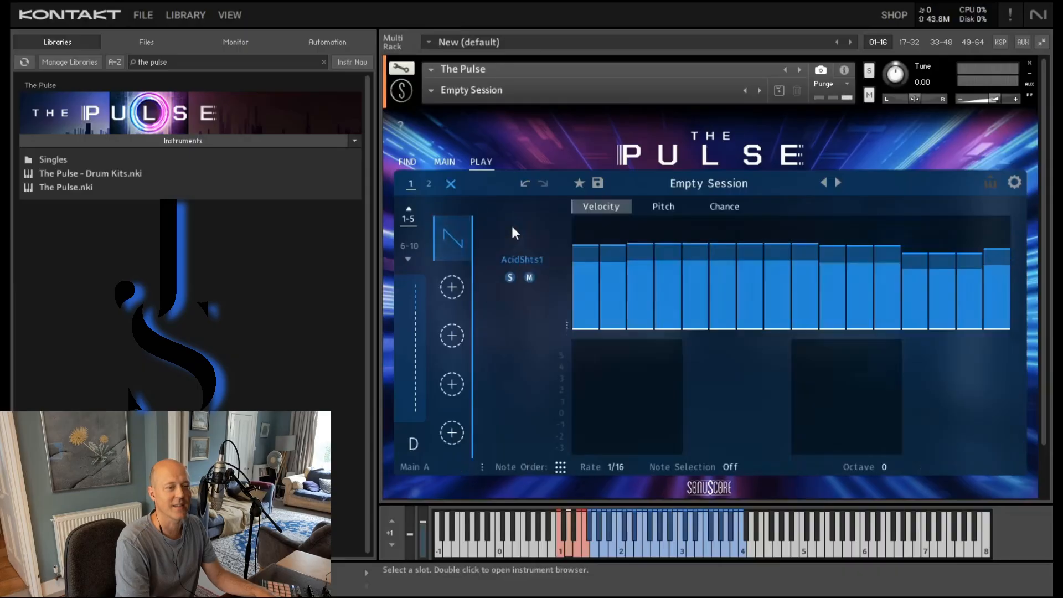
{"action": "left_click", "coordinate": [560, 466]}
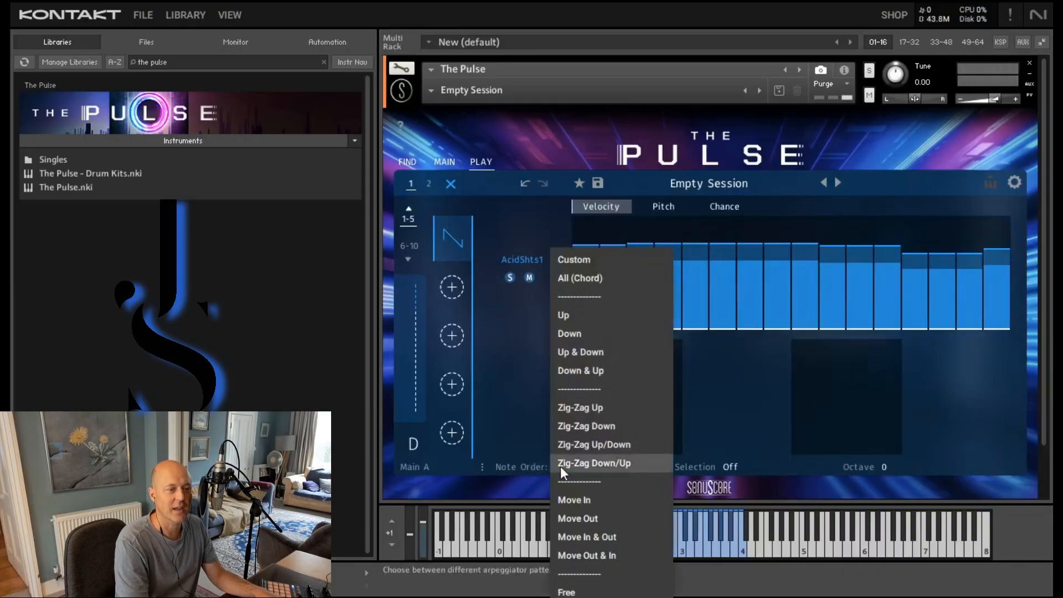
{"action": "left_click", "coordinate": [583, 260]}
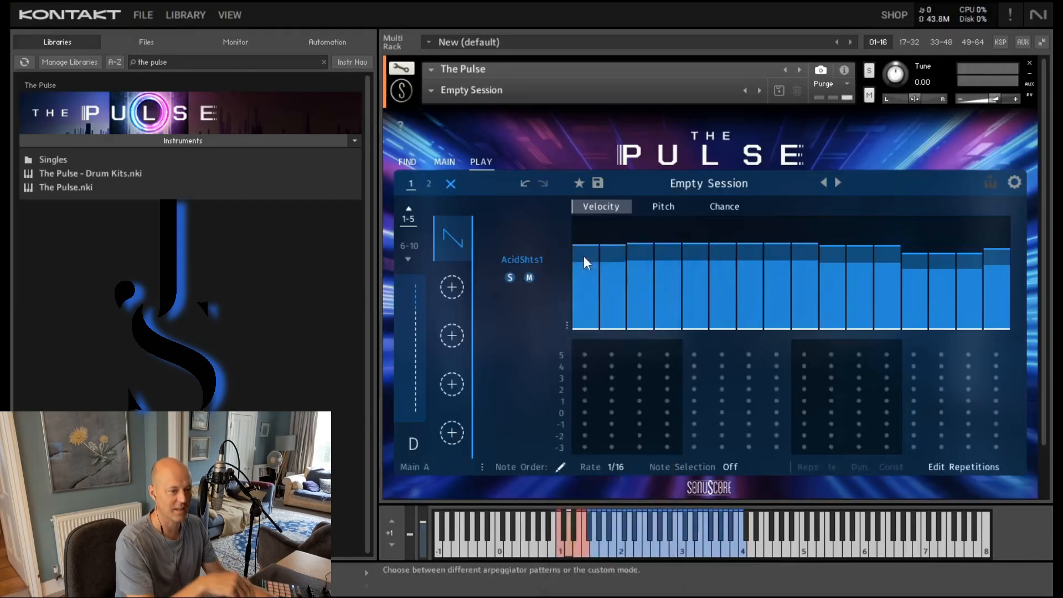
In bar 1's custom note grid, assign note 0 to steps 1–4 and note 1 to steps 5–8
{"action": "left_click", "coordinate": [586, 411]}
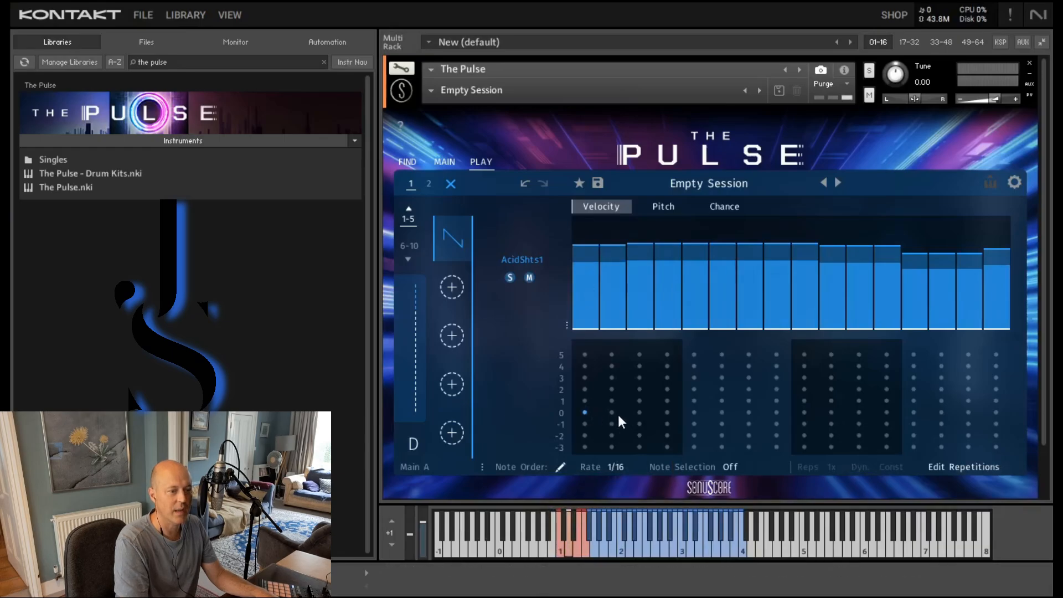
{"action": "left_click", "coordinate": [611, 411]}
{"action": "left_click", "coordinate": [639, 411]}
{"action": "left_click", "coordinate": [666, 411]}
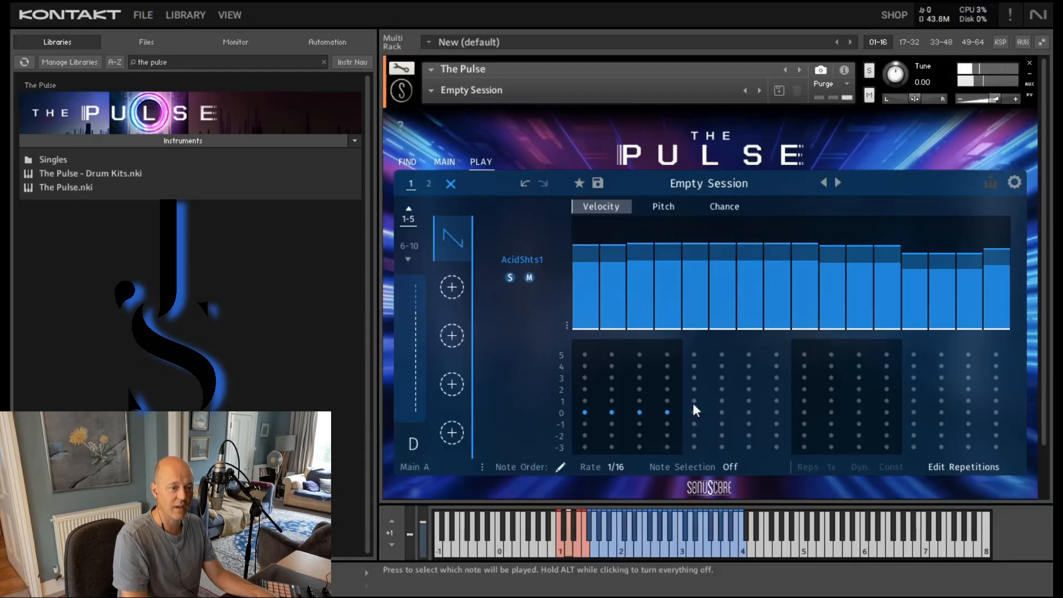
{"action": "left_click", "coordinate": [694, 401]}
{"action": "left_click", "coordinate": [734, 401]}
{"action": "left_click", "coordinate": [776, 401]}
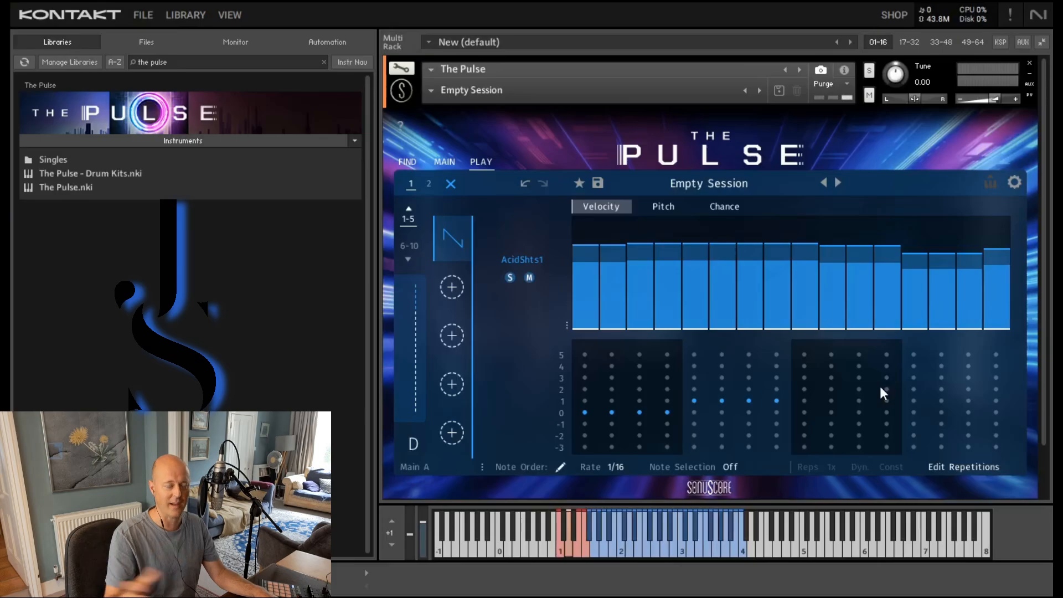
Assign note -1 to steps 9–12 in bar 1's note grid
{"action": "left_click", "coordinate": [806, 423]}
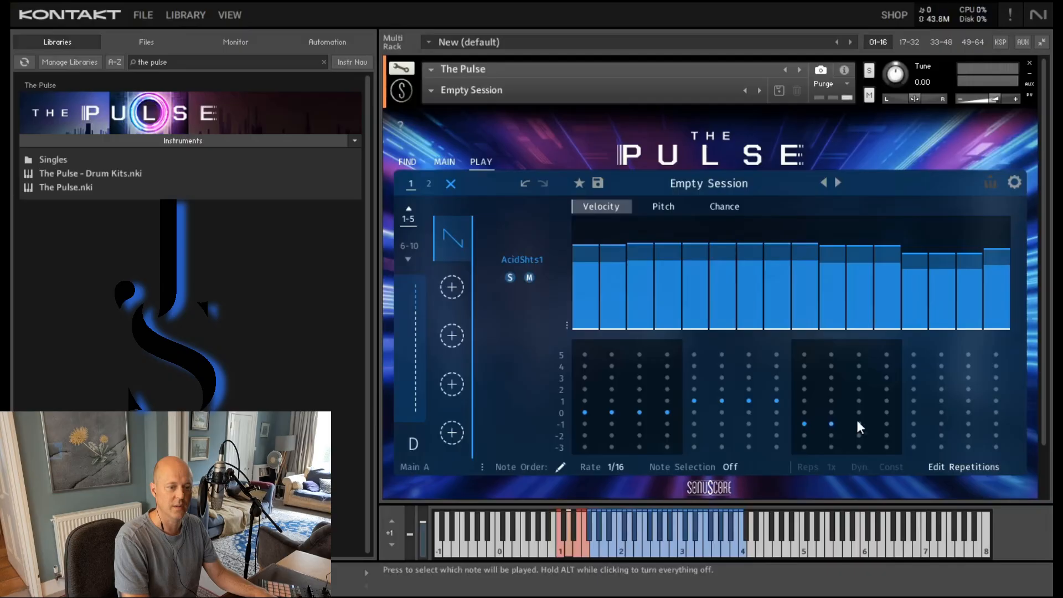
{"action": "left_click", "coordinate": [858, 423]}
{"action": "left_click", "coordinate": [887, 424]}
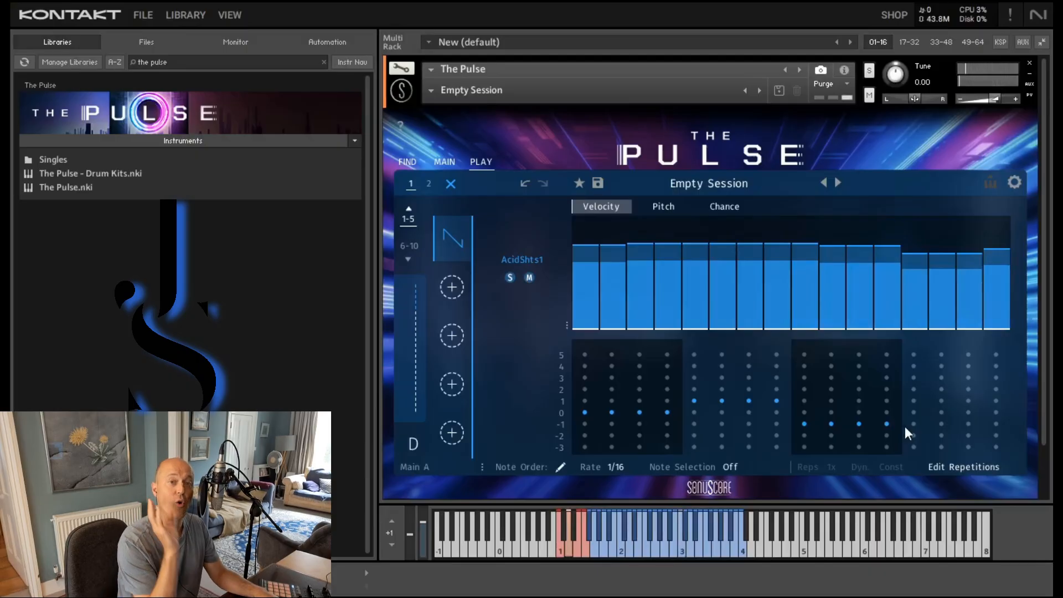
Assign note 2 to steps 9–12 in bar 1 and remove note -1 from those steps
{"action": "left_click", "coordinate": [804, 389]}
{"action": "left_click", "coordinate": [831, 389]}
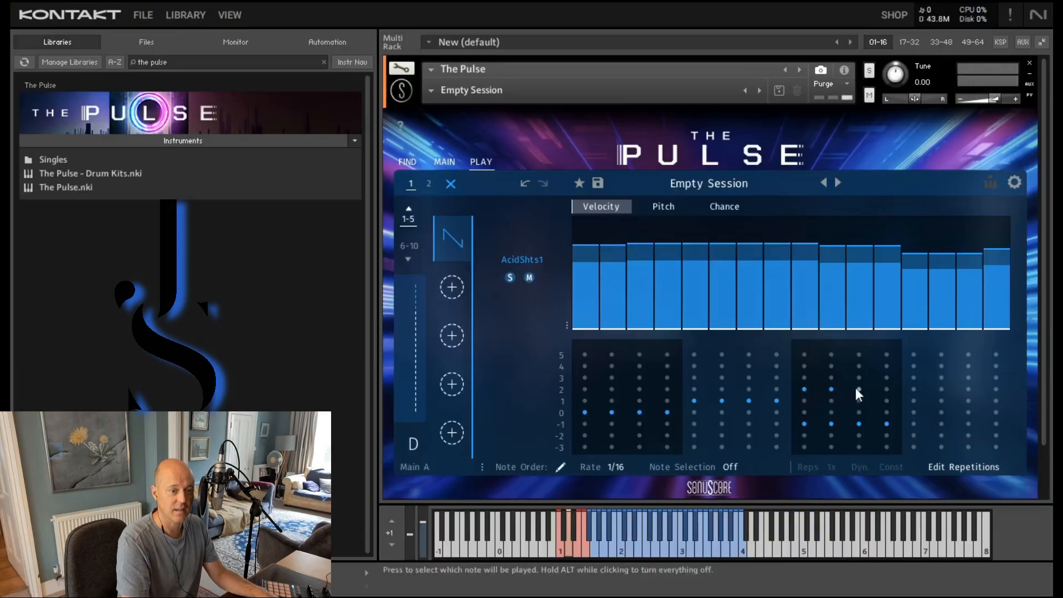
{"action": "left_click", "coordinate": [886, 389]}
{"action": "left_click", "coordinate": [804, 424]}
{"action": "left_click", "coordinate": [831, 423]}
{"action": "left_click", "coordinate": [859, 423]}
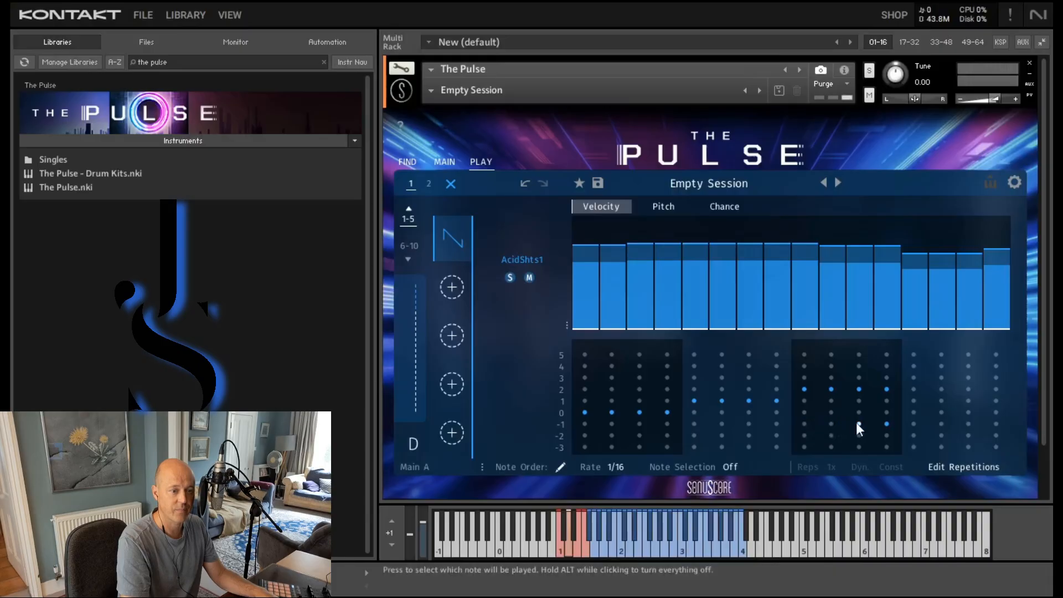
{"action": "left_click", "coordinate": [887, 423]}
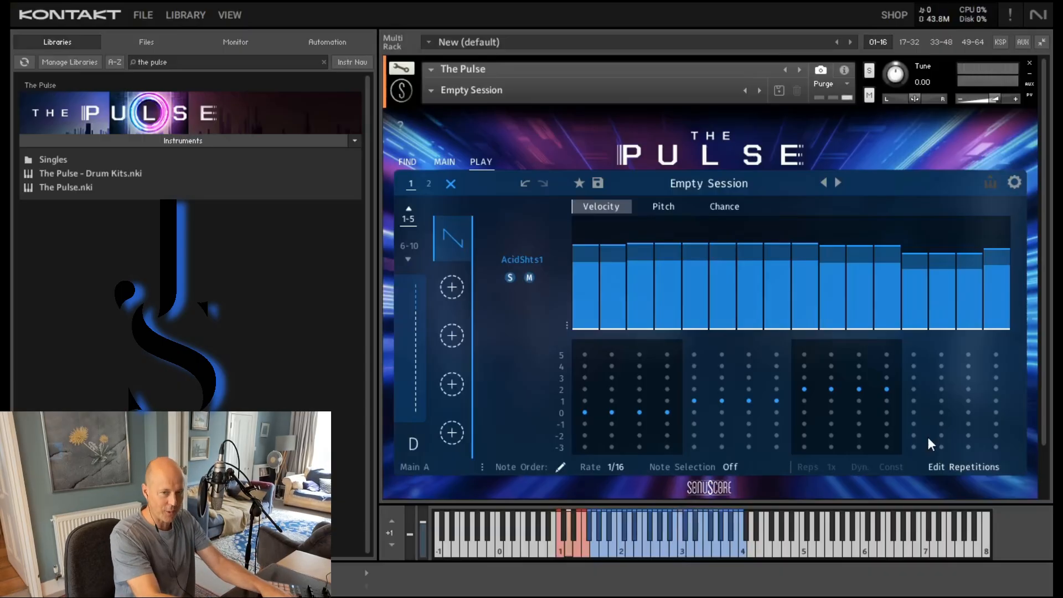
Try the Up & Down, Zig-Zag Up/Down and Free note orders on the Acid Shorts 1 pattern
{"action": "left_click", "coordinate": [556, 468]}
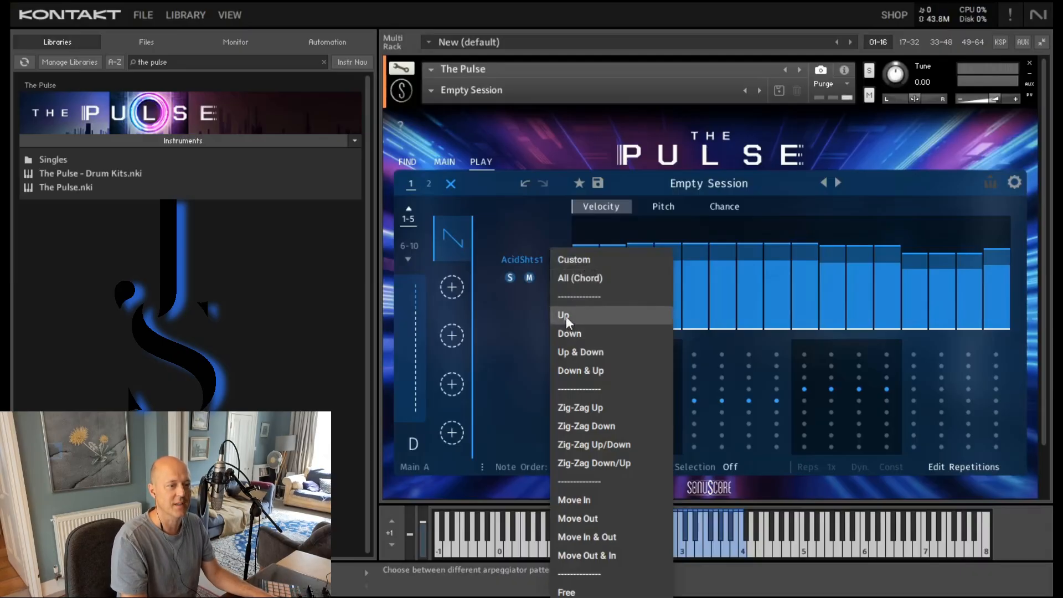
{"action": "left_click", "coordinate": [584, 358]}
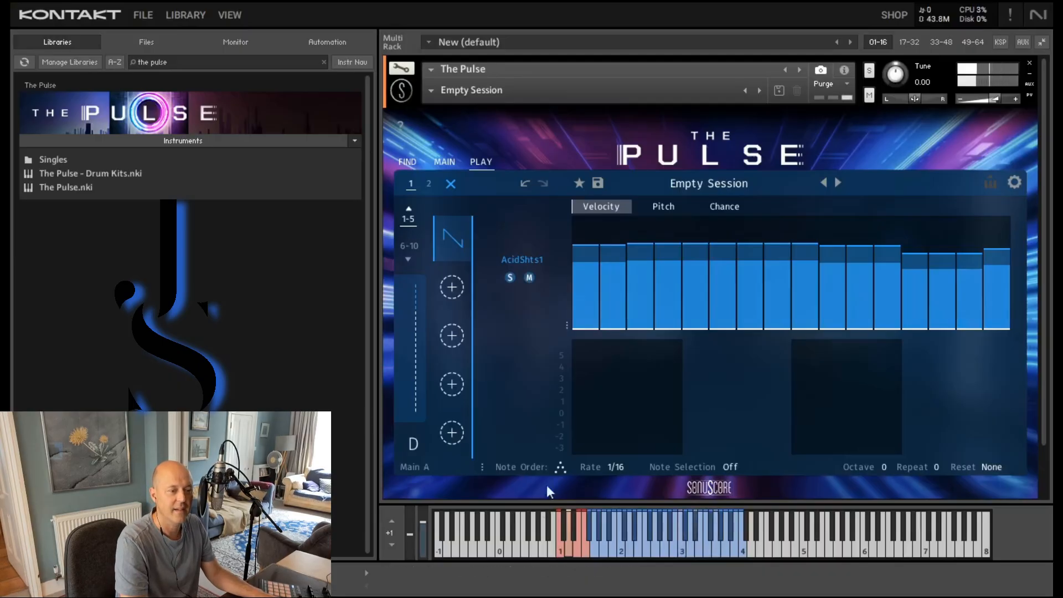
{"action": "left_click", "coordinate": [560, 467]}
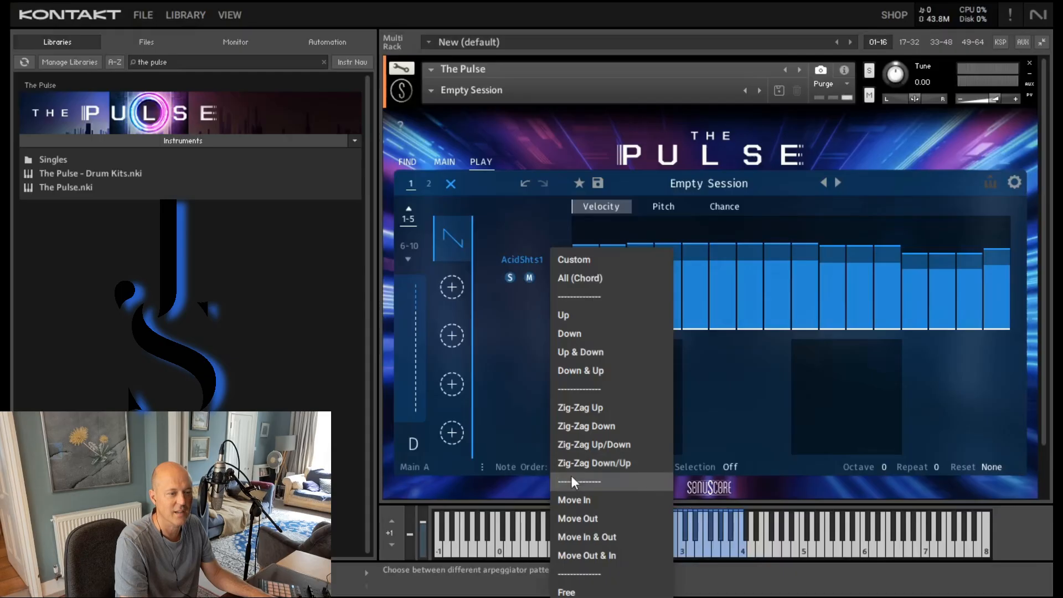
{"action": "left_click", "coordinate": [586, 450]}
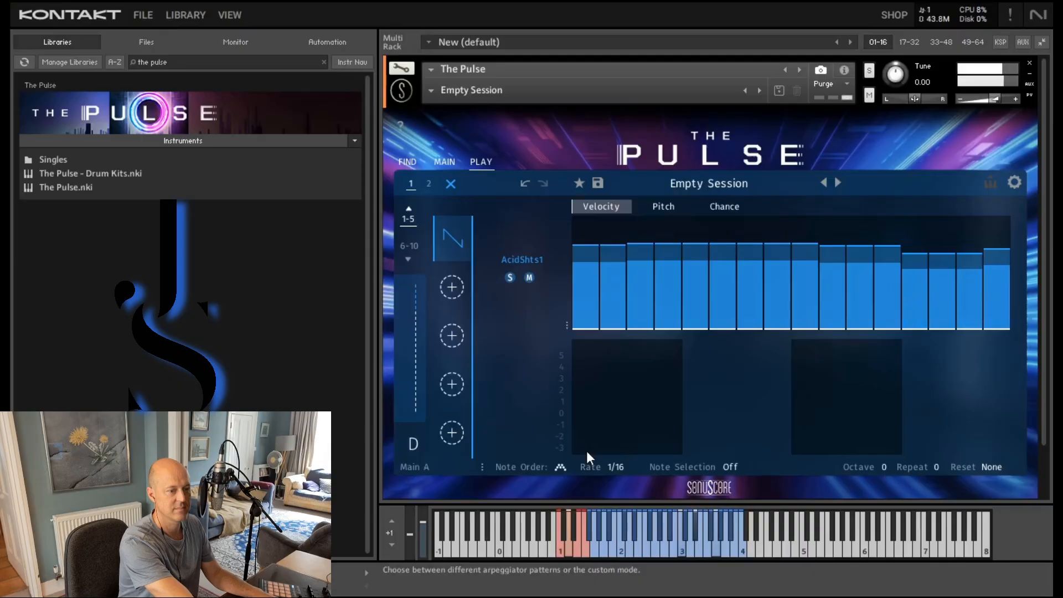
{"action": "left_click", "coordinate": [555, 468]}
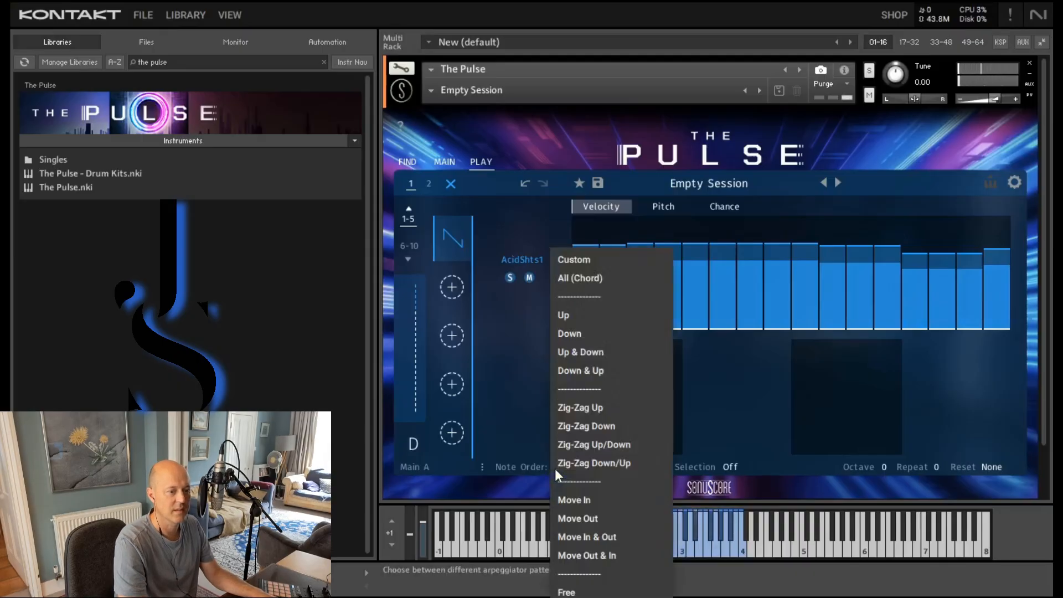
{"action": "left_click", "coordinate": [561, 592]}
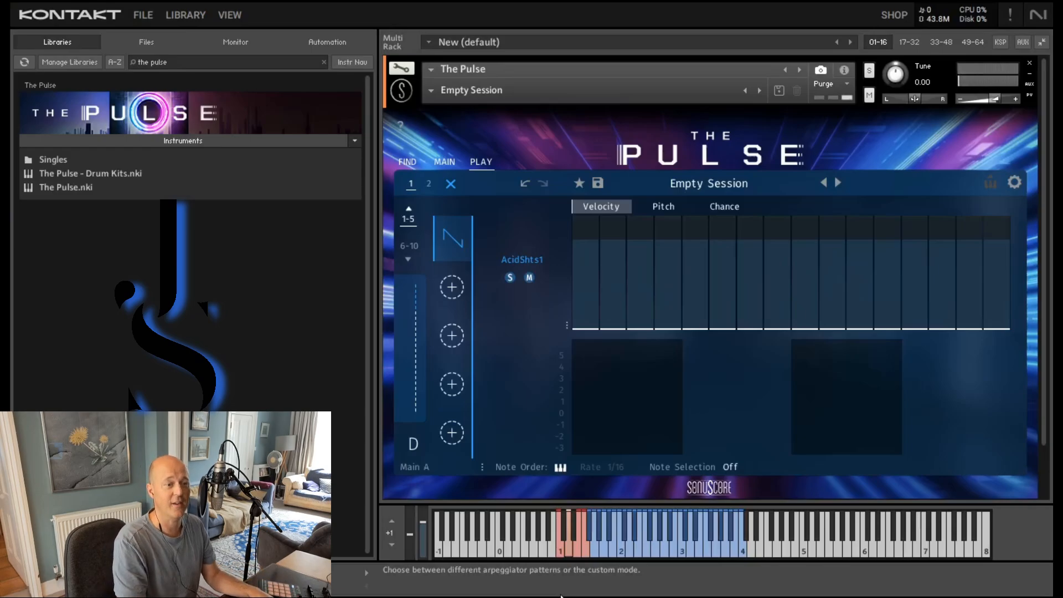
Set the note order of the Acid Shorts 1 pattern to Up & Down
{"action": "left_click", "coordinate": [559, 467]}
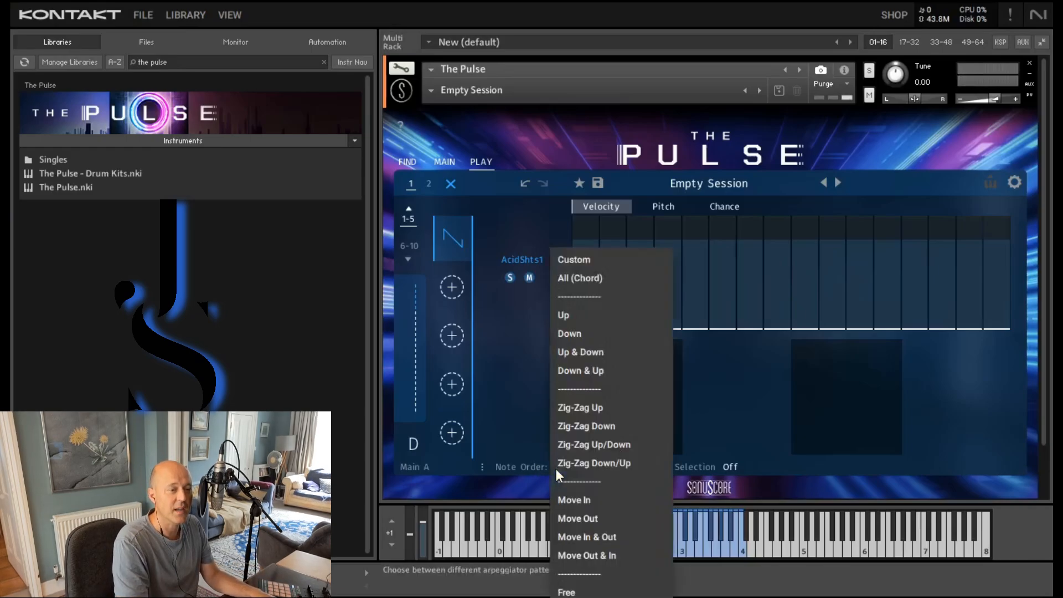
{"action": "left_click", "coordinate": [573, 352]}
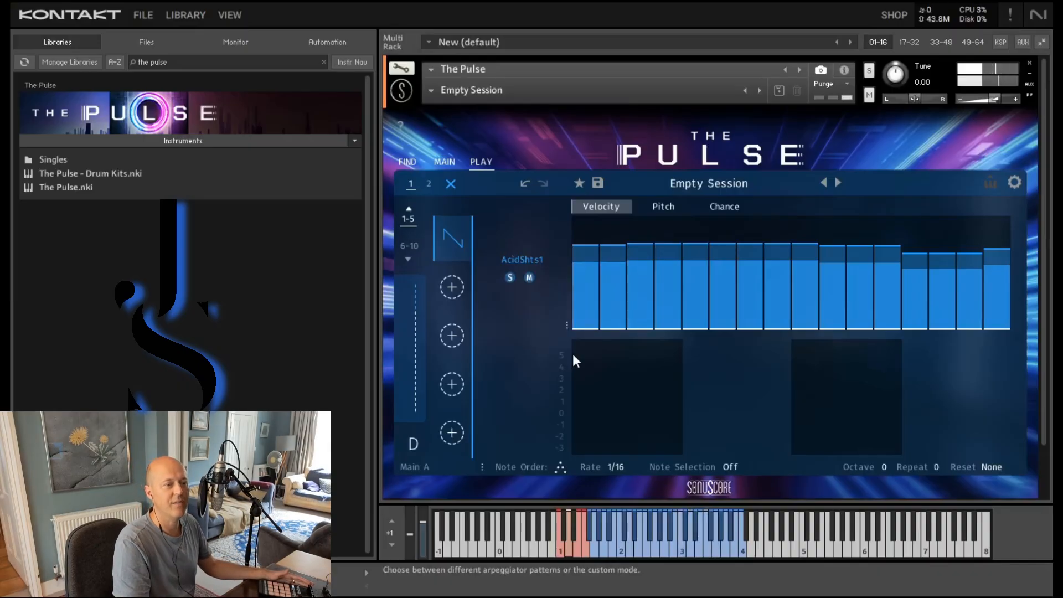
Check the Controller settings in The Pulse's Instrument Options and return to the instrument's main mixer view
{"action": "left_click", "coordinate": [446, 164]}
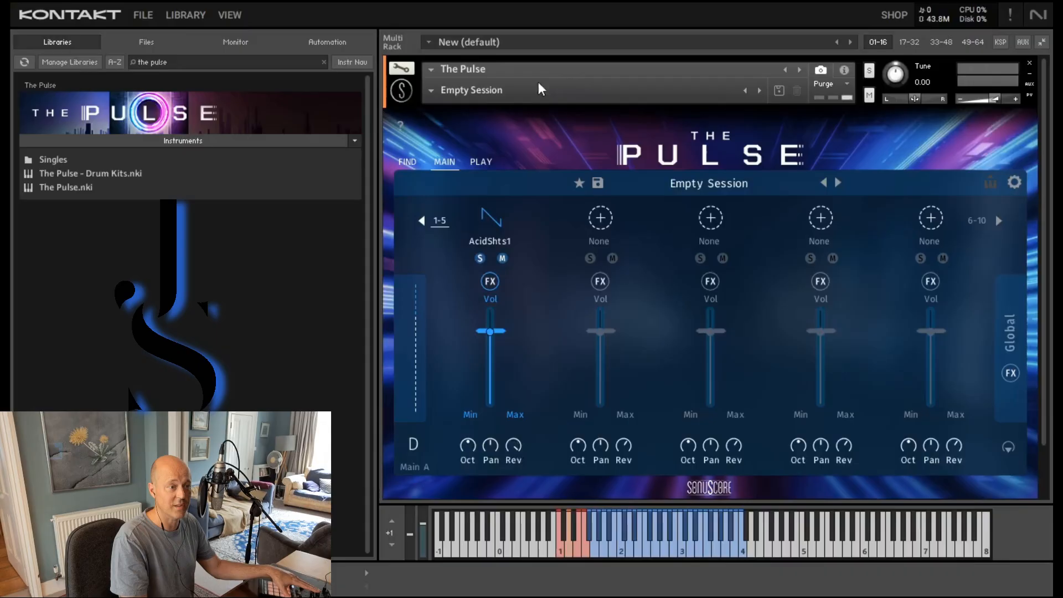
{"action": "left_click", "coordinate": [401, 68]}
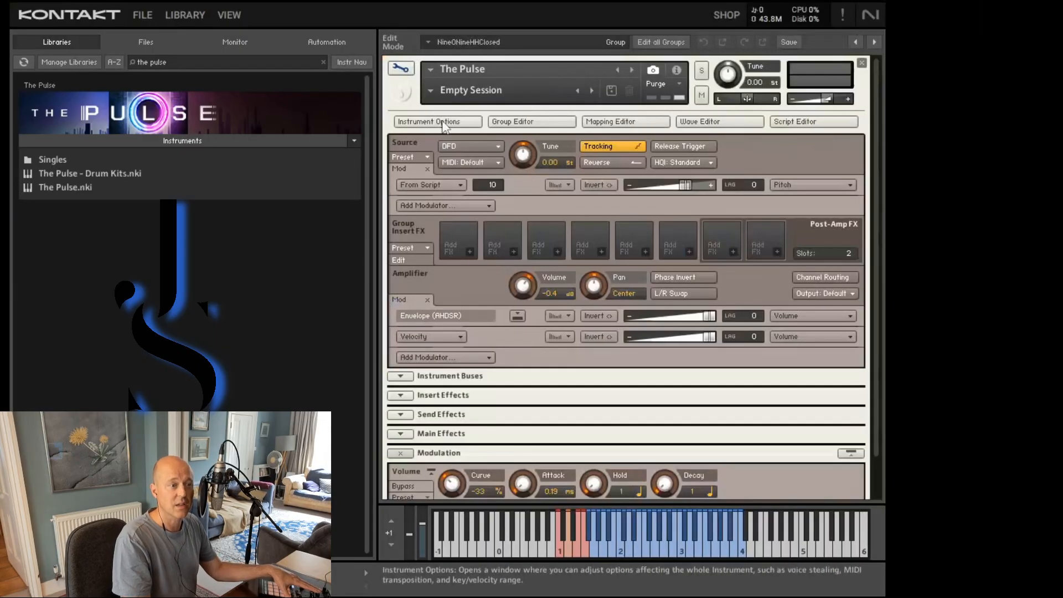
{"action": "left_click", "coordinate": [426, 121]}
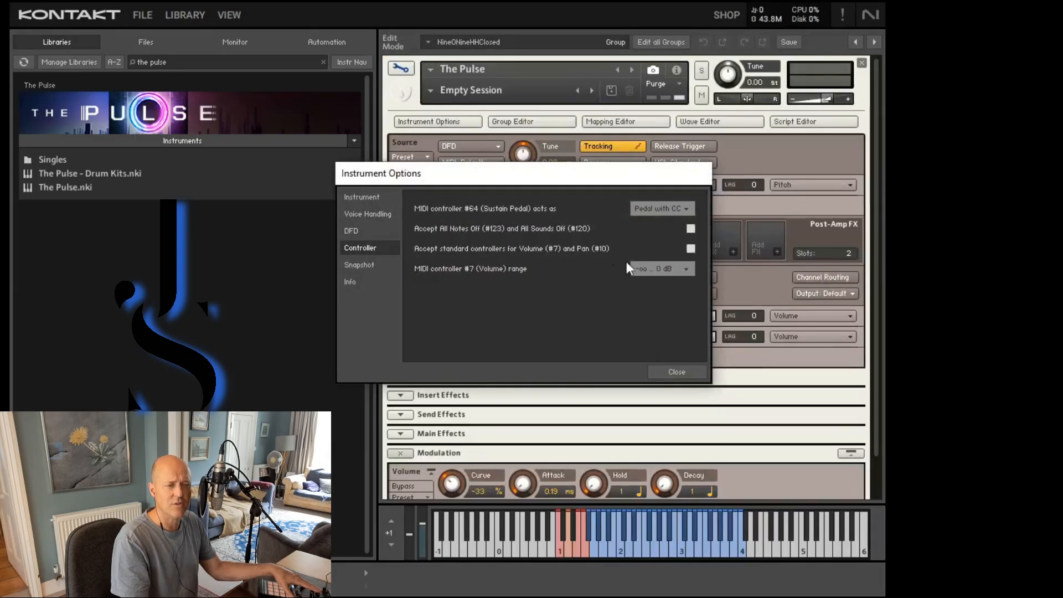
{"action": "left_click", "coordinate": [666, 377]}
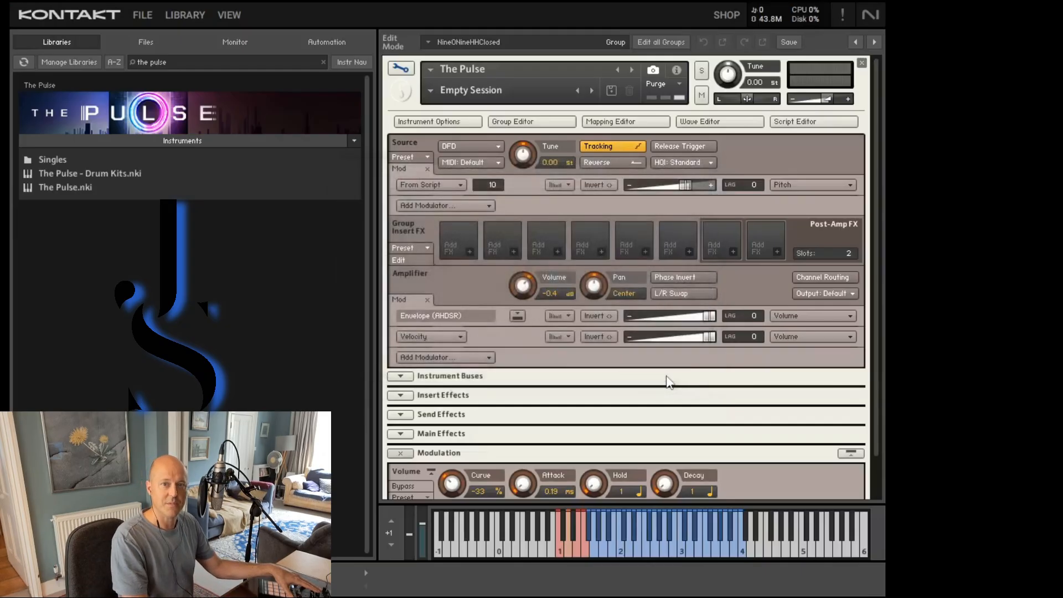
{"action": "left_click", "coordinate": [401, 67]}
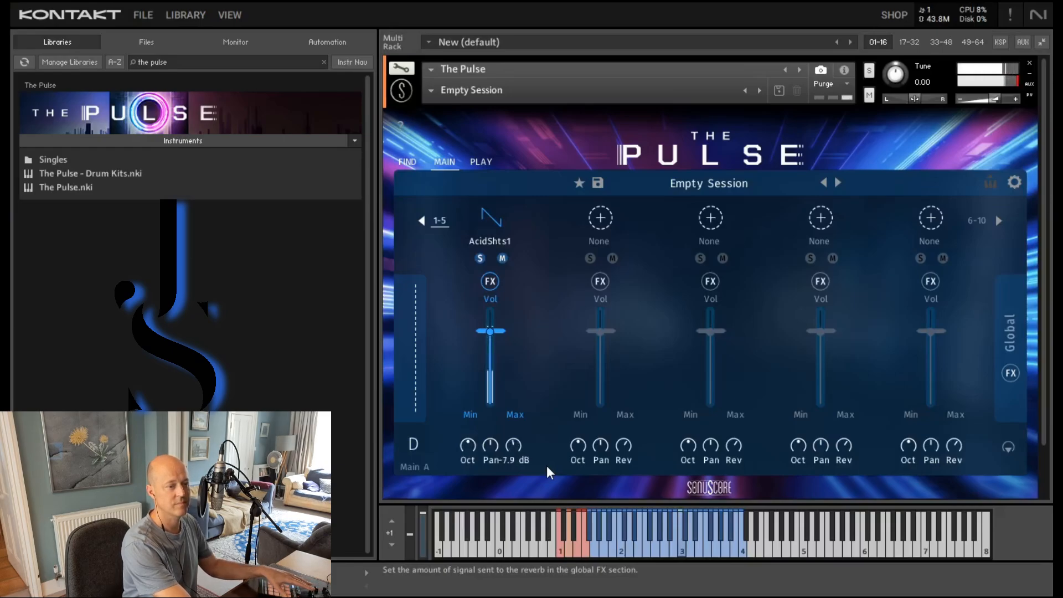
Assign a hardware controller to Acid Shorts 1's pan by learning MIDI CC automation
{"action": "right_click", "coordinate": [486, 440]}
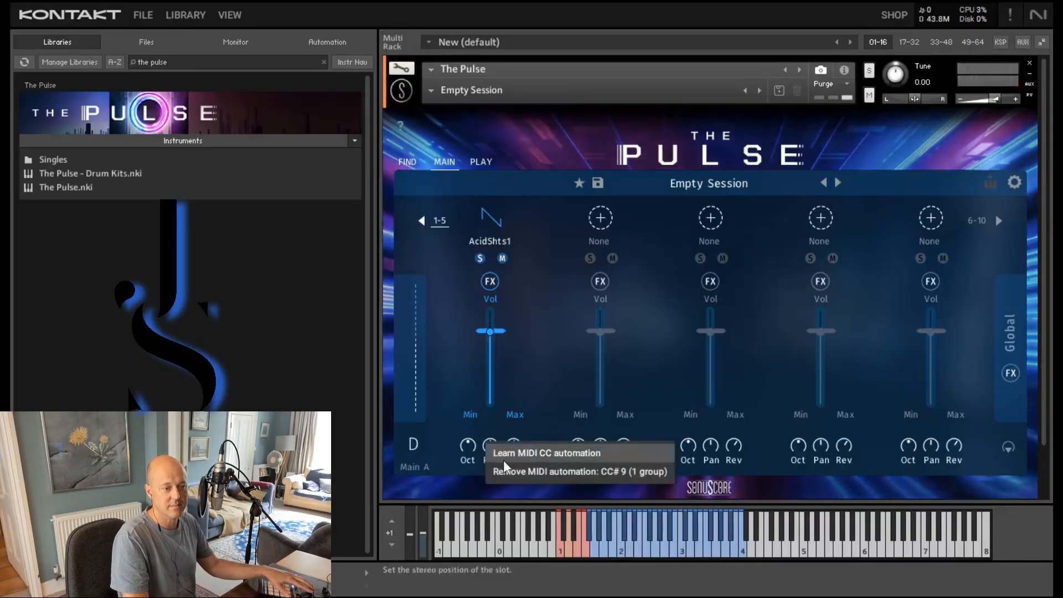
{"action": "left_click", "coordinate": [515, 452]}
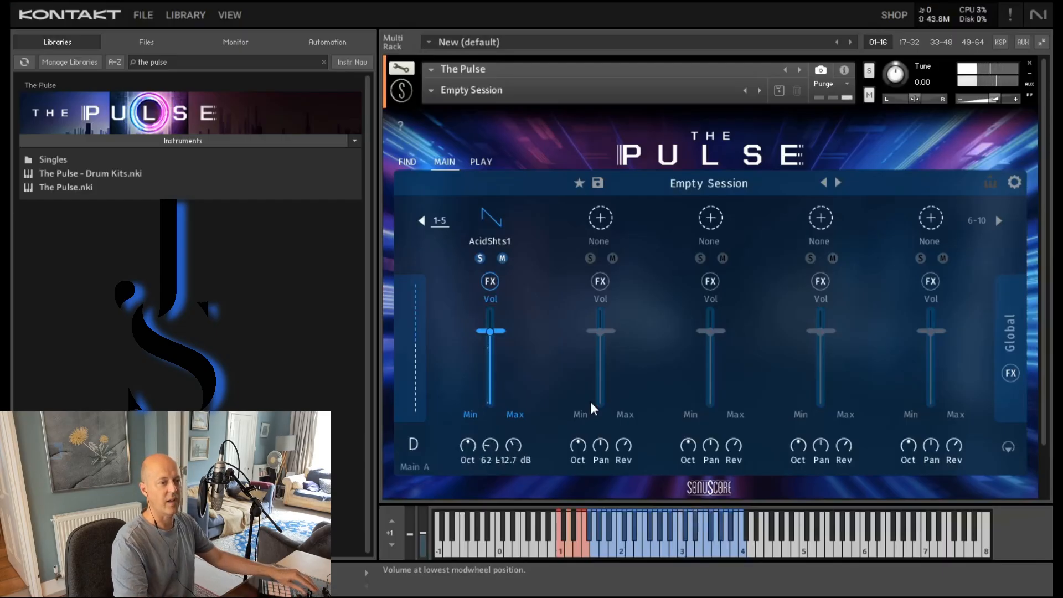
Remove the MIDI CC automation from Acid Shorts 1's pan and reverb controls
{"action": "right_click", "coordinate": [489, 447]}
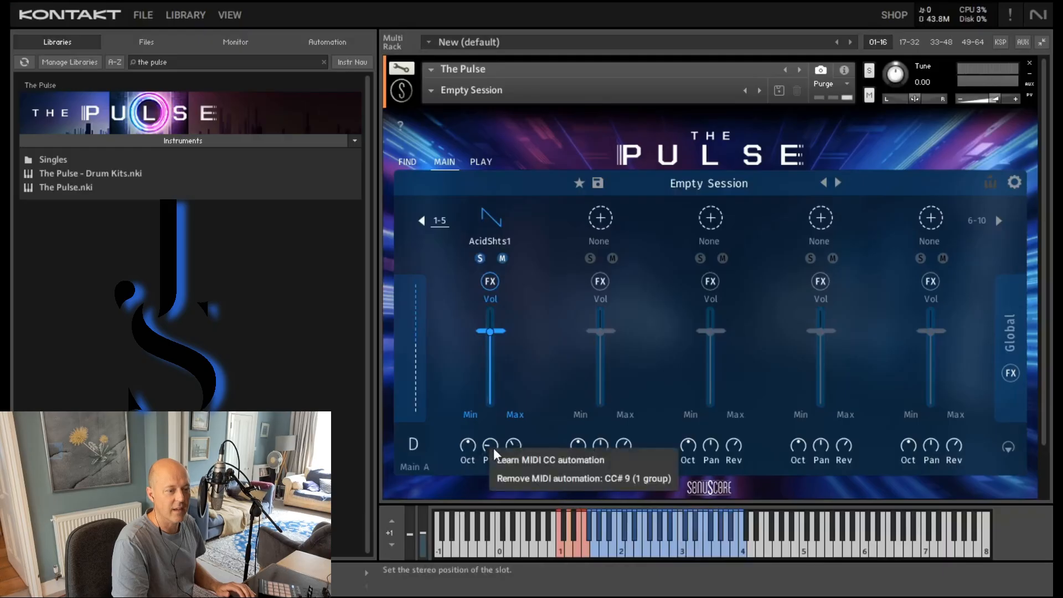
{"action": "left_click", "coordinate": [529, 483]}
{"action": "right_click", "coordinate": [507, 445]}
{"action": "left_click", "coordinate": [546, 475]}
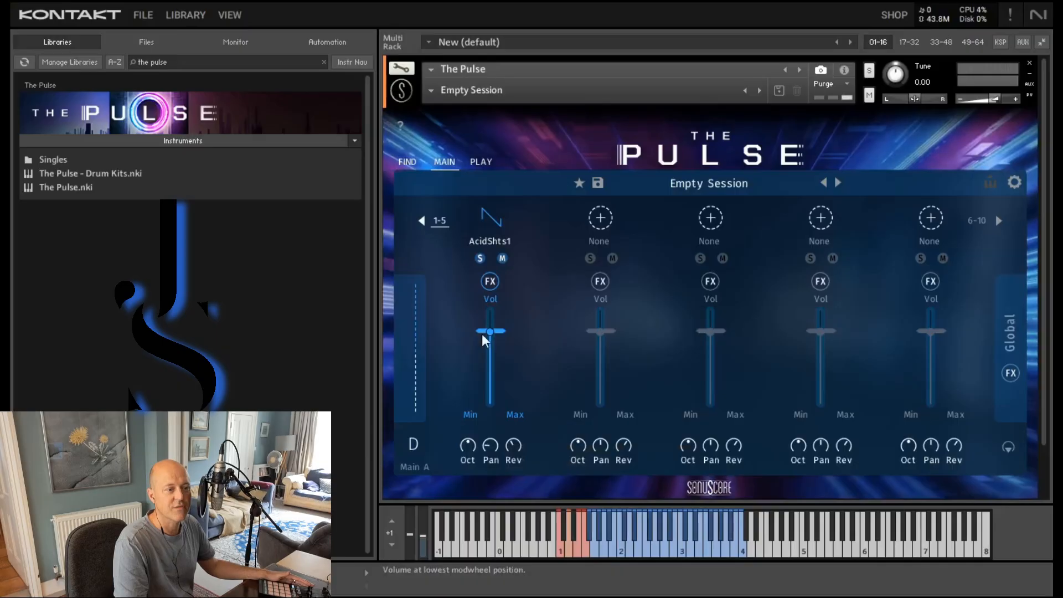
Set Acid Shorts 1's mod-wheel volume range to a minimum of -inf dB and a maximum of 6.0 dB
{"action": "left_click_drag", "start_coordinate": [482, 333], "coordinate": [482, 464]}
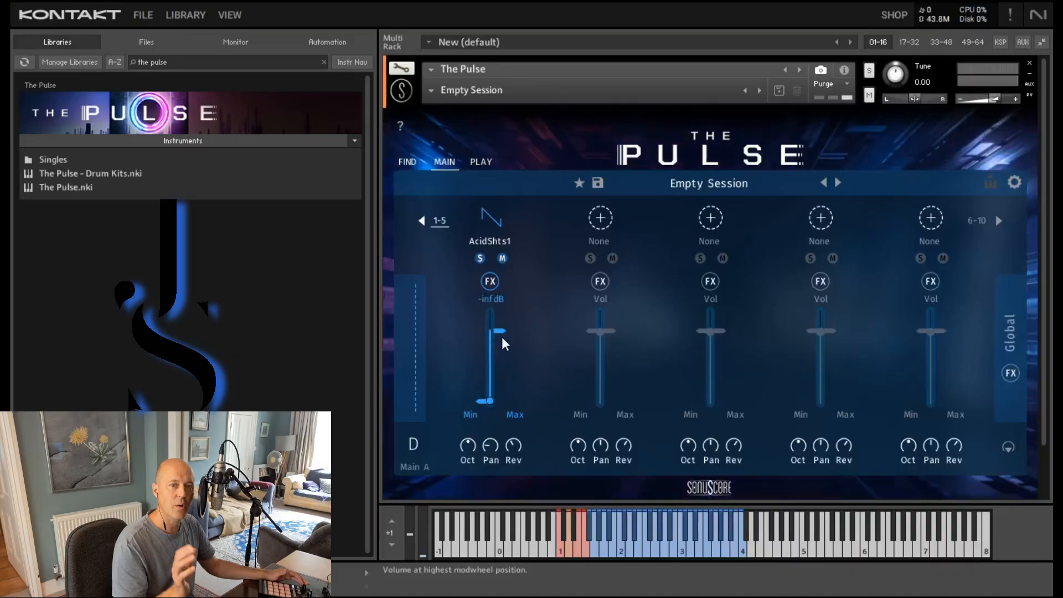
{"action": "left_click_drag", "start_coordinate": [499, 331], "coordinate": [507, 281]}
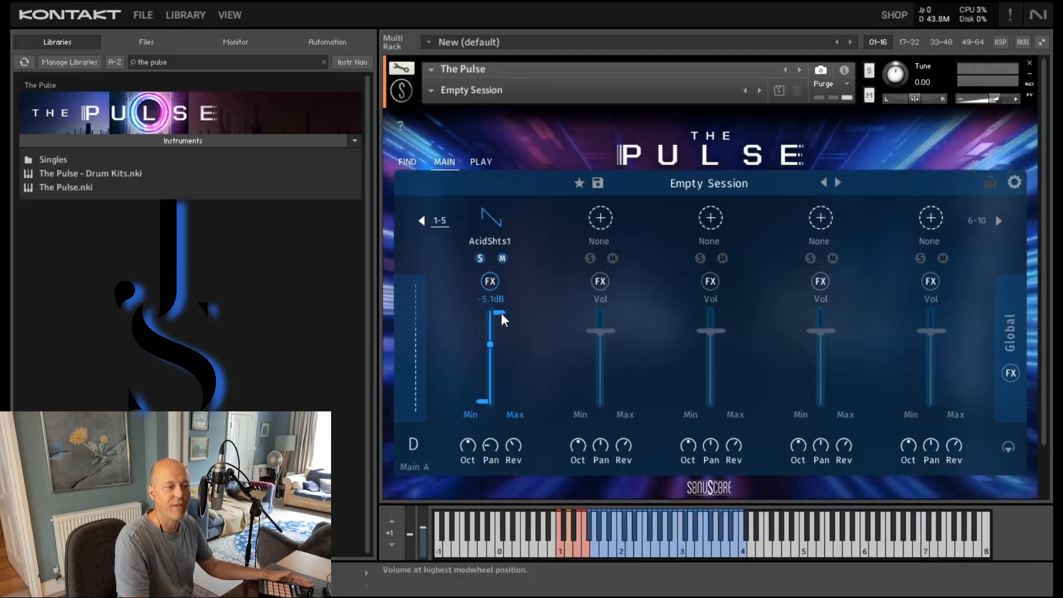
{"action": "mouse_move", "coordinate": [500, 313]}
{"action": "left_click_drag", "start_coordinate": [490, 318], "coordinate": [500, 312]}
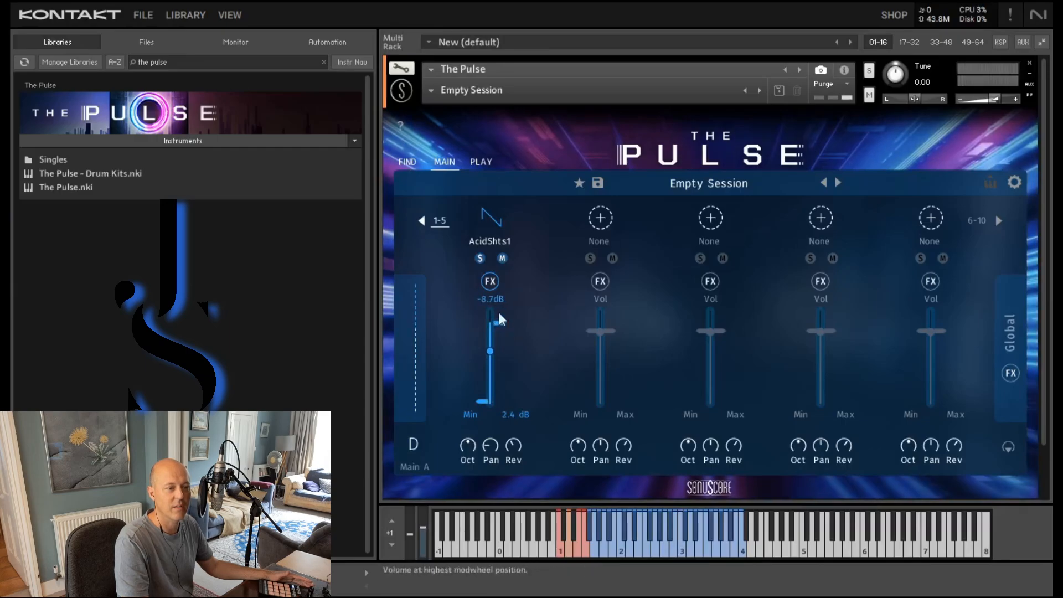
Load the Infra Bass (Sus) sound from the Smooth section of the Bass category into the second slot
{"action": "left_click", "coordinate": [604, 218]}
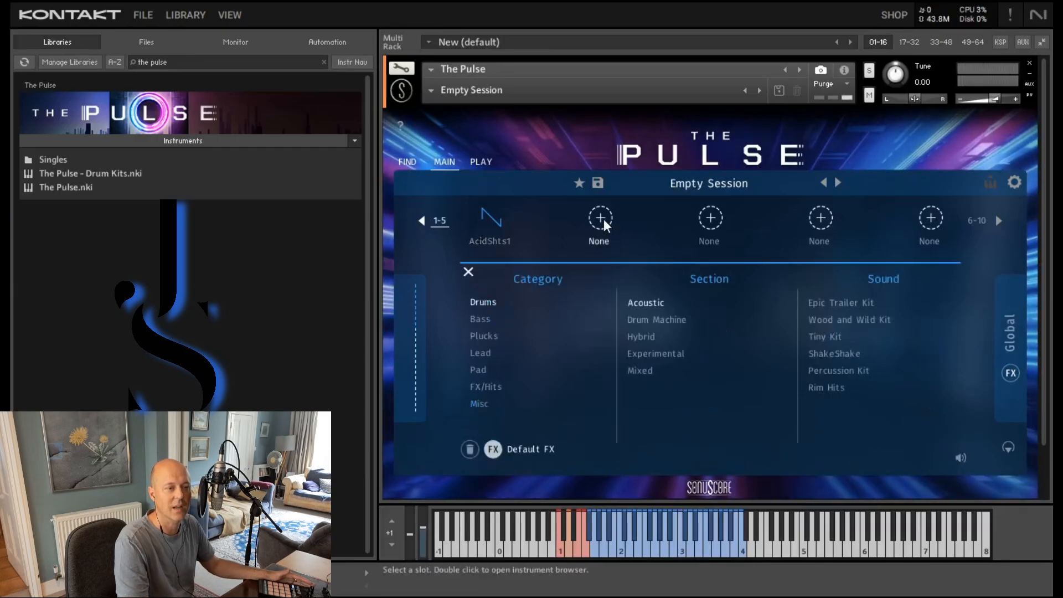
{"action": "left_click", "coordinate": [483, 321]}
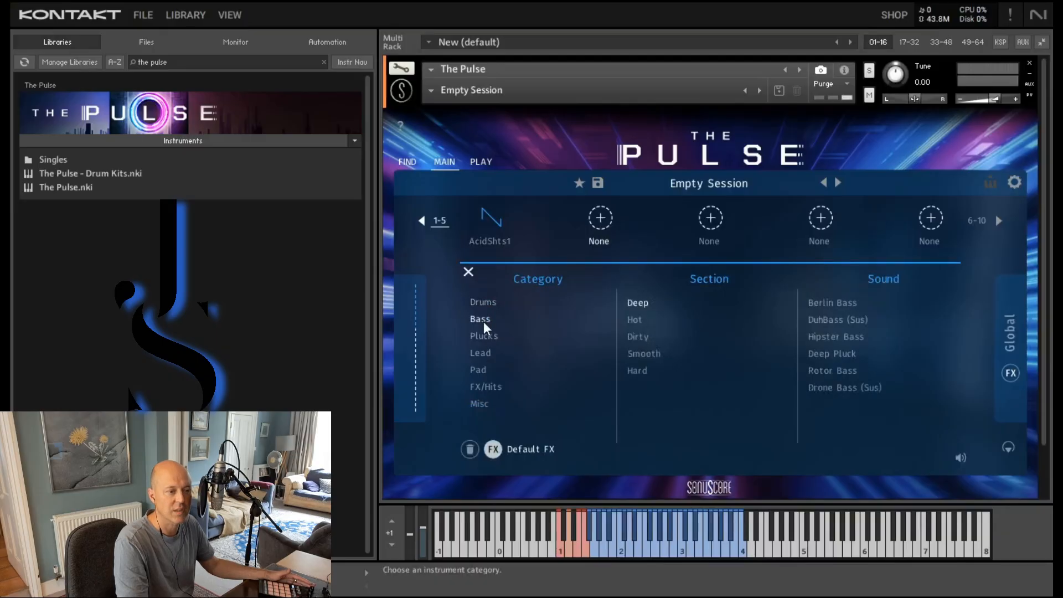
{"action": "left_click", "coordinate": [654, 357]}
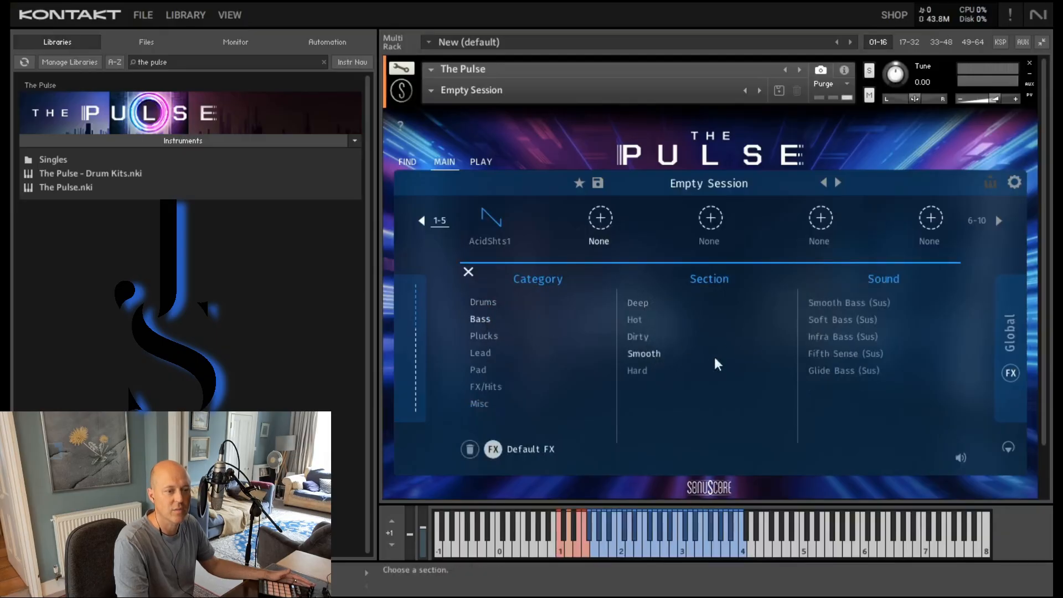
{"action": "left_click", "coordinate": [832, 337]}
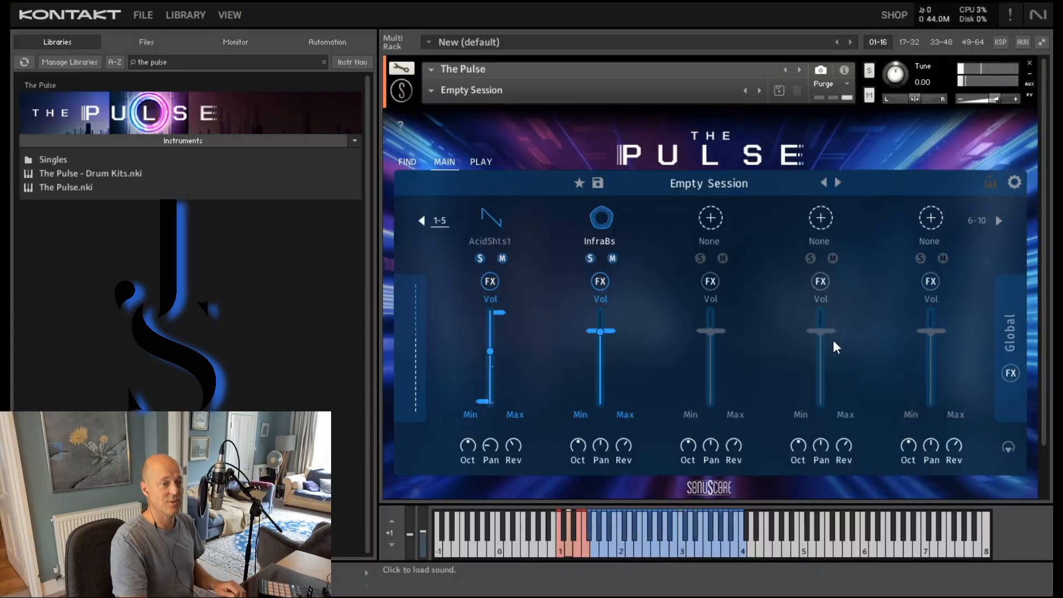
Solo Infra Bass and draw a varying level curve across the whole of bar 1 in its pattern
{"action": "left_click", "coordinate": [589, 258]}
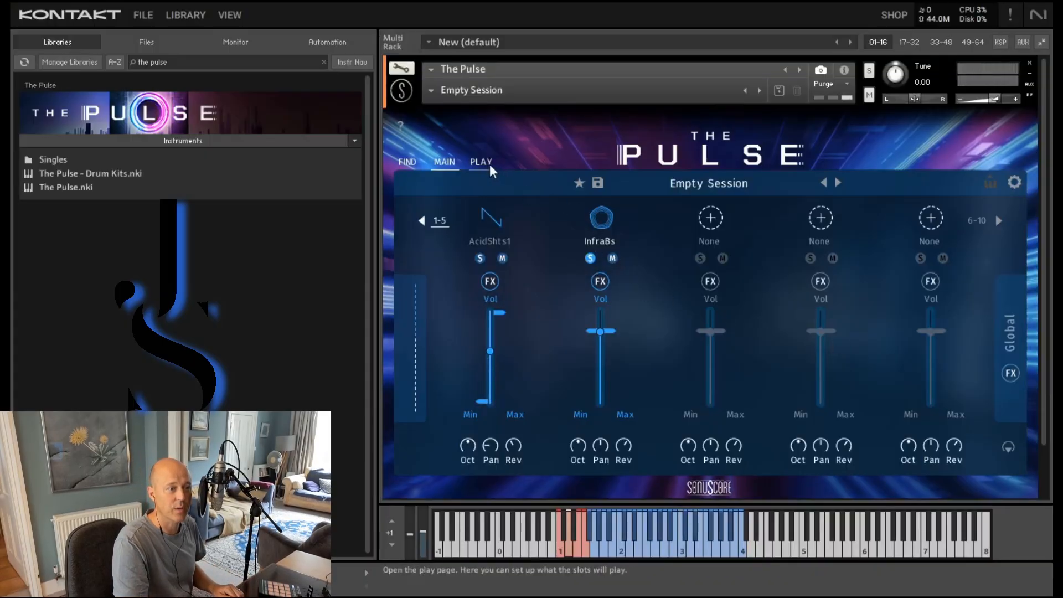
{"action": "left_click", "coordinate": [489, 164]}
{"action": "left_click", "coordinate": [507, 273]}
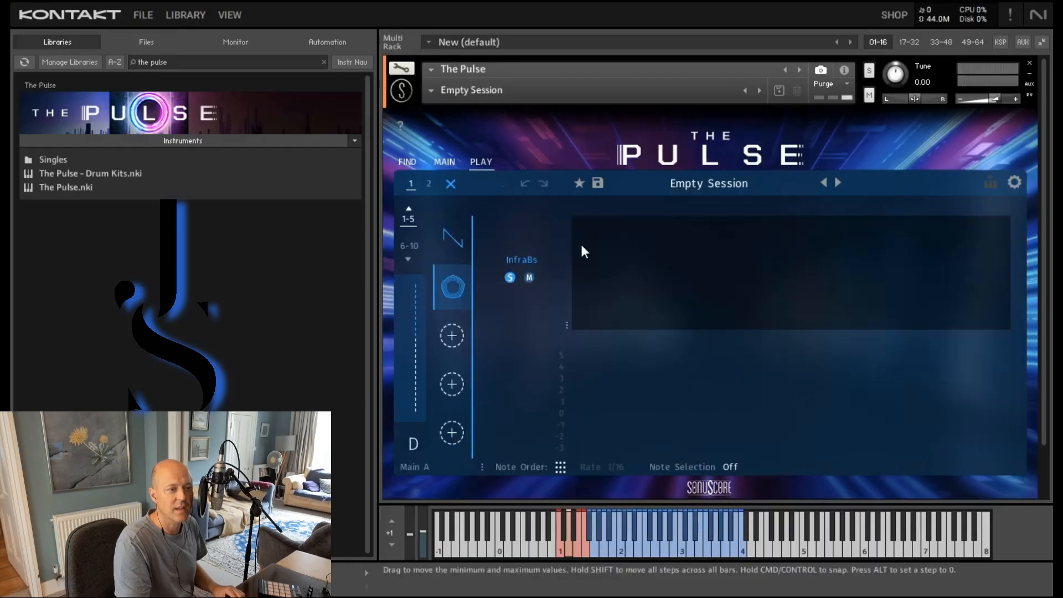
{"action": "mouse_move", "coordinate": [590, 261]}
{"action": "left_mouse_down"}
{"action": "mouse_move", "coordinate": [925, 268]}
{"action": "mouse_move", "coordinate": [1047, 250]}
{"action": "left_mouse_up"}
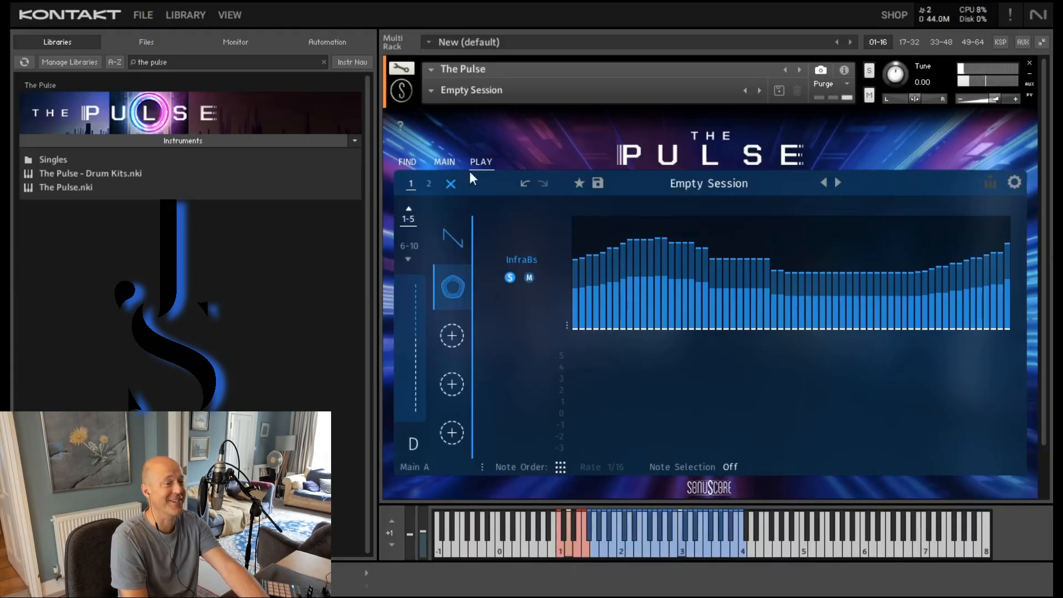
Invert Infra Bass's mod-wheel volume range, with Min at the top of its fader and Max at the bottom, and turn off its solo
{"action": "left_click", "coordinate": [448, 162]}
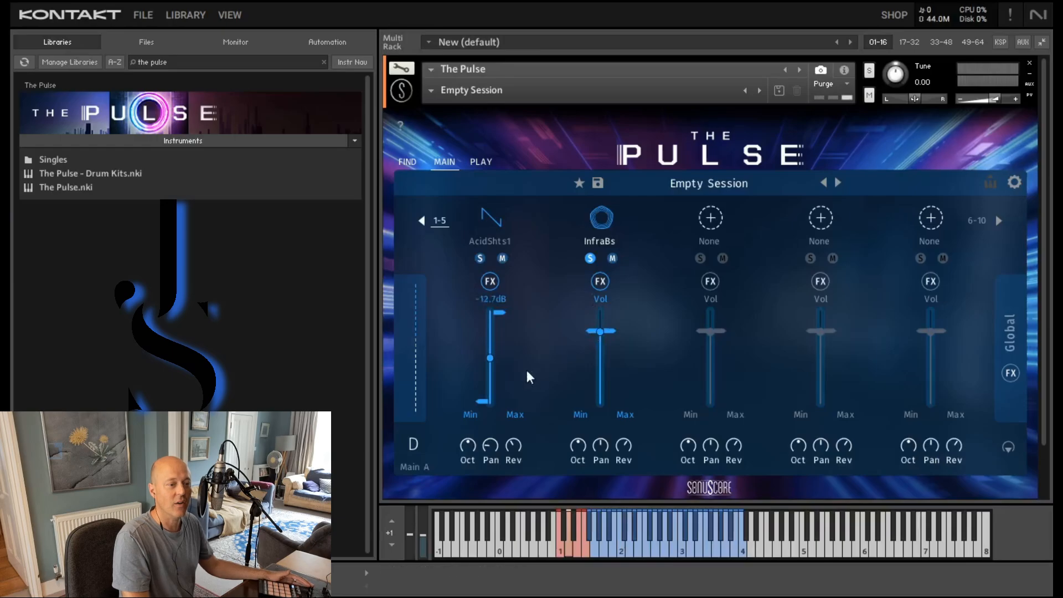
{"action": "left_click_drag", "start_coordinate": [591, 332], "coordinate": [608, 477]}
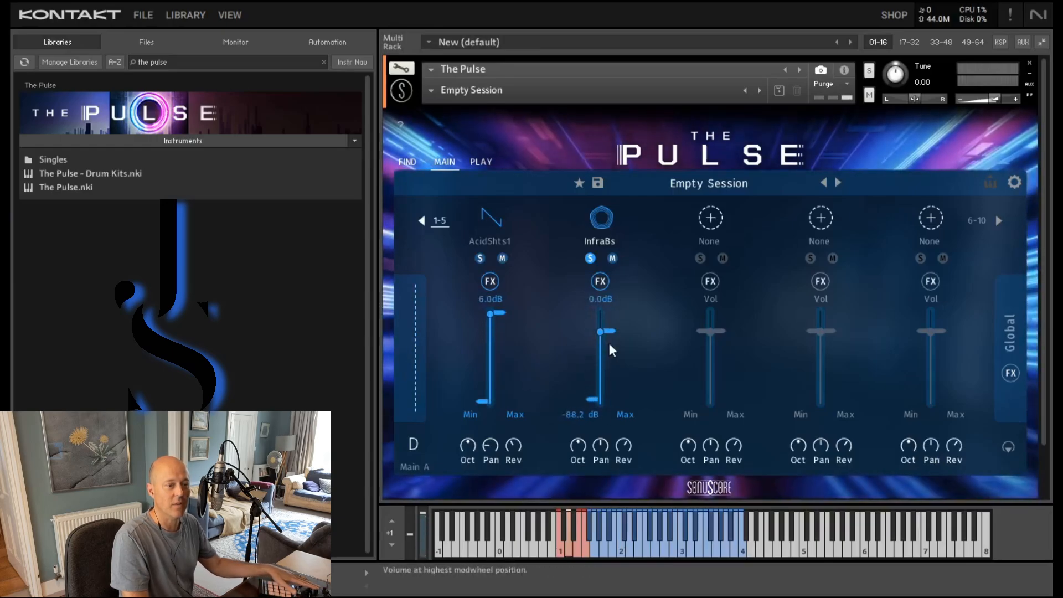
{"action": "left_click_drag", "start_coordinate": [609, 317], "coordinate": [609, 295]}
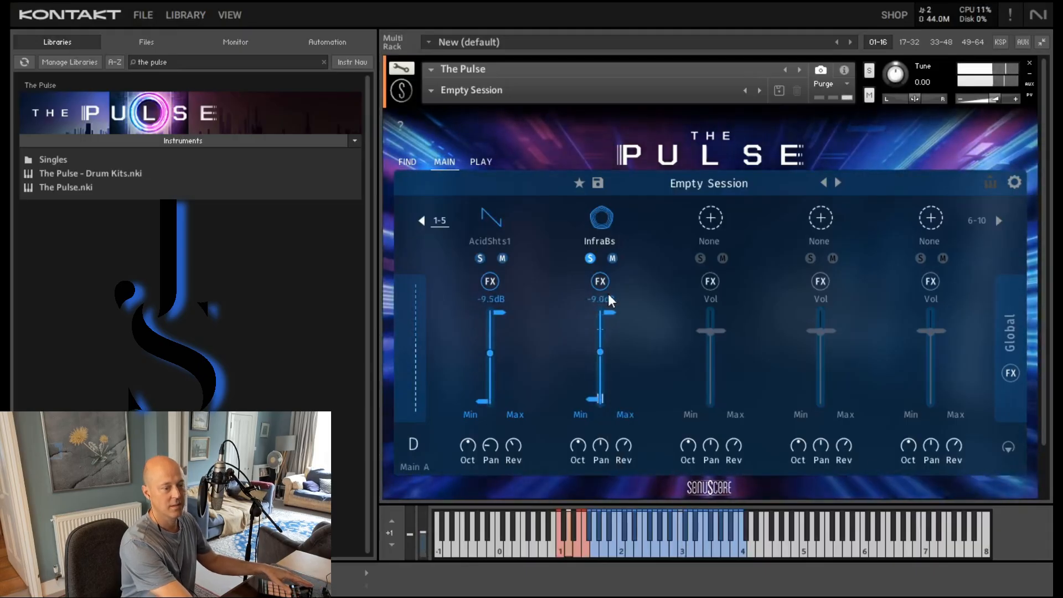
{"action": "mouse_move", "coordinate": [591, 400]}
{"action": "left_mouse_down"}
{"action": "mouse_move", "coordinate": [593, 296]}
{"action": "mouse_move", "coordinate": [605, 405]}
{"action": "left_mouse_up"}
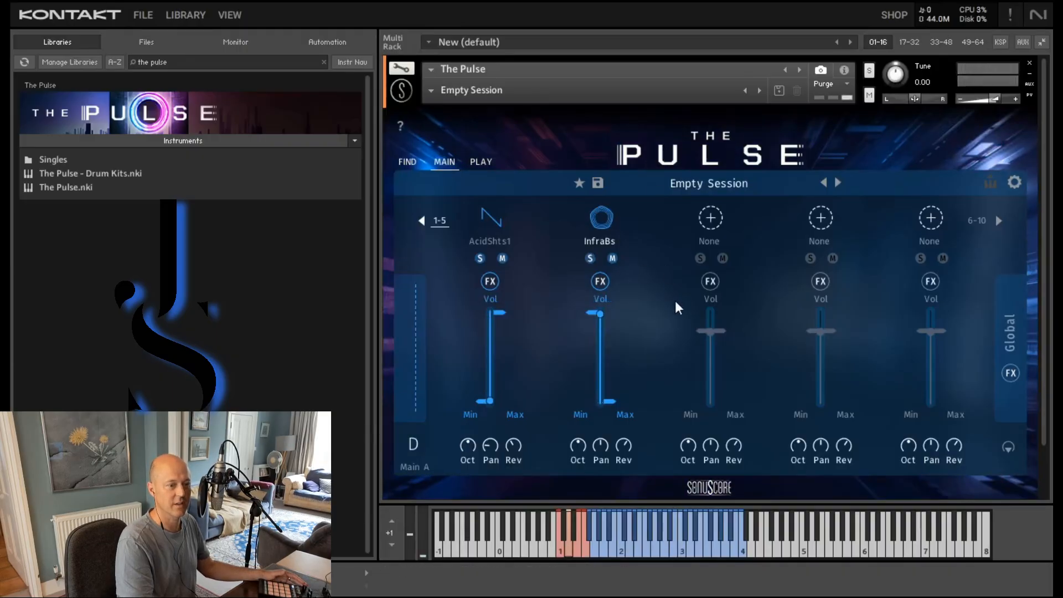
Draw a level curve across bar 2 of the Infra Bass pattern, and return to bar 1 and the main mixer view
{"action": "left_click", "coordinate": [475, 164]}
{"action": "left_click", "coordinate": [509, 278]}
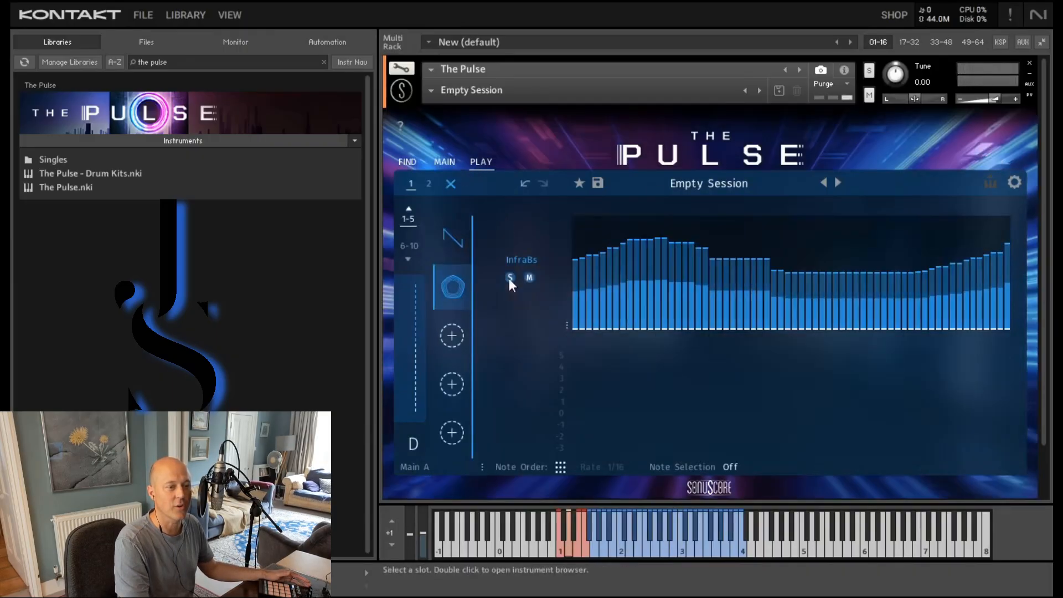
{"action": "left_click", "coordinate": [428, 183]}
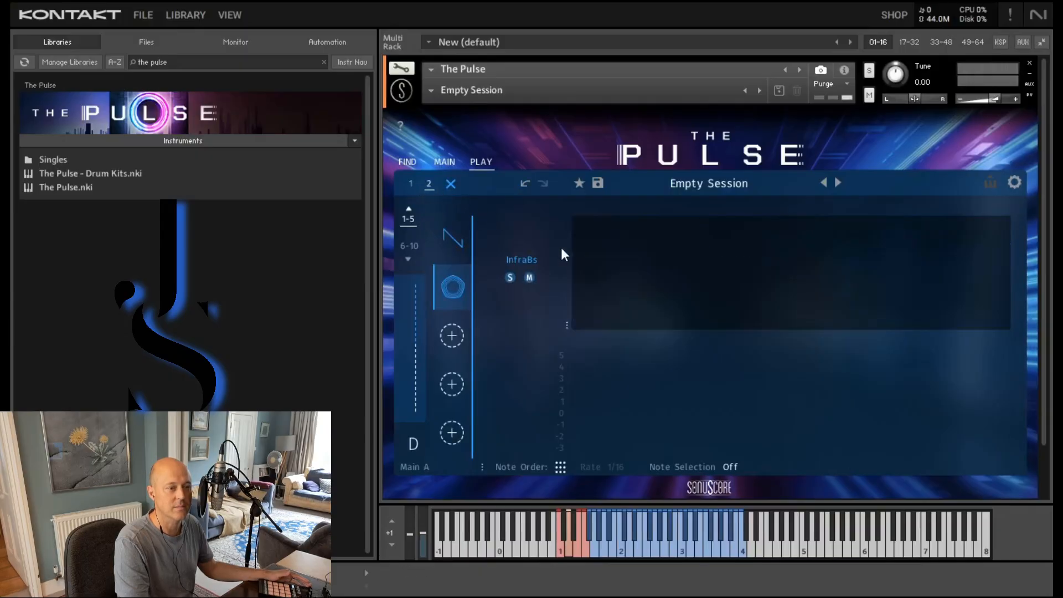
{"action": "left_click_drag", "start_coordinate": [575, 240], "coordinate": [1052, 238]}
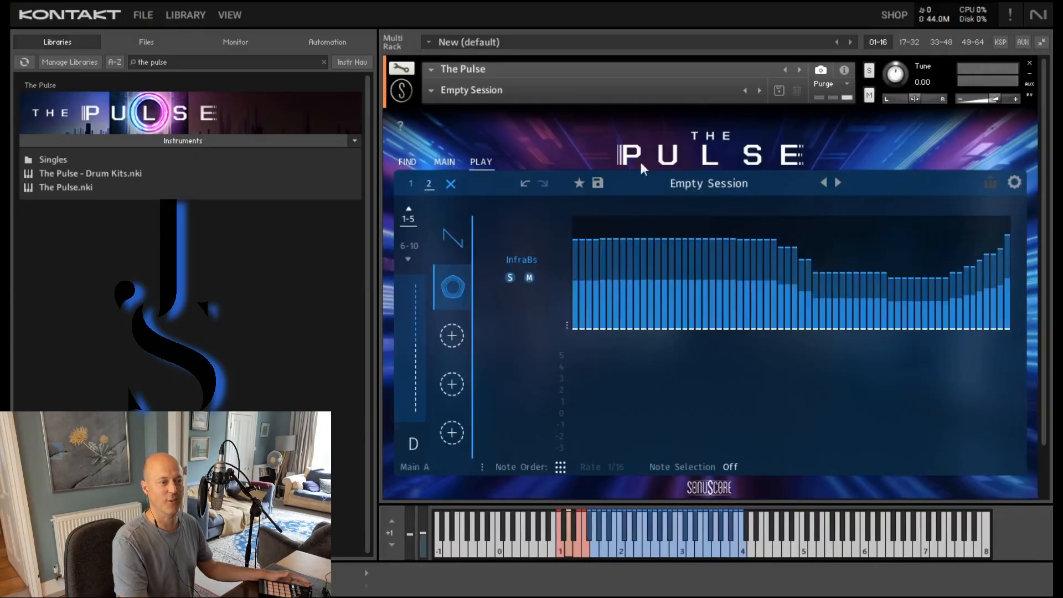
{"action": "left_click", "coordinate": [412, 183]}
{"action": "left_click", "coordinate": [454, 161]}
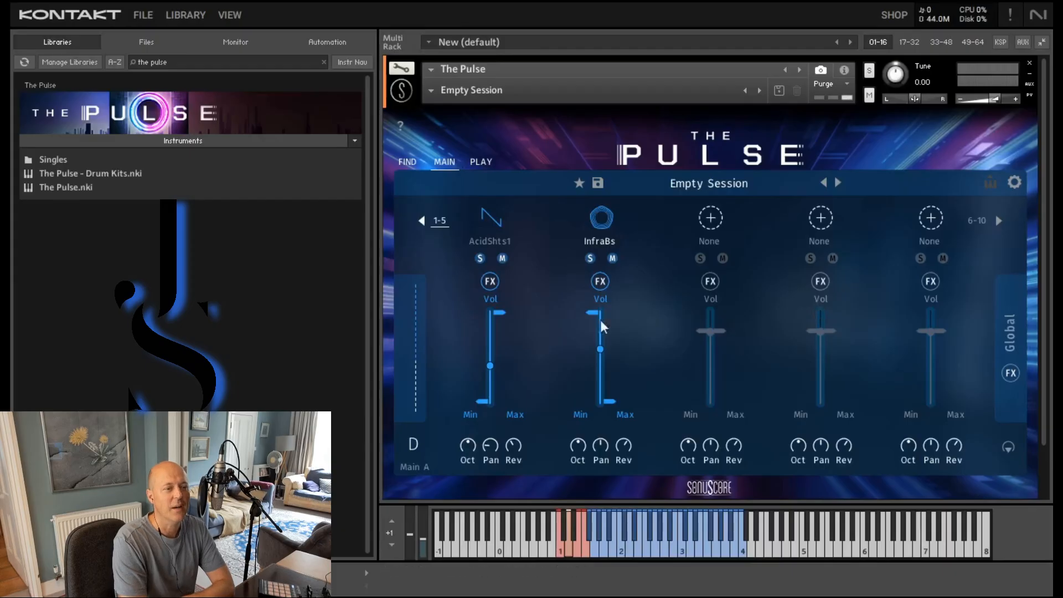
Look through the AcidShts1, InfraBs and global FX sections, and return to the slot volume faders
{"action": "left_click", "coordinate": [492, 280]}
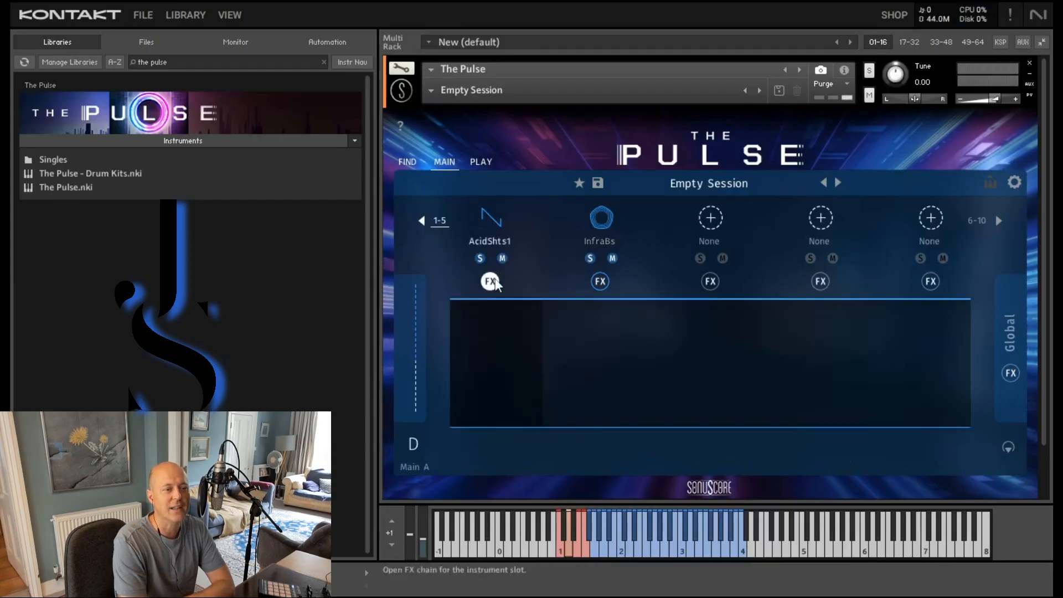
{"action": "left_click", "coordinate": [598, 283]}
{"action": "left_click", "coordinate": [1010, 371]}
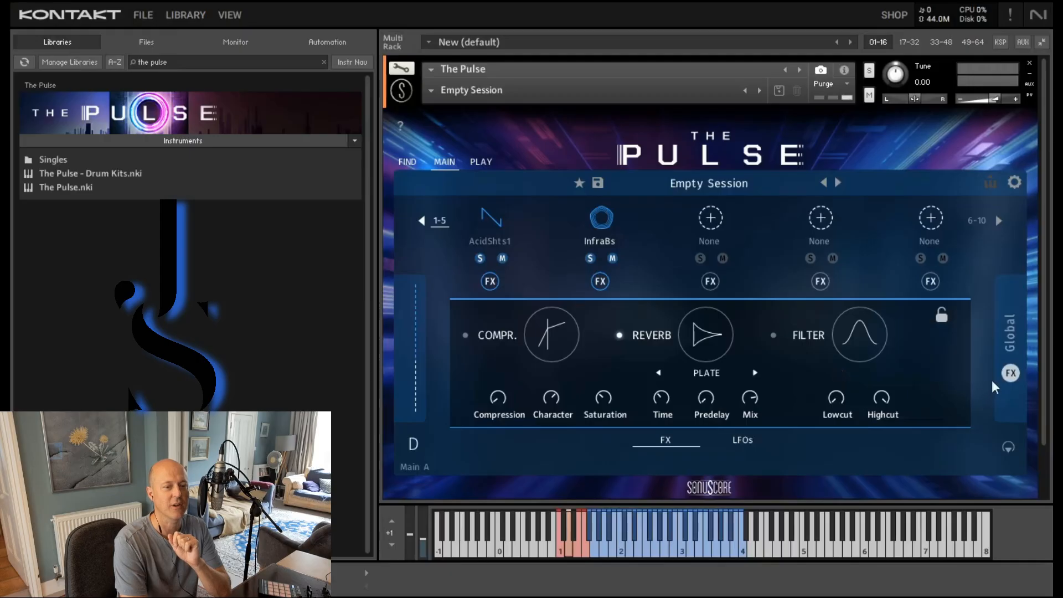
{"action": "left_click", "coordinate": [1013, 375]}
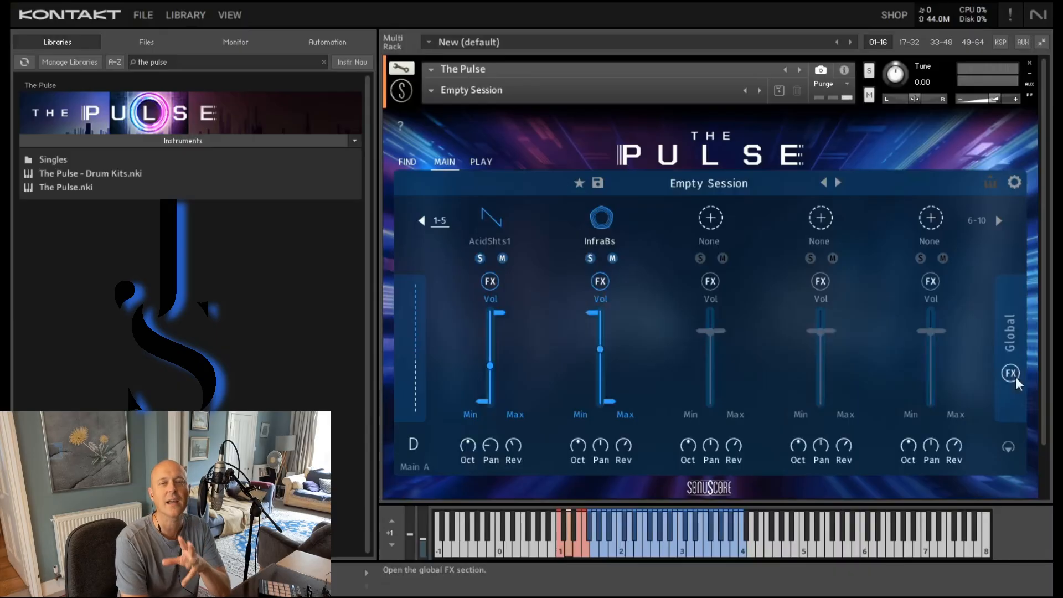
Load the user snapshot "js new instr 1" into The Pulse
{"action": "left_click", "coordinate": [431, 91]}
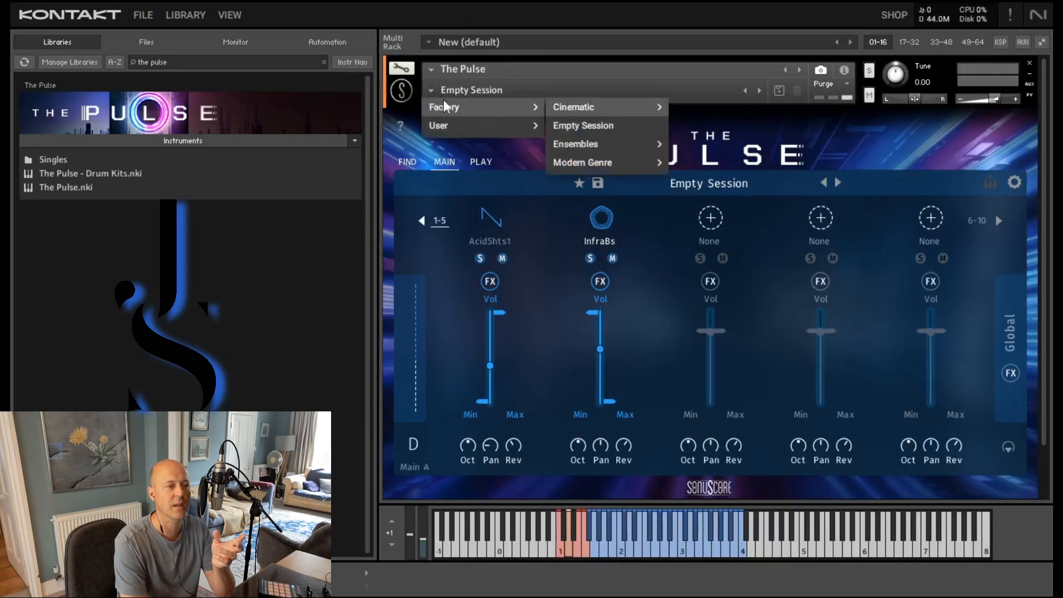
{"action": "mouse_move", "coordinate": [496, 125]}
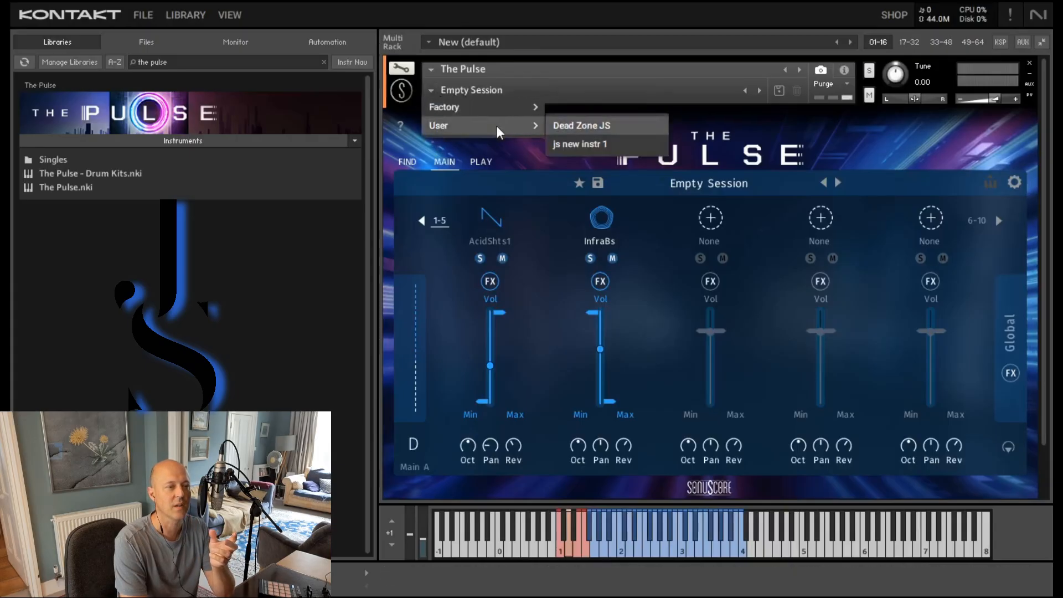
{"action": "left_click", "coordinate": [581, 144]}
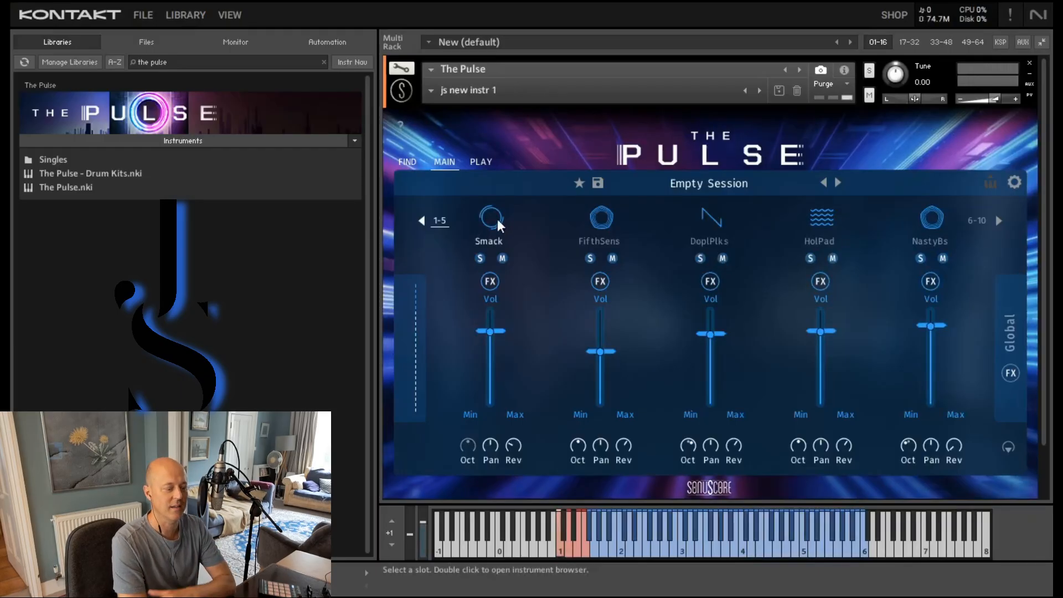
Audition the snapshot's instruments using solo, look through slots 6-10, and return to slots 1-5
{"action": "left_click", "coordinate": [479, 258]}
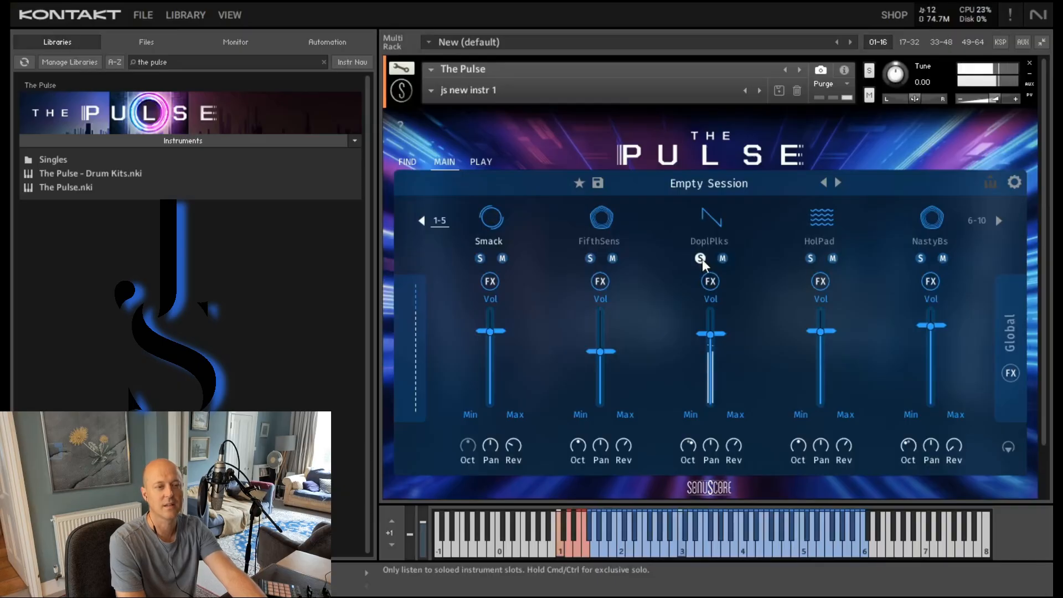
{"action": "left_click", "coordinate": [985, 221]}
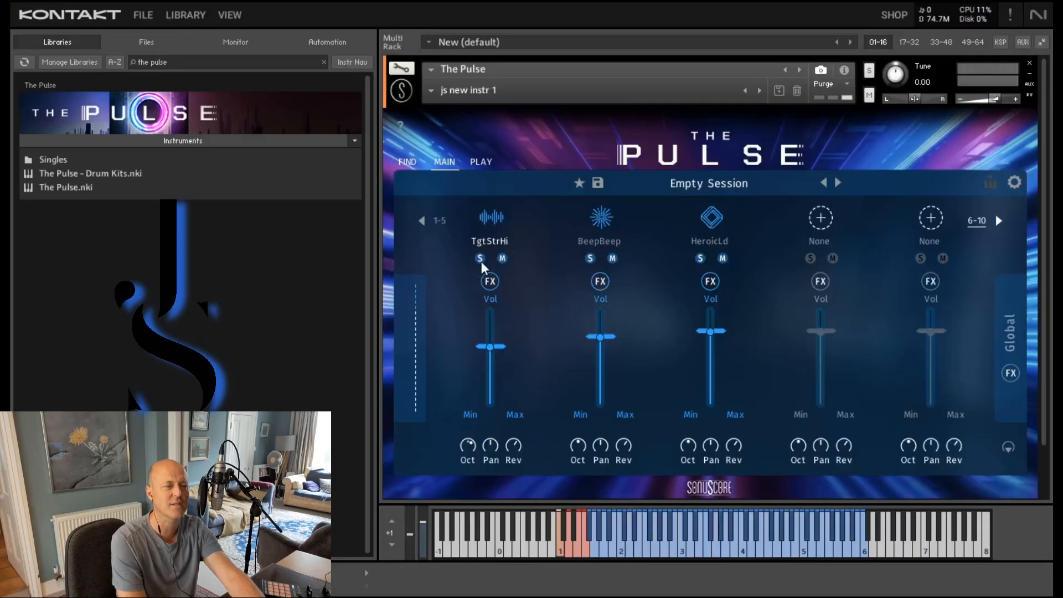
{"action": "left_click", "coordinate": [429, 223]}
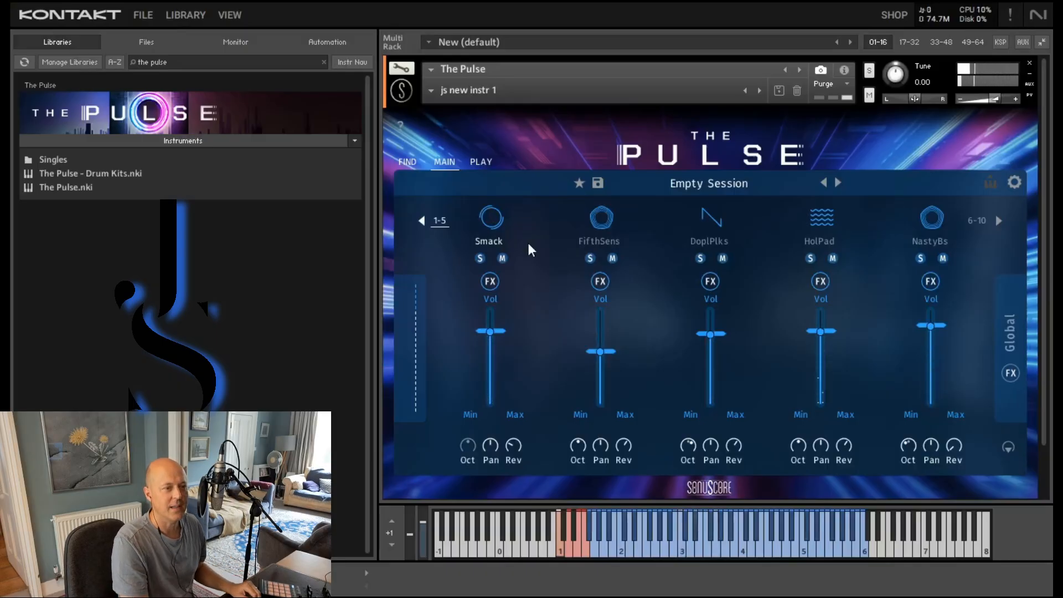
Inspect FifthSens's Ducker settings, keeping Smack Kit as the source and RawKick as the lane
{"action": "left_click", "coordinate": [604, 281]}
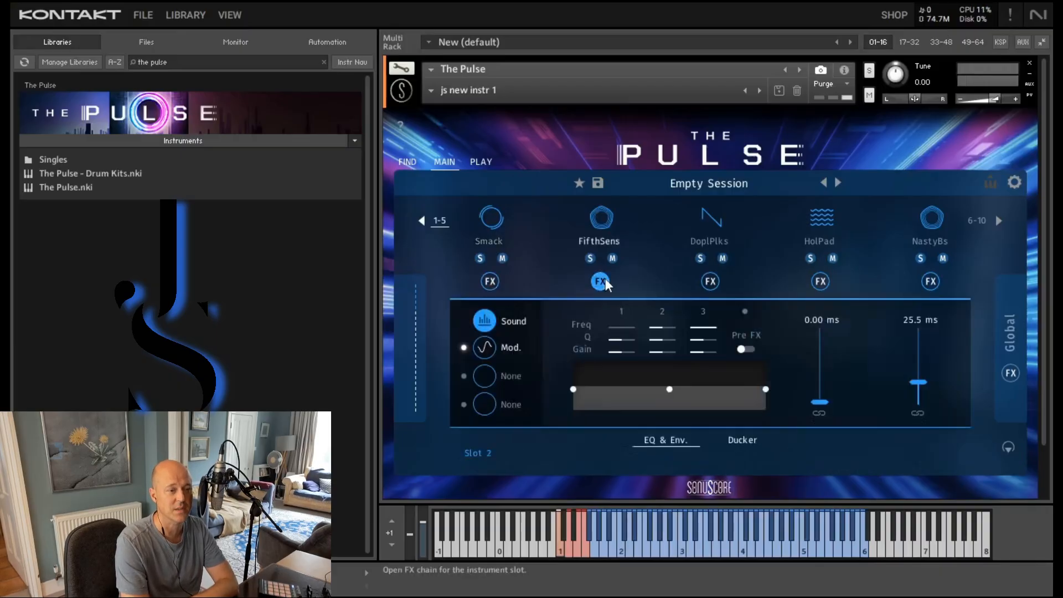
{"action": "left_click", "coordinate": [729, 440]}
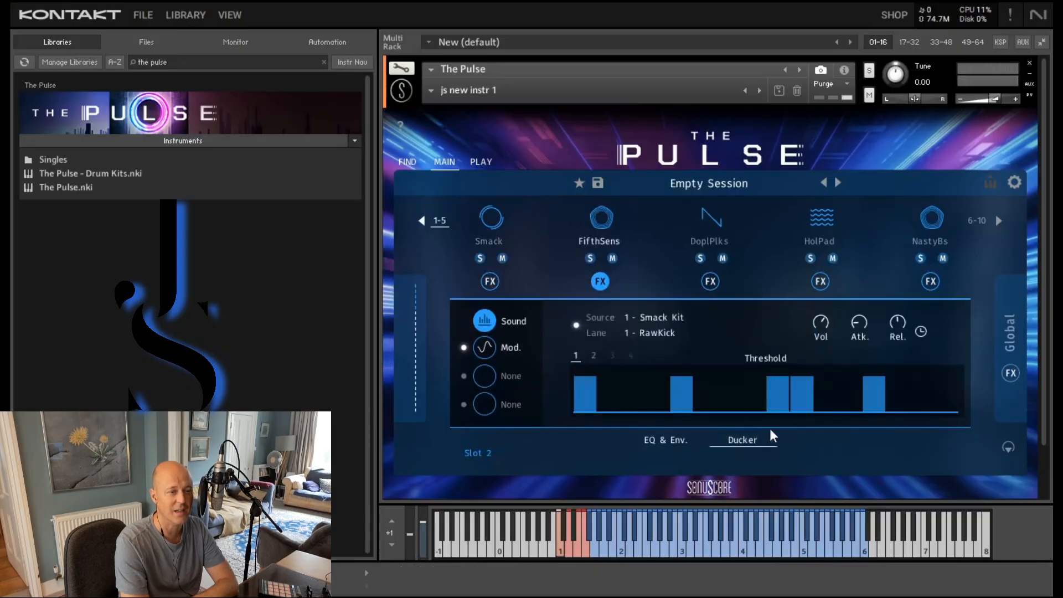
{"action": "left_click", "coordinate": [650, 317]}
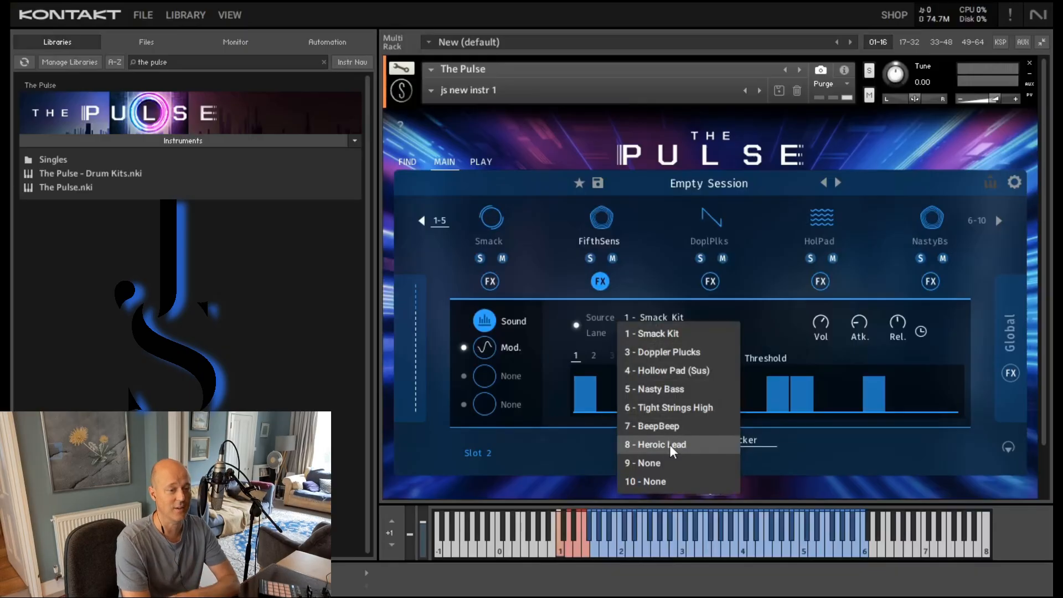
{"action": "left_click", "coordinate": [671, 332]}
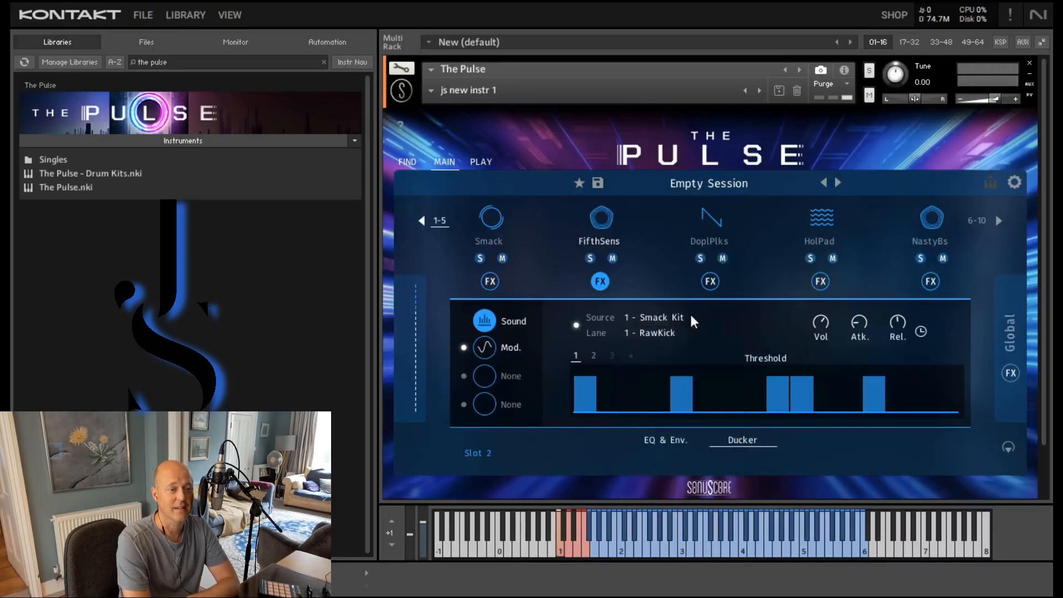
{"action": "left_click", "coordinate": [655, 332]}
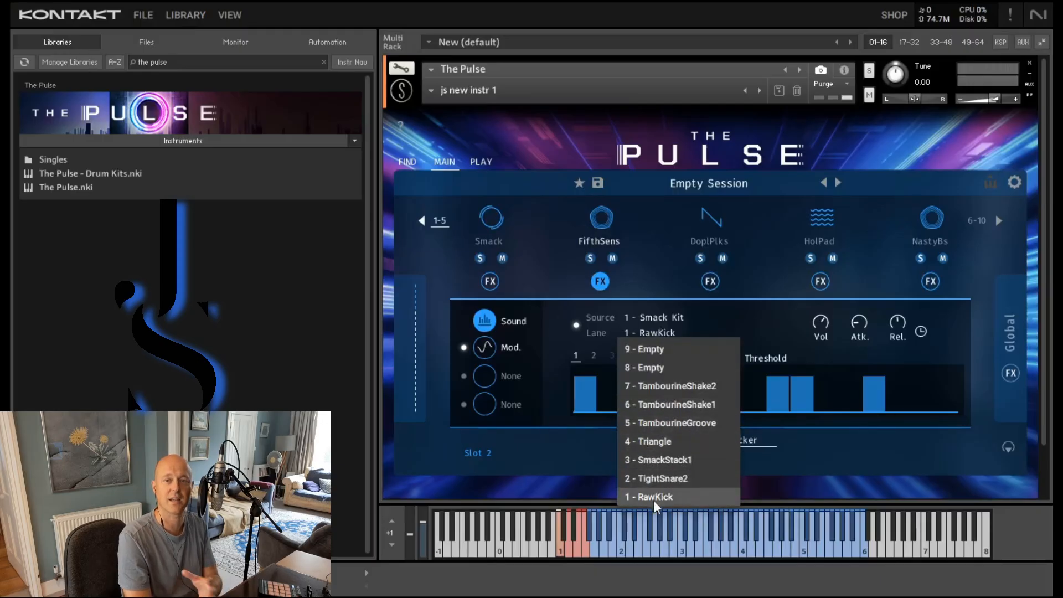
{"action": "left_click", "coordinate": [757, 333]}
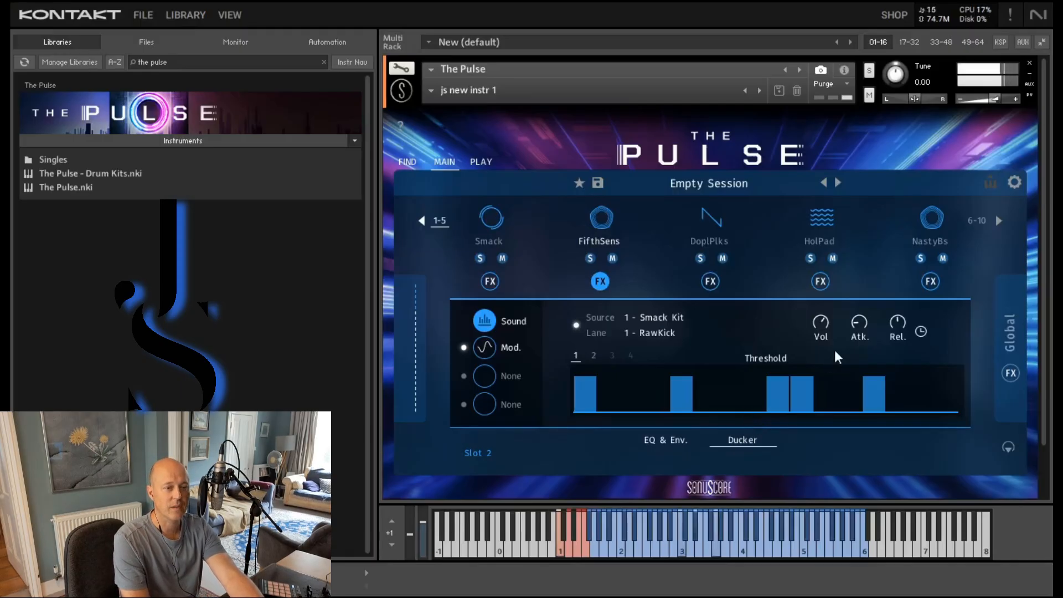
Solo the FifthSens and Smack slots together
{"action": "mouse_move", "coordinate": [821, 322]}
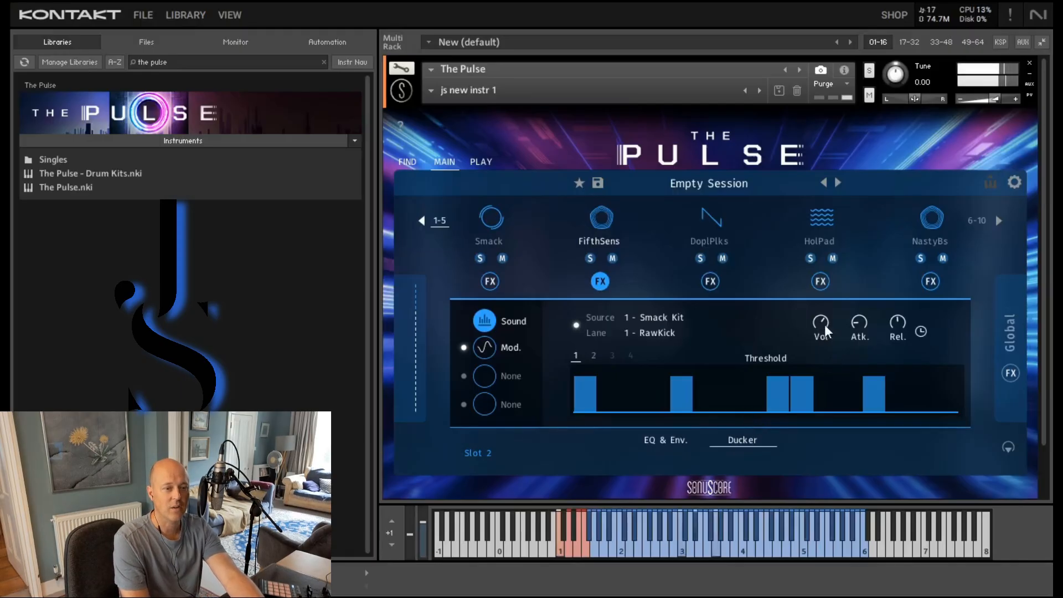
{"action": "left_click", "coordinate": [588, 259]}
{"action": "left_click", "coordinate": [480, 258]}
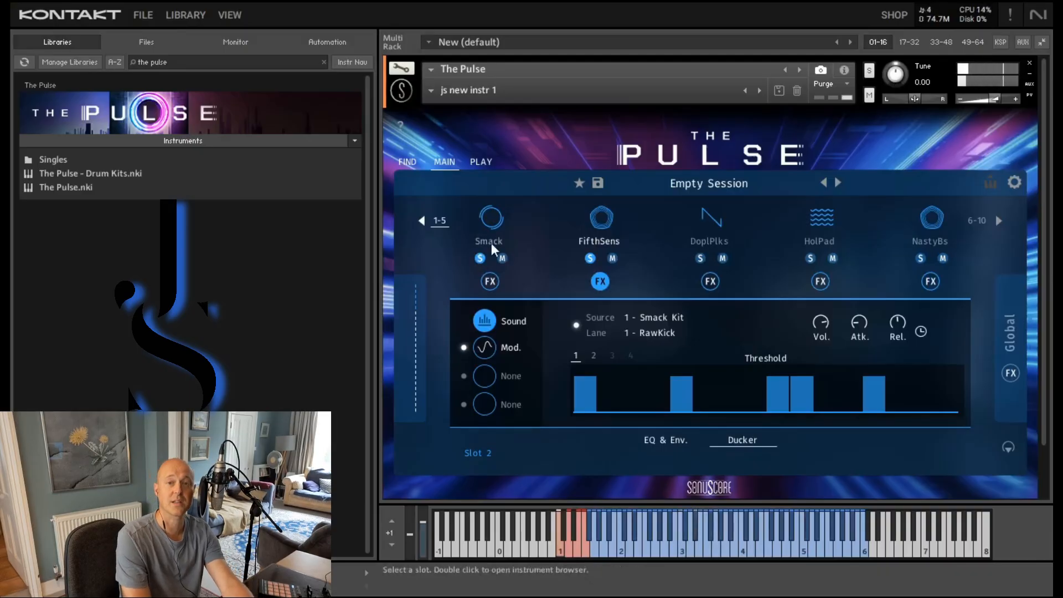
Open Smack's pattern on the play page and solo only its RawKick lane
{"action": "left_click", "coordinate": [492, 245]}
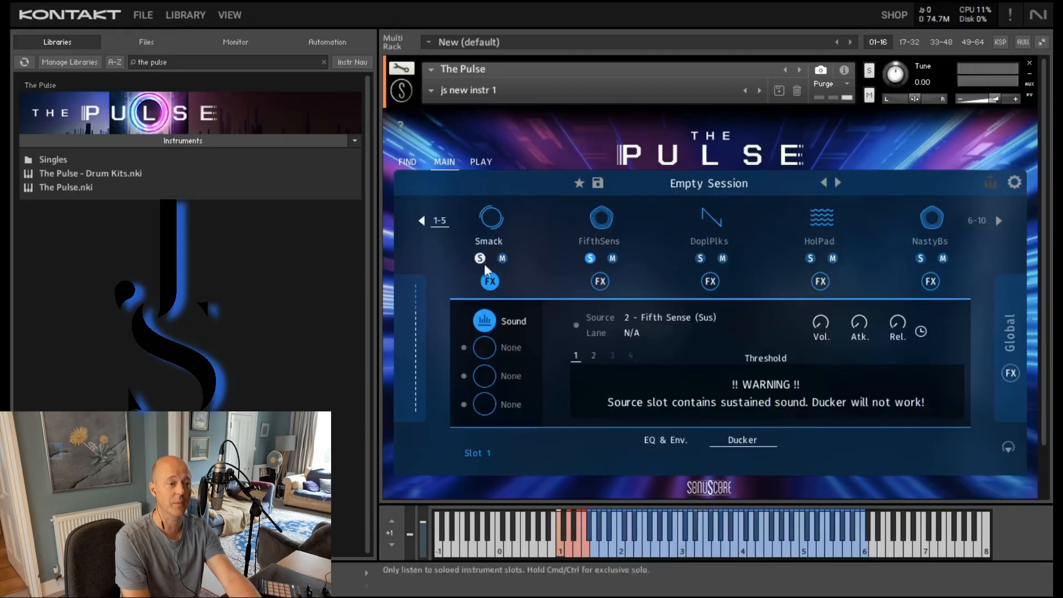
{"action": "left_click", "coordinate": [481, 162]}
{"action": "left_click", "coordinate": [481, 162]}
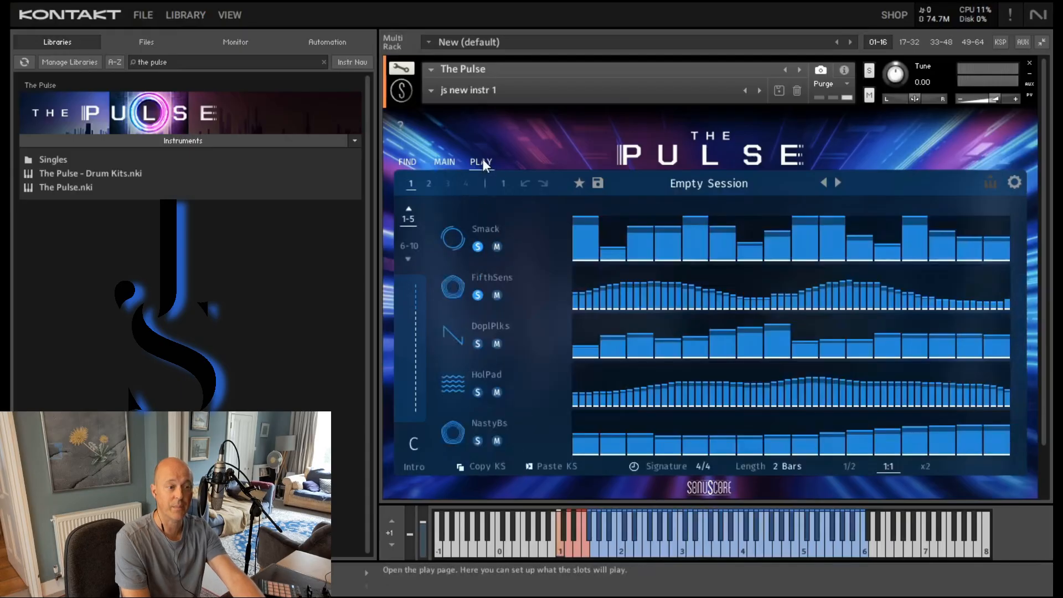
{"action": "left_click", "coordinate": [479, 231]}
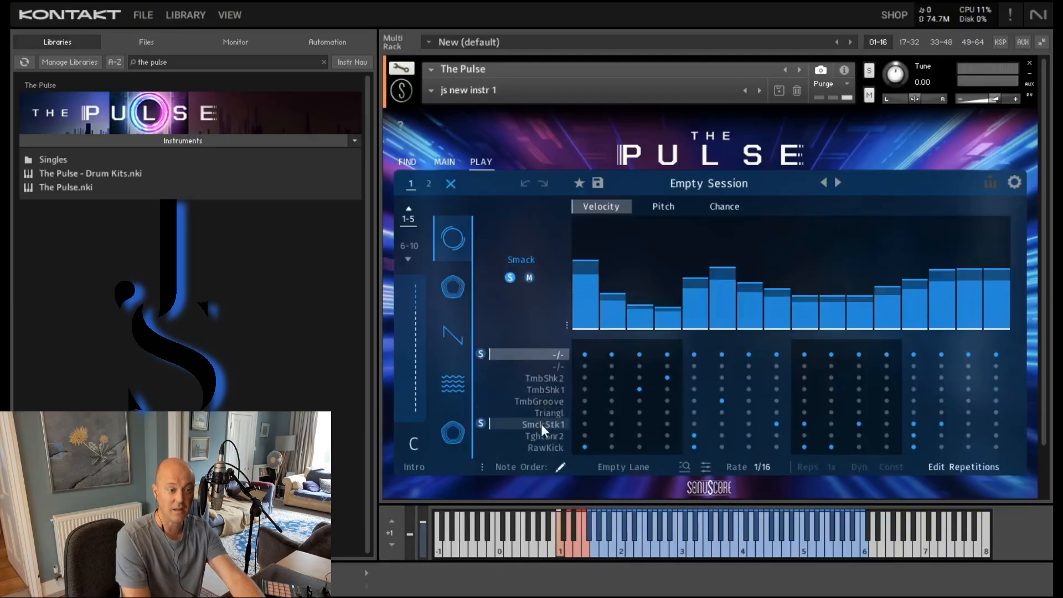
{"action": "left_click", "coordinate": [523, 447]}
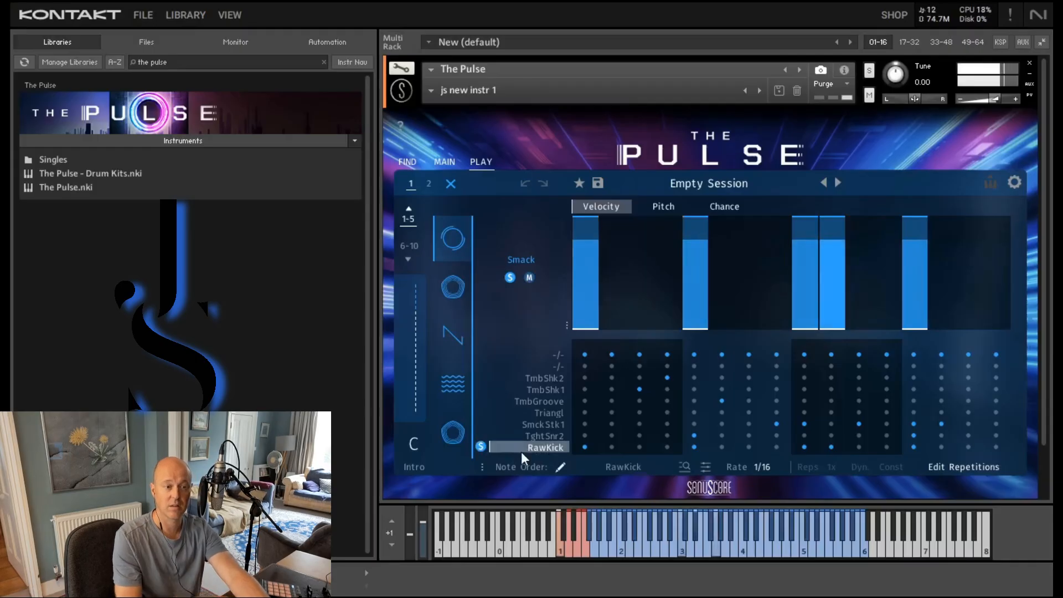
Raise FifthSens's volume to about 2.5 dB on the main page and toggle its Ducker to compare the sound
{"action": "left_click", "coordinate": [445, 161]}
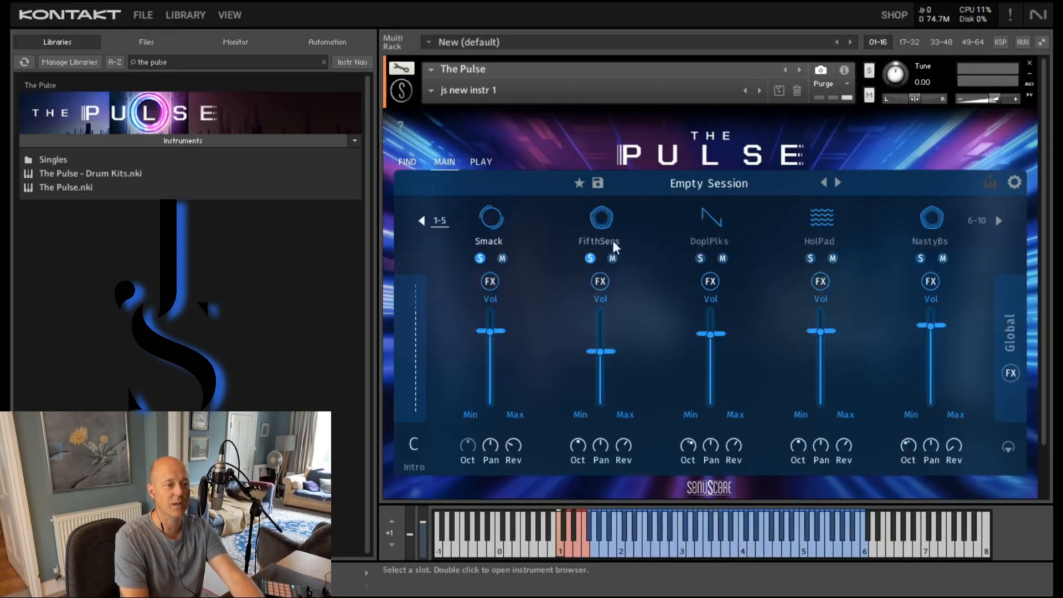
{"action": "left_click_drag", "start_coordinate": [600, 353], "coordinate": [600, 322]}
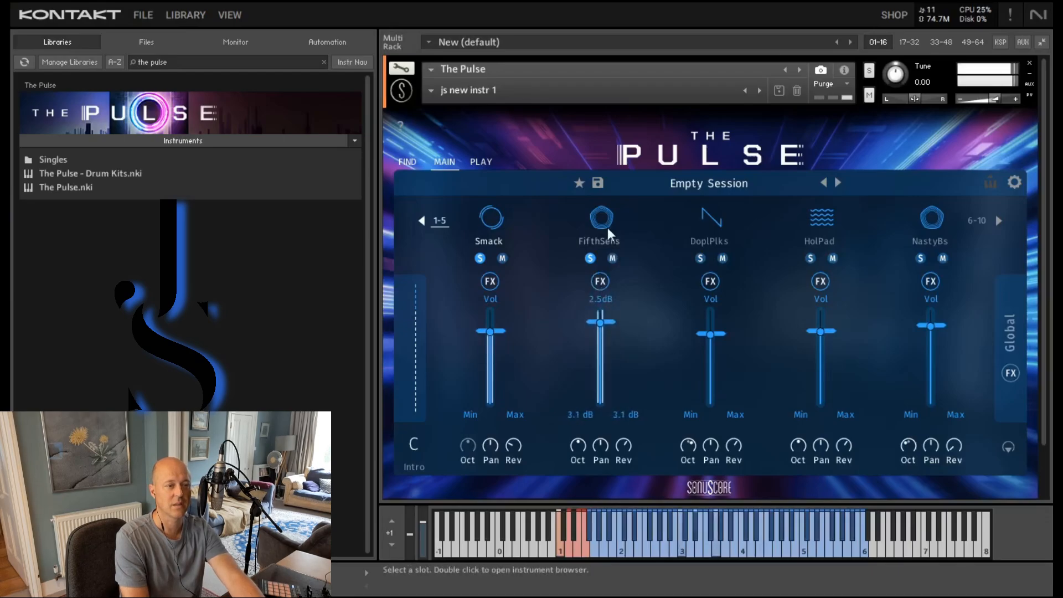
{"action": "left_click", "coordinate": [603, 282]}
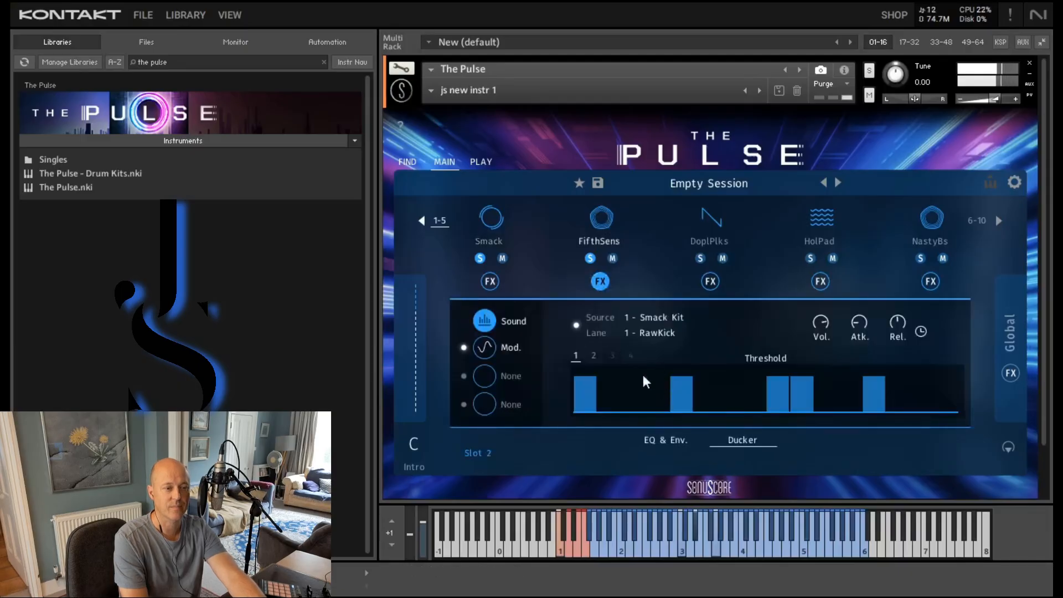
{"action": "left_click", "coordinate": [576, 325]}
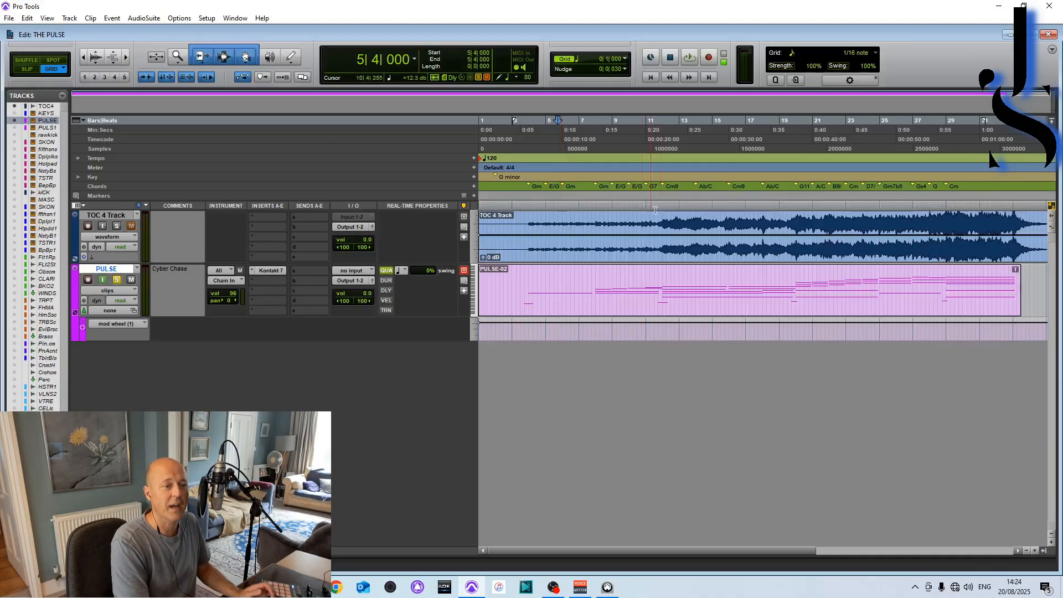
Switch to Pro Tools, solo TOC 4 Track, play the range from bar 28 to bar 30, and clear the solo
{"action": "left_click", "coordinate": [117, 226]}
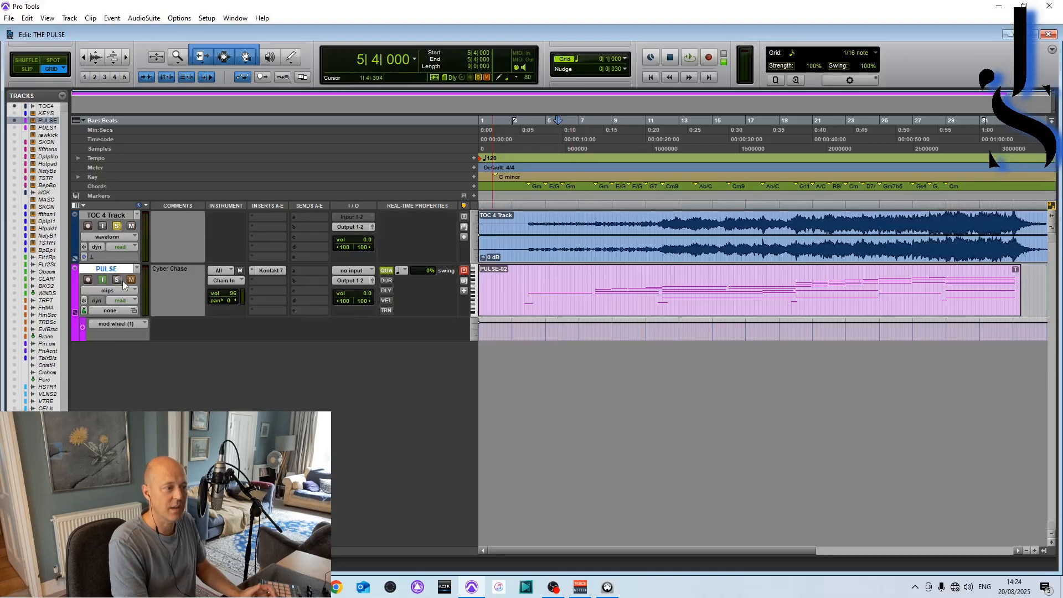
{"action": "left_click_drag", "start_coordinate": [932, 294], "coordinate": [967, 205]}
{"action": "key", "text": "space"}
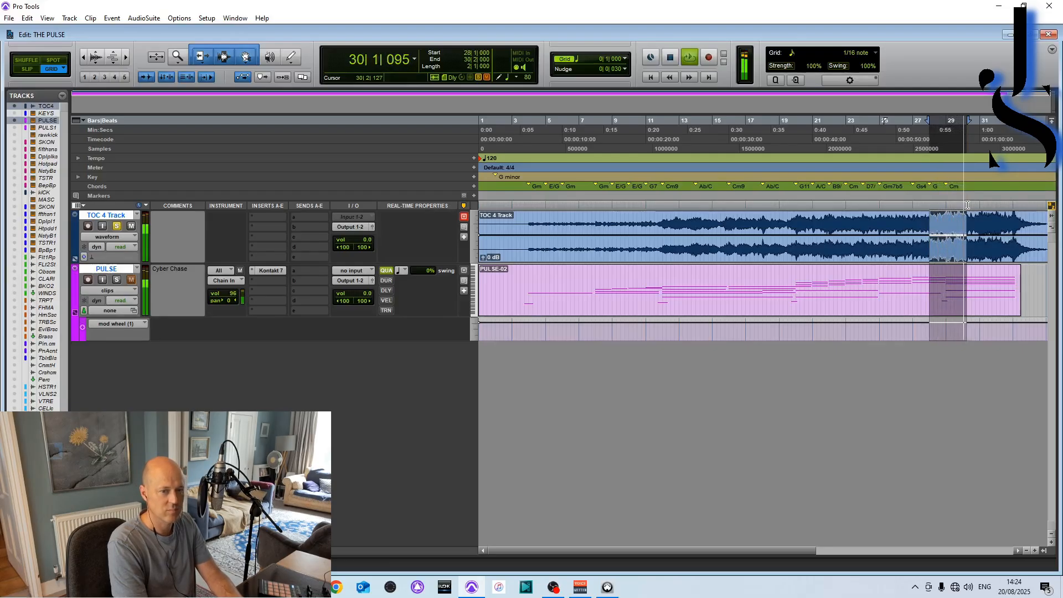
{"action": "key", "text": "space"}
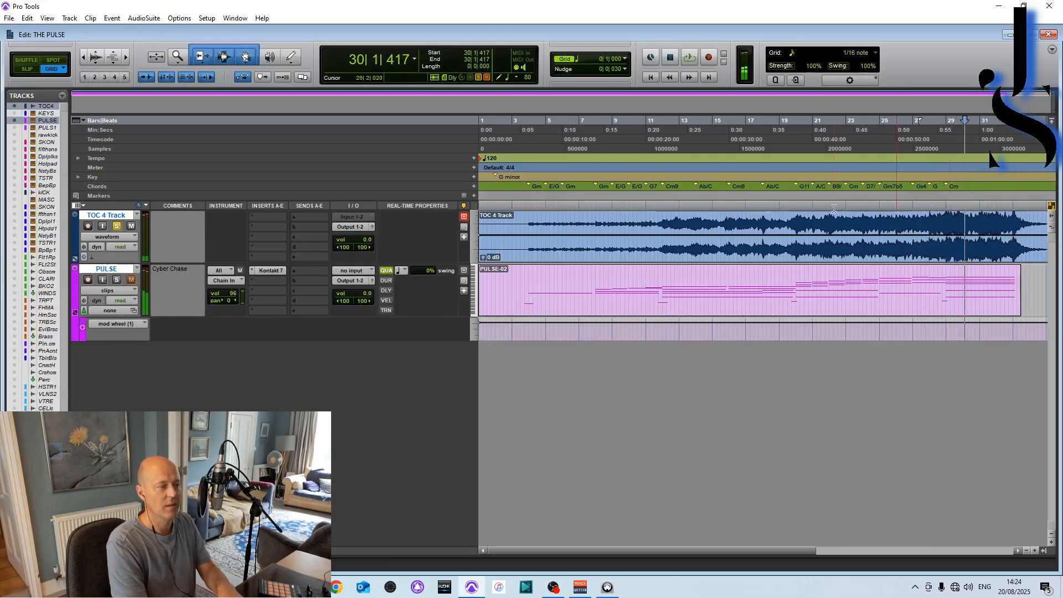
{"action": "left_click", "coordinate": [116, 226]}
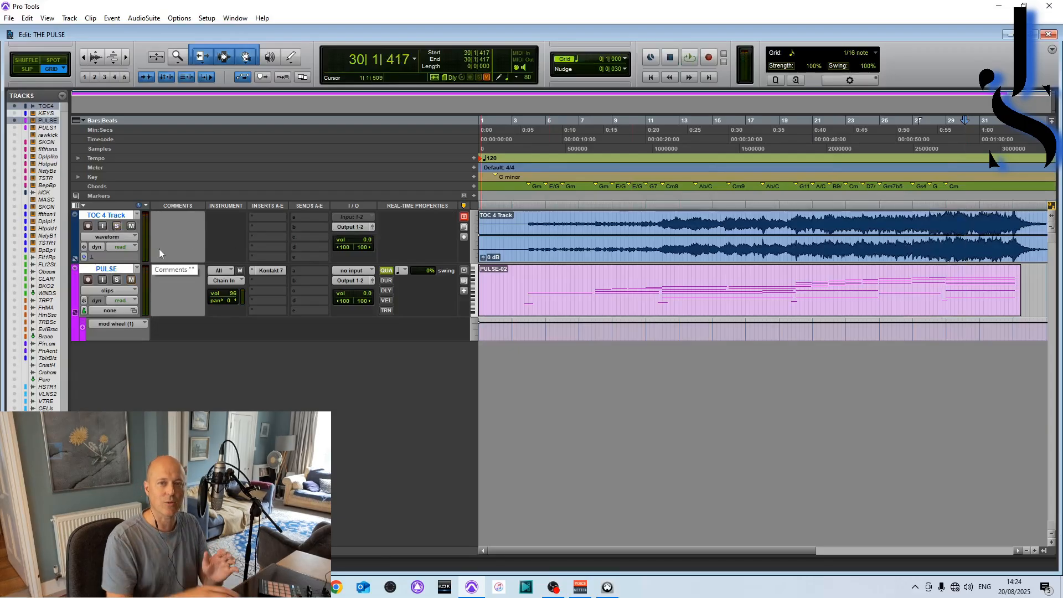
Select the PULSE-02 clip, solo the PULSE track, and play it with its Kontakt 7 instrument open
{"action": "left_click", "coordinate": [658, 312]}
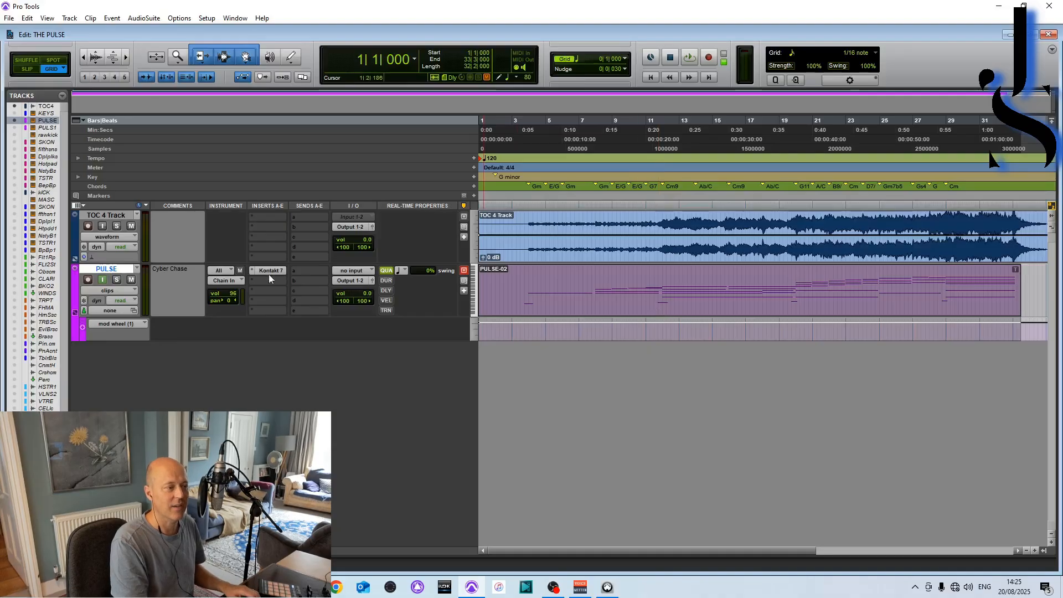
{"action": "left_click", "coordinate": [116, 280]}
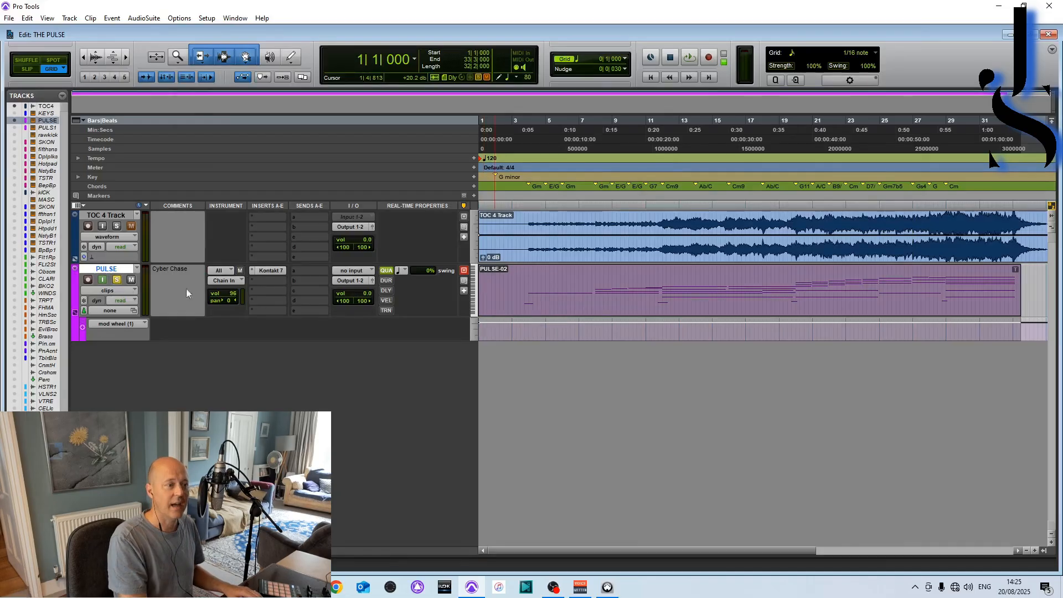
{"action": "left_click", "coordinate": [275, 271]}
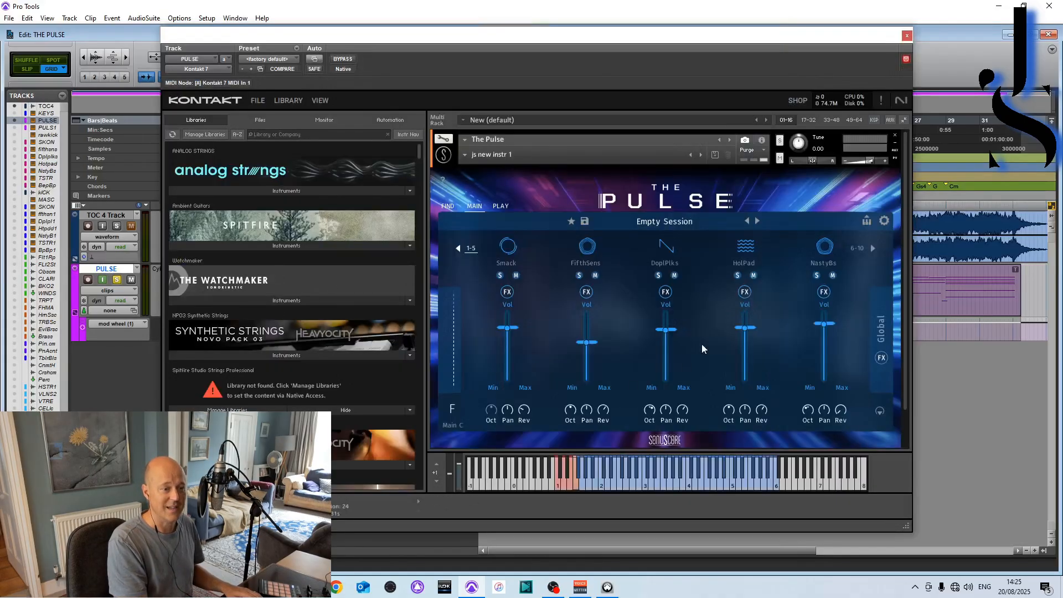
{"action": "key", "text": "space"}
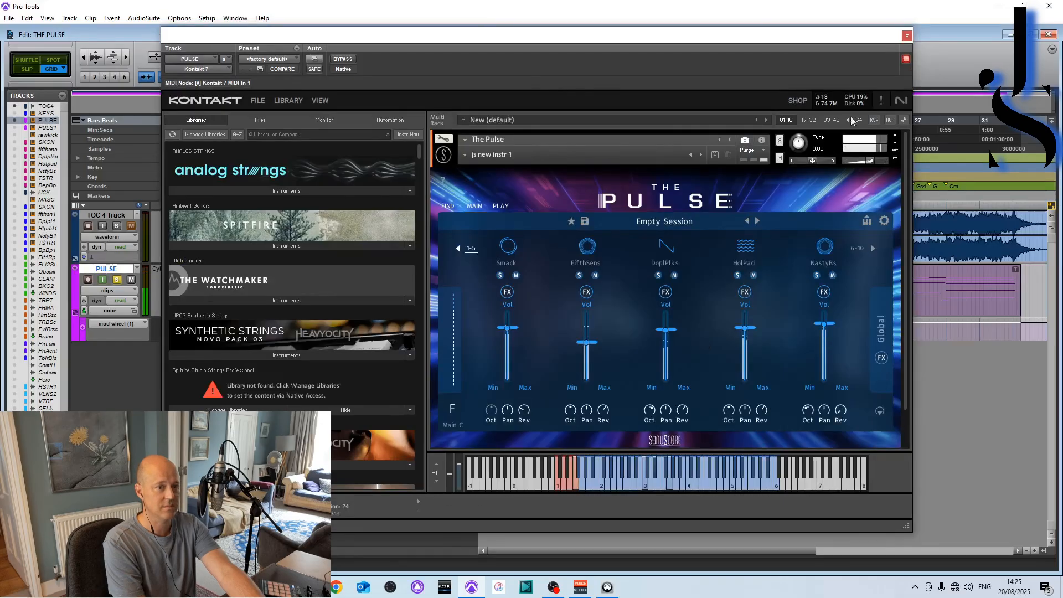
Close the Kontakt 7 window and play the soloed PULSE track from position 3|4|000
{"action": "left_click", "coordinate": [906, 36]}
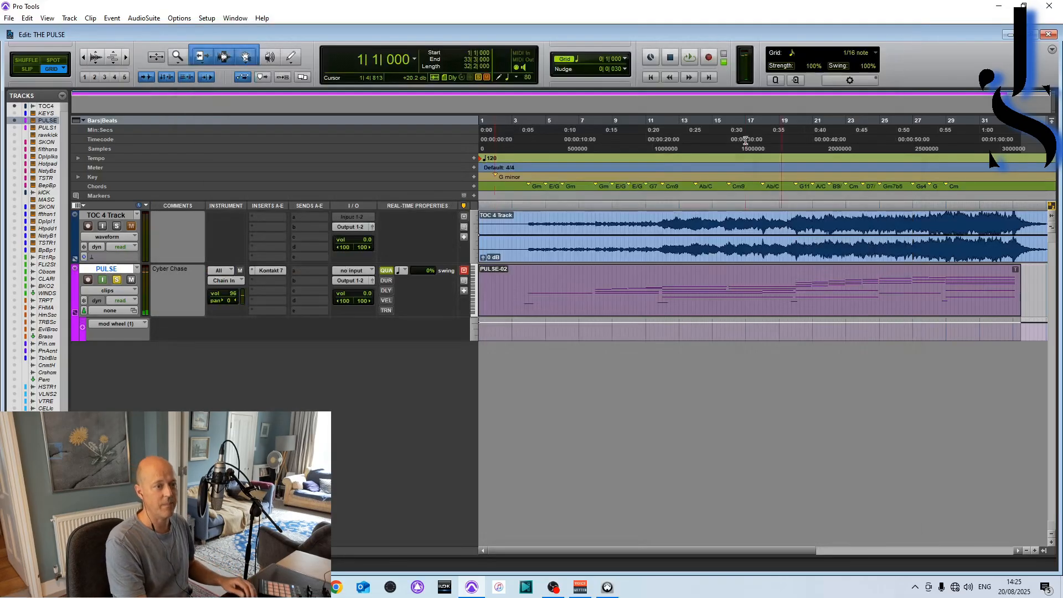
{"action": "left_click", "coordinate": [525, 207]}
{"action": "key", "text": "space"}
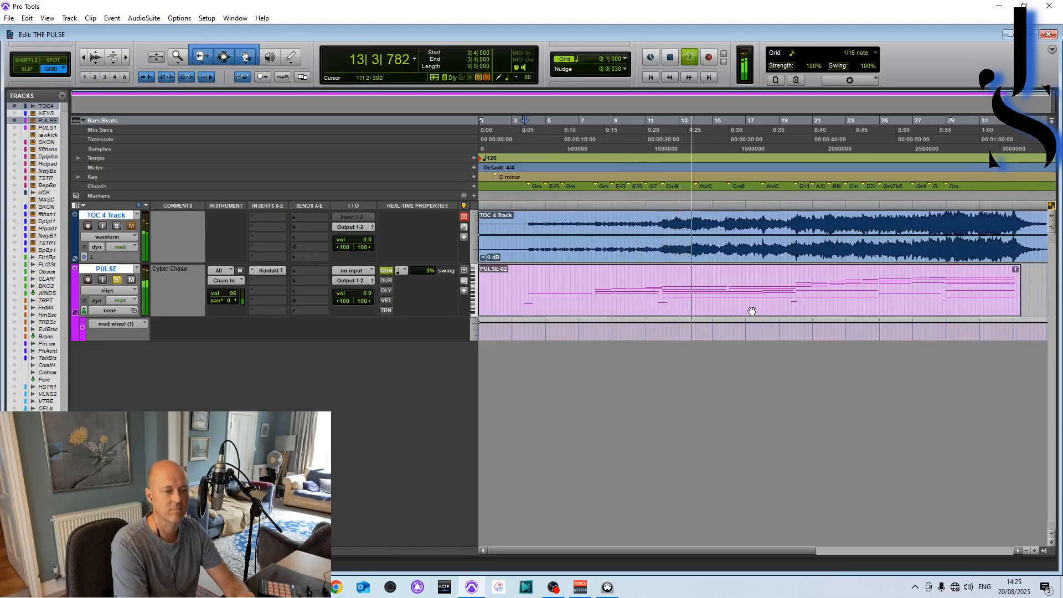
Stop playback, dismiss the backup error, and trigger the Main B variation in the PULSE track's Kontakt 7 instrument
{"action": "key", "text": "space"}
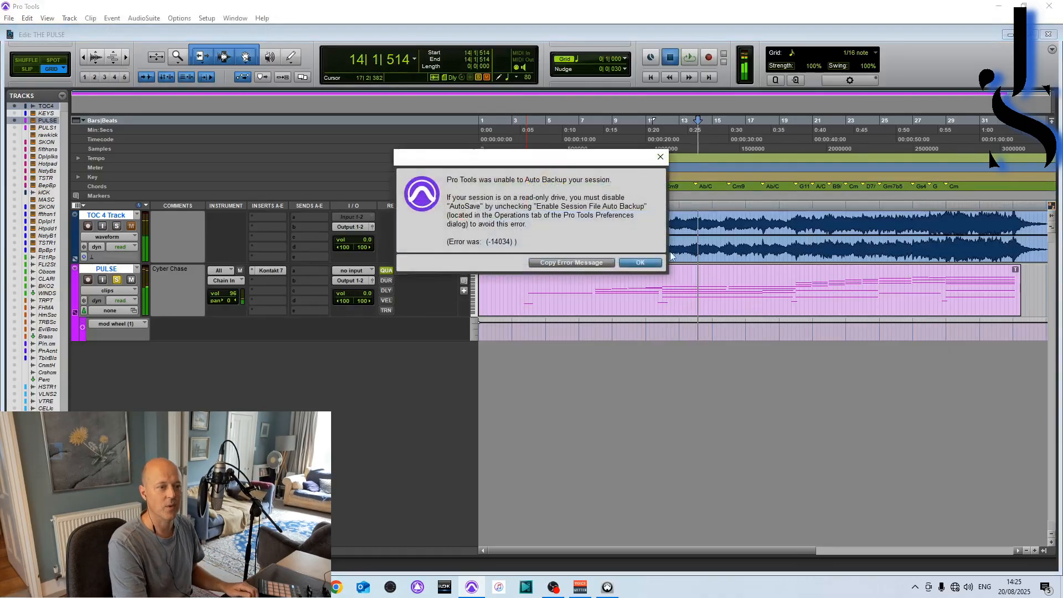
{"action": "left_click", "coordinate": [641, 263]}
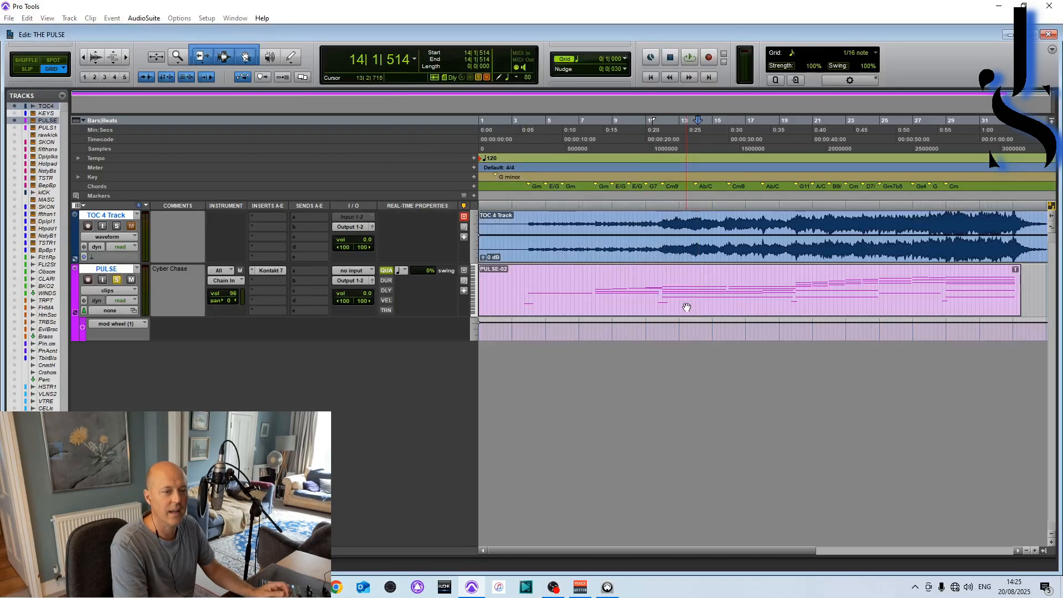
{"action": "left_click", "coordinate": [274, 273]}
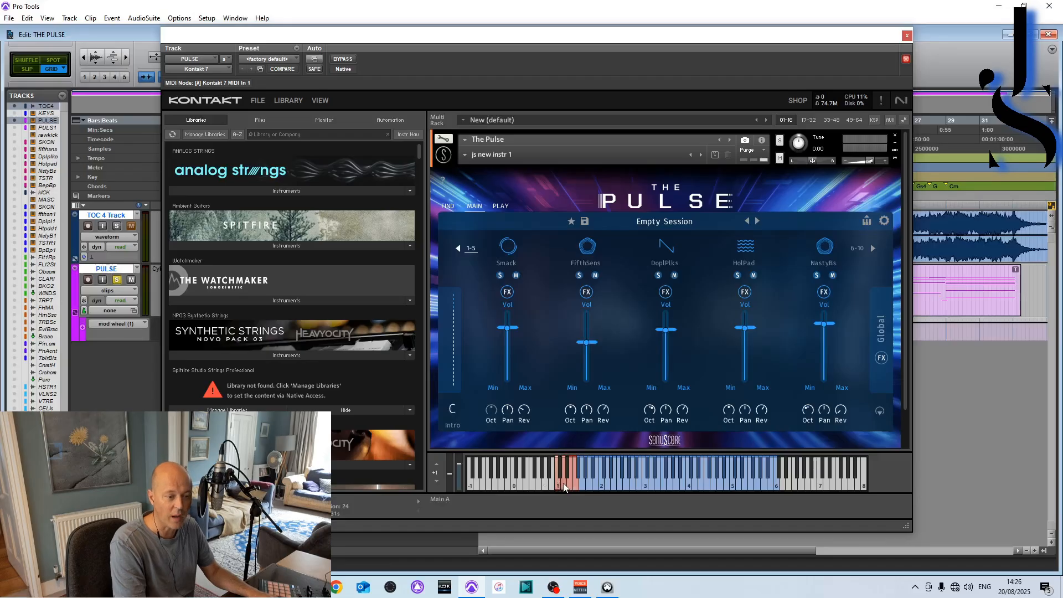
{"action": "left_click", "coordinate": [572, 487]}
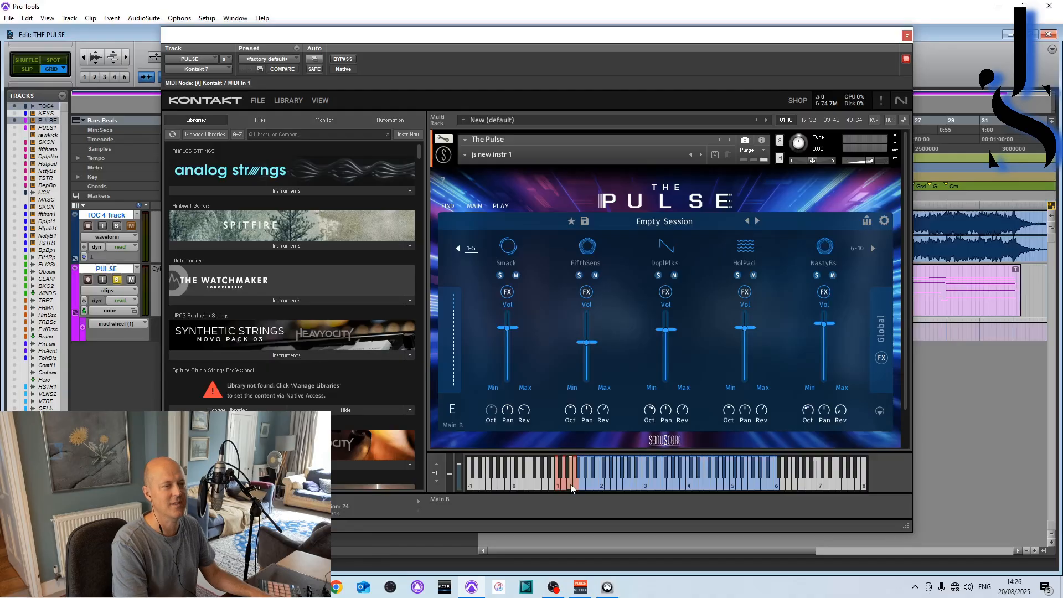
{"action": "left_click", "coordinate": [907, 35]}
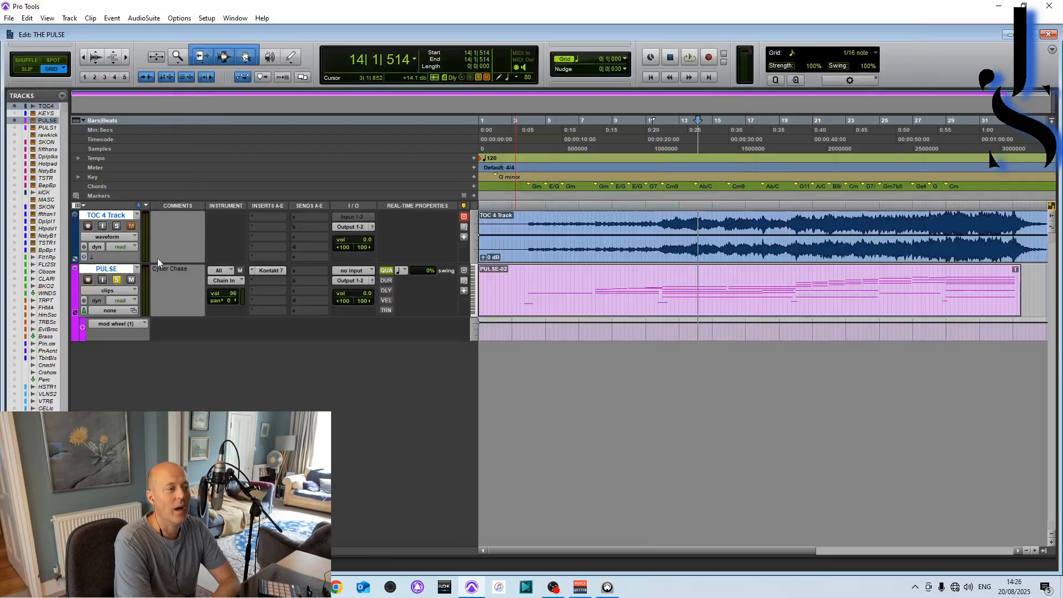
Solo TOC 4 Track alongside PULSE and play both tracks from position 11|4|000
{"action": "left_click", "coordinate": [116, 225]}
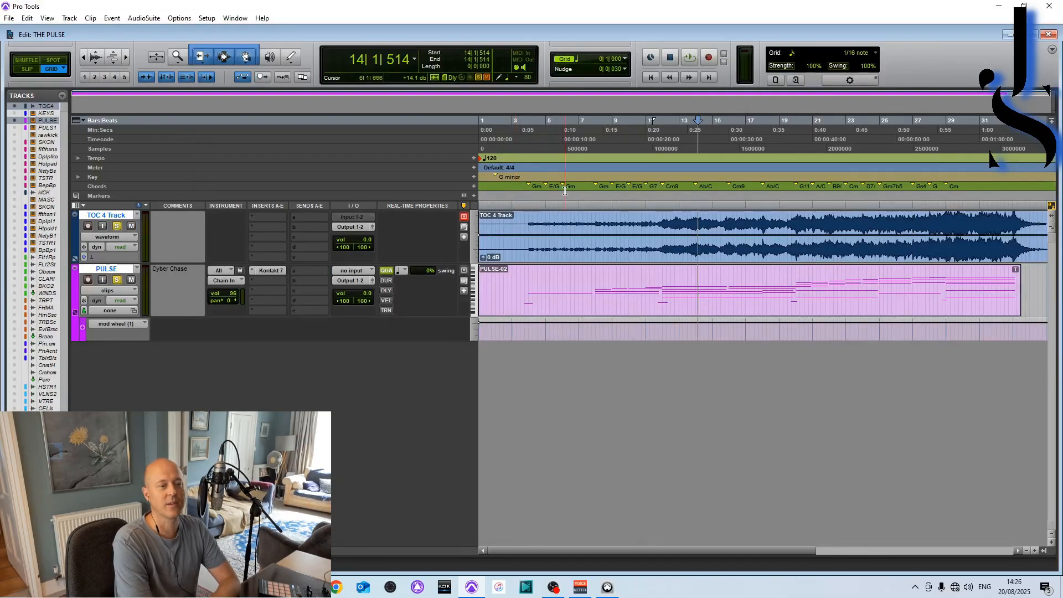
{"action": "left_click", "coordinate": [658, 204]}
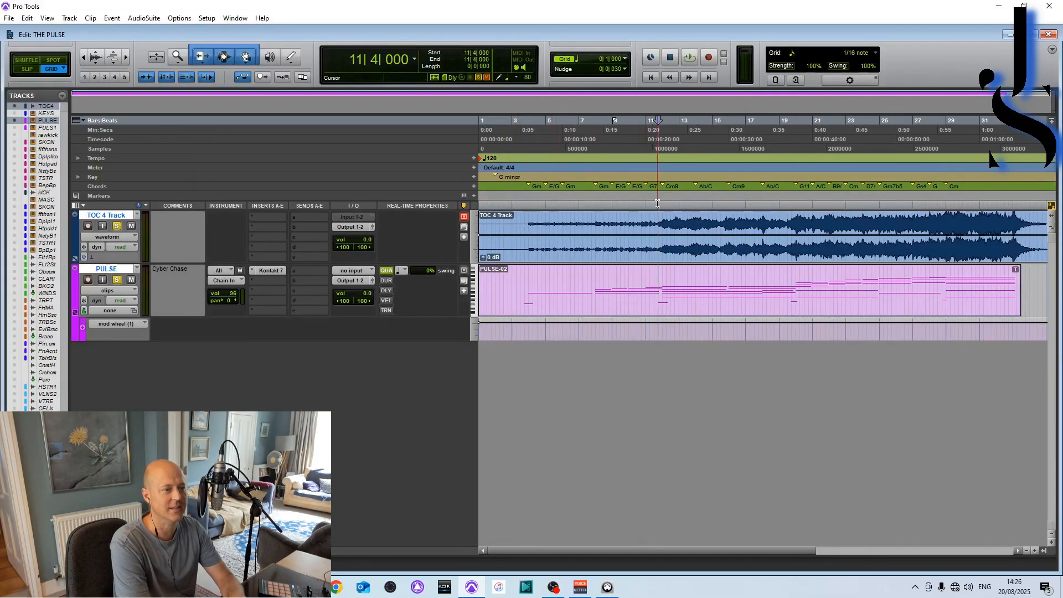
{"action": "key", "text": "space"}
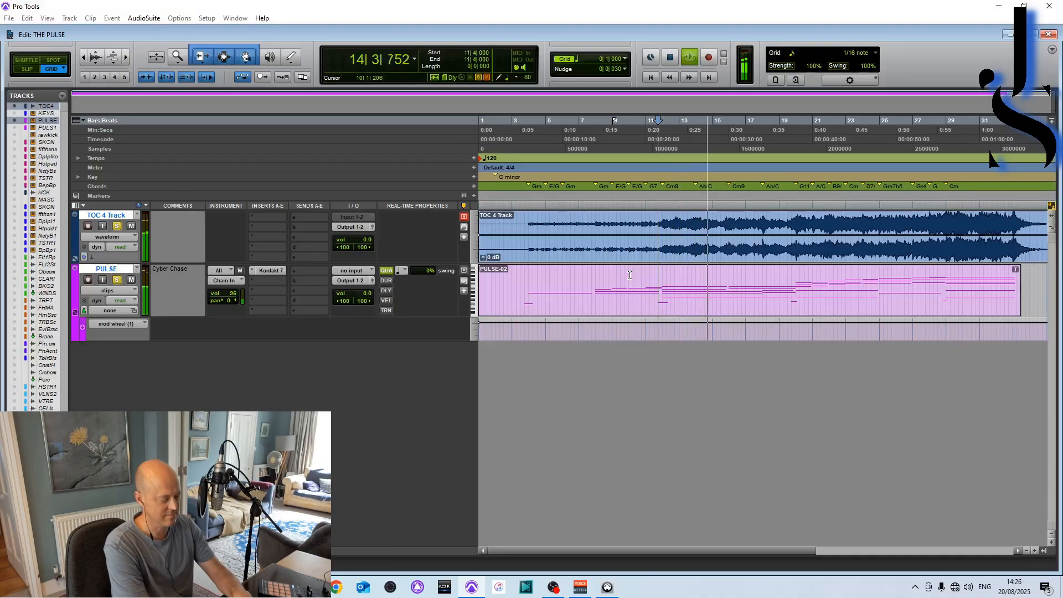
{"action": "key", "text": "space"}
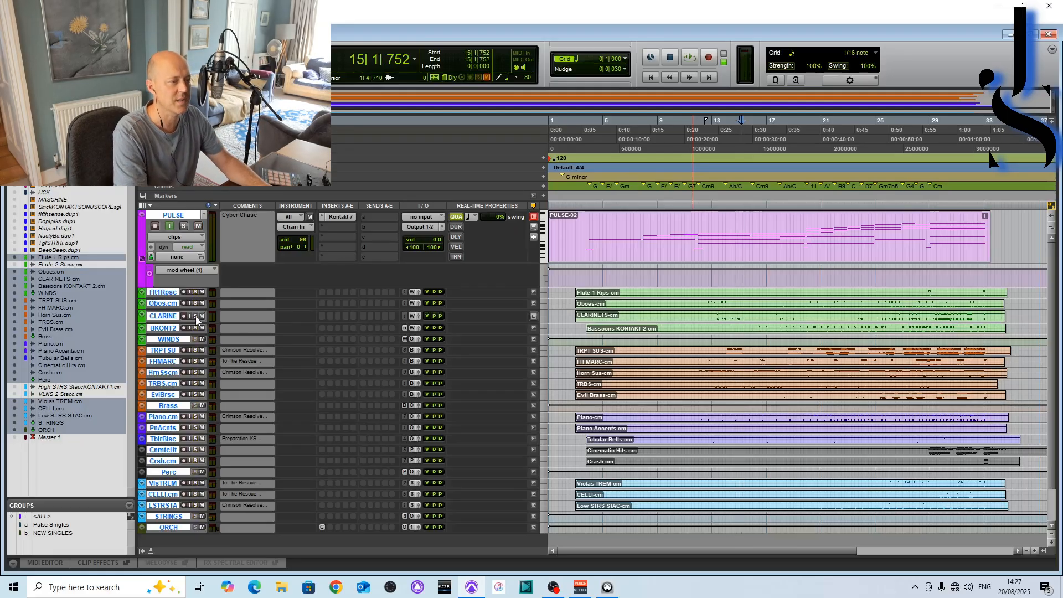
Hide the CLARINETS.cm track and make it inactive
{"action": "right_click", "coordinate": [169, 323]}
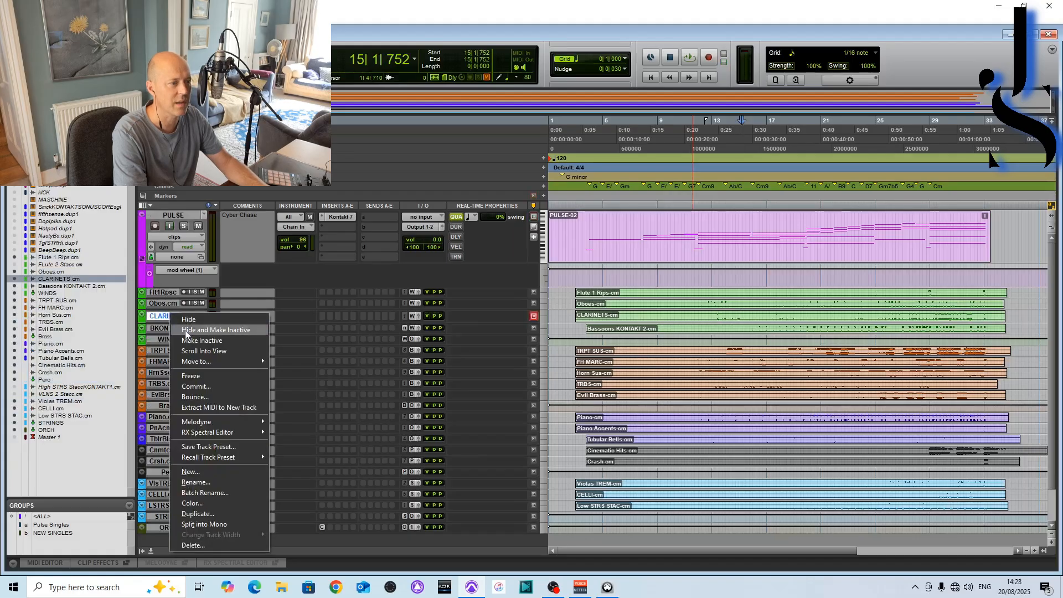
{"action": "left_click", "coordinate": [188, 330]}
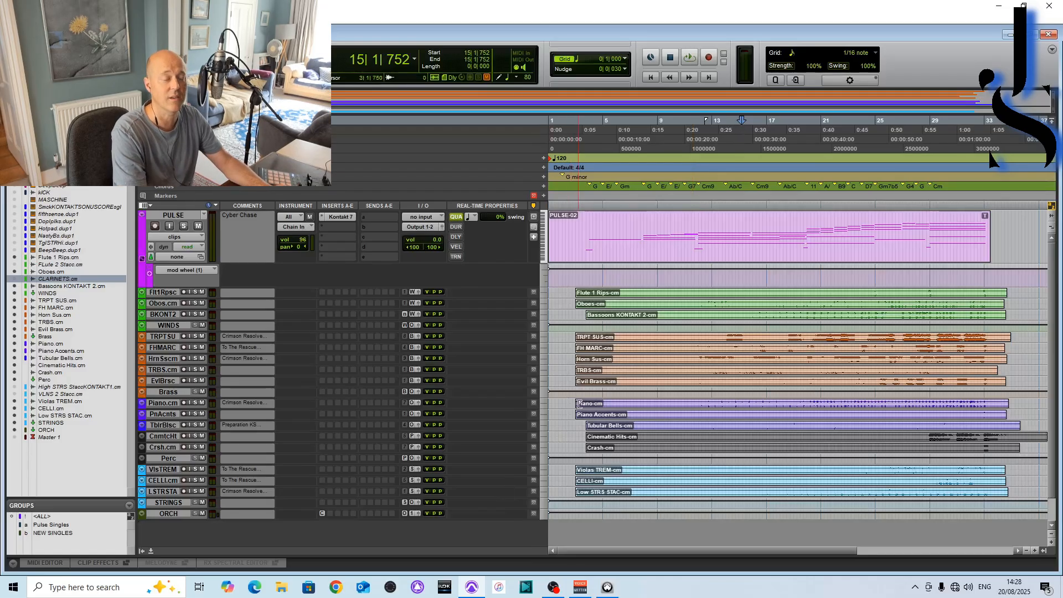
Solo the orchestral tracks and play them from position 11|4|000
{"action": "left_click", "coordinate": [706, 208]}
{"action": "left_click", "coordinate": [194, 293]}
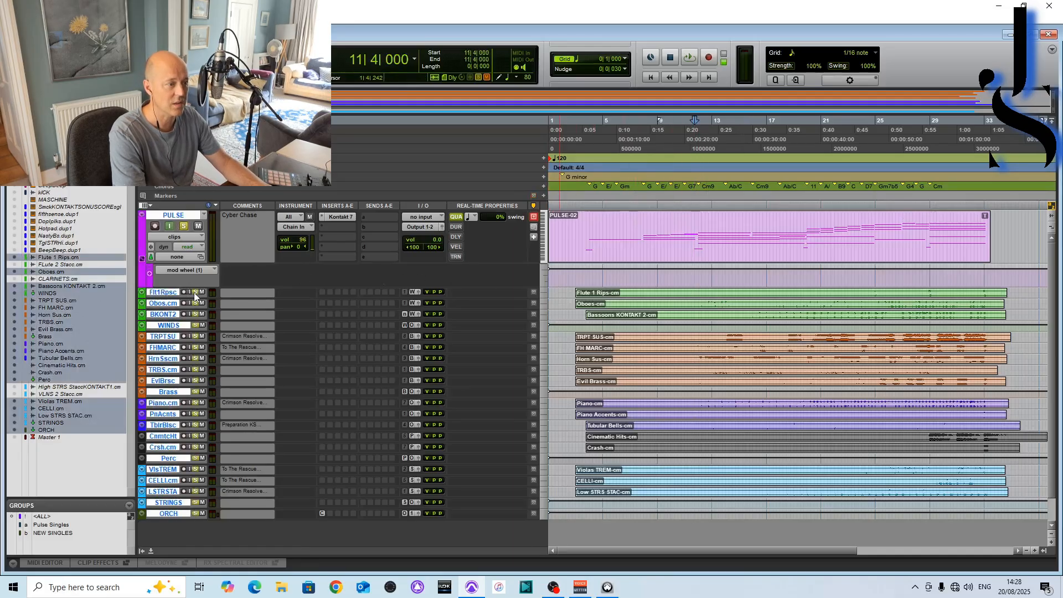
{"action": "key", "text": "space"}
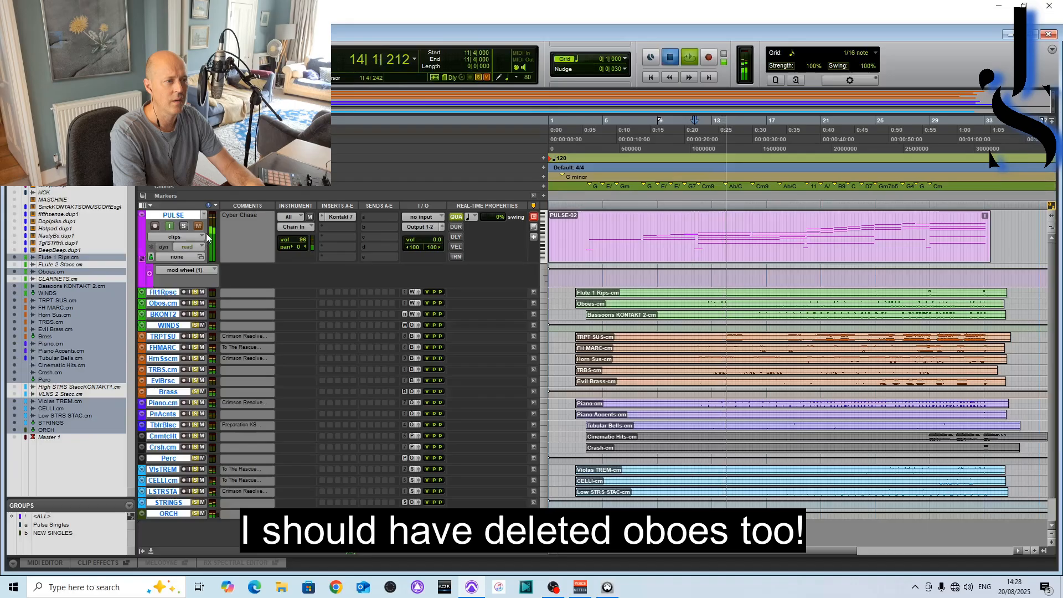
Play the soloed PULSE and orchestral tracks together from position 12|1|000, and stop playback
{"action": "left_click", "coordinate": [694, 209]}
{"action": "left_click", "coordinate": [697, 209]}
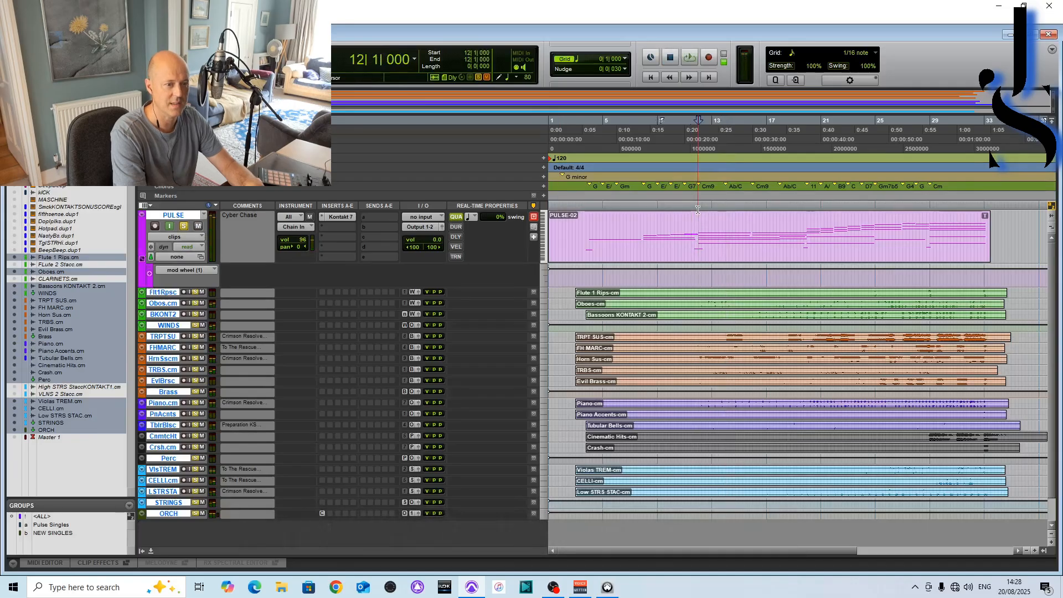
{"action": "key", "text": "space"}
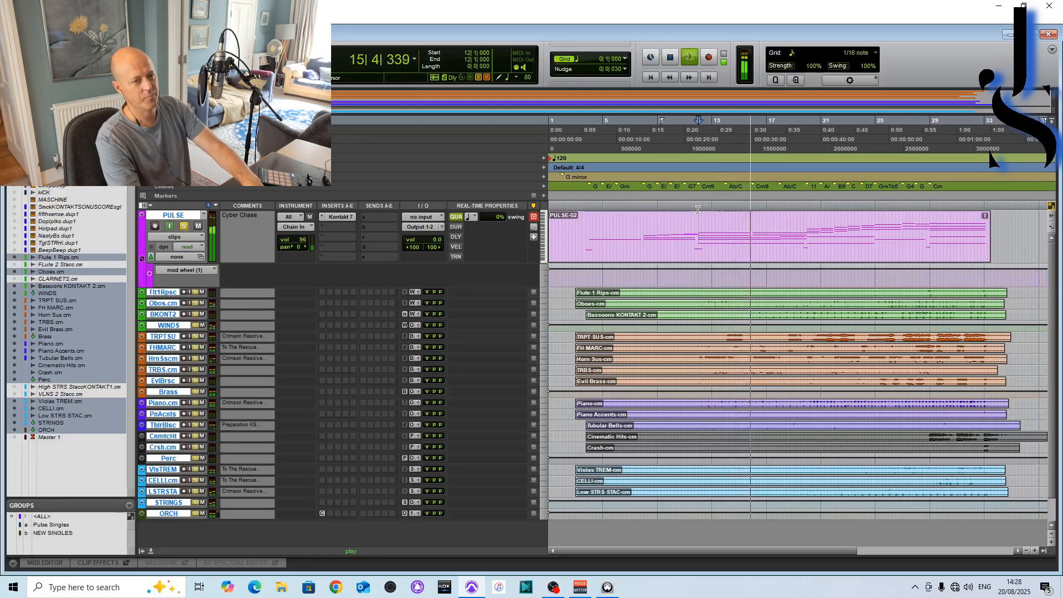
{"action": "key", "text": "space"}
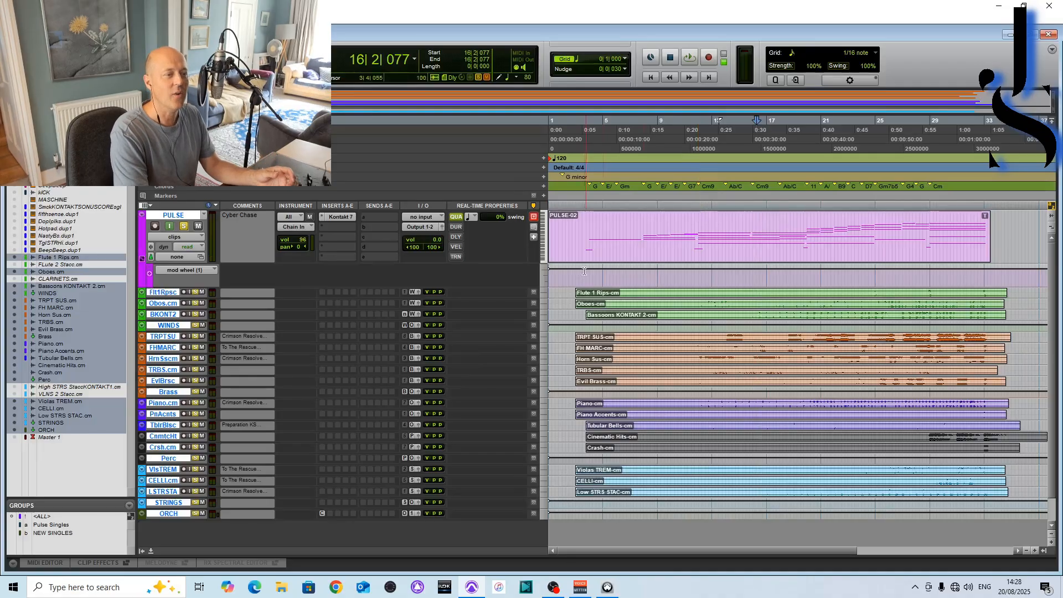
Select only the PULSE track and examine the layers of its Kontakt 7 instrument
{"action": "left_click", "coordinate": [169, 218]}
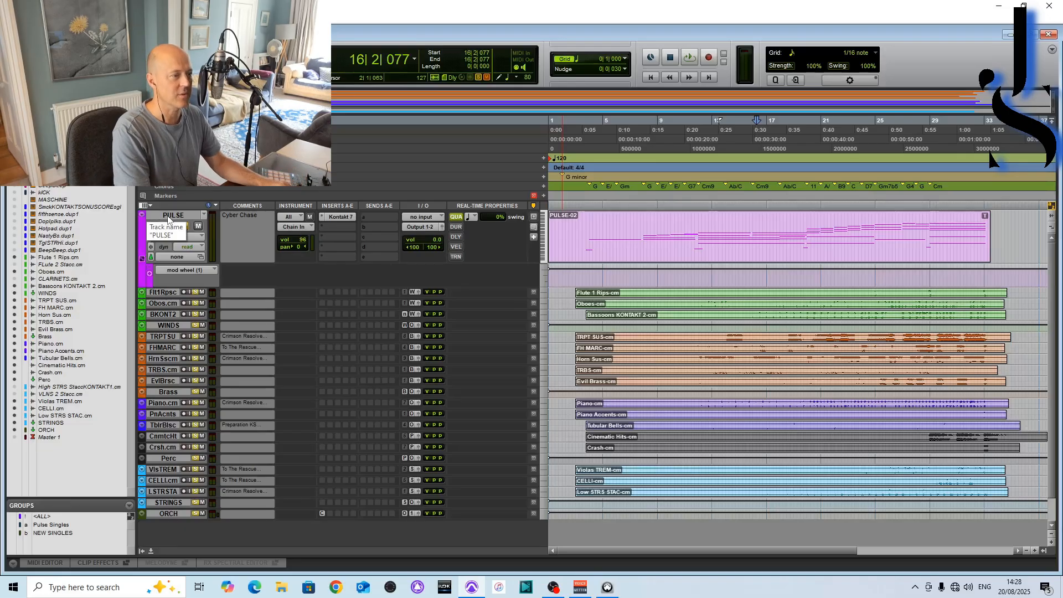
{"action": "left_click", "coordinate": [169, 217]}
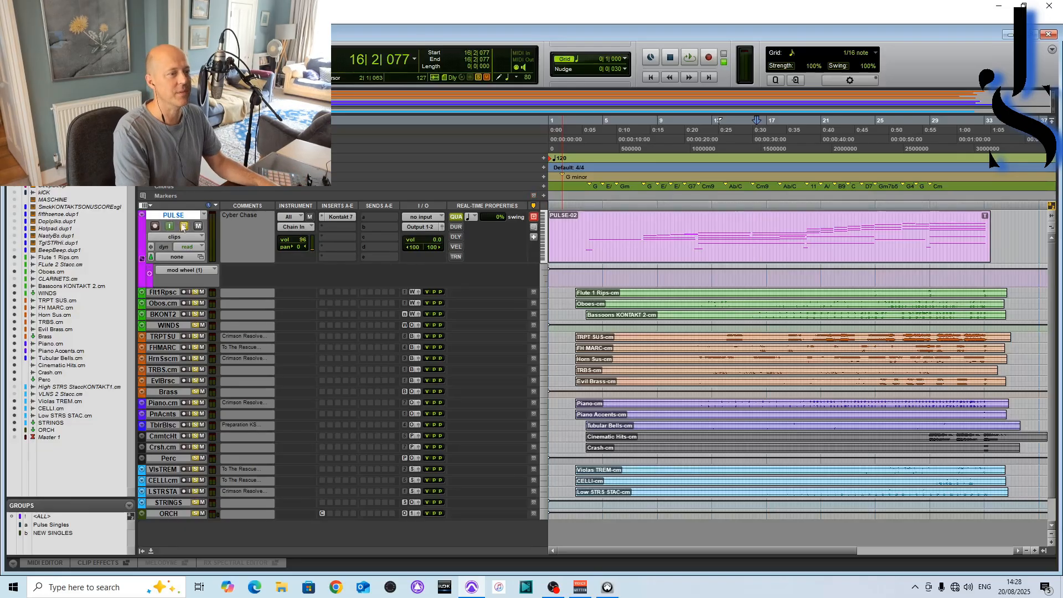
{"action": "left_click", "coordinate": [347, 219]}
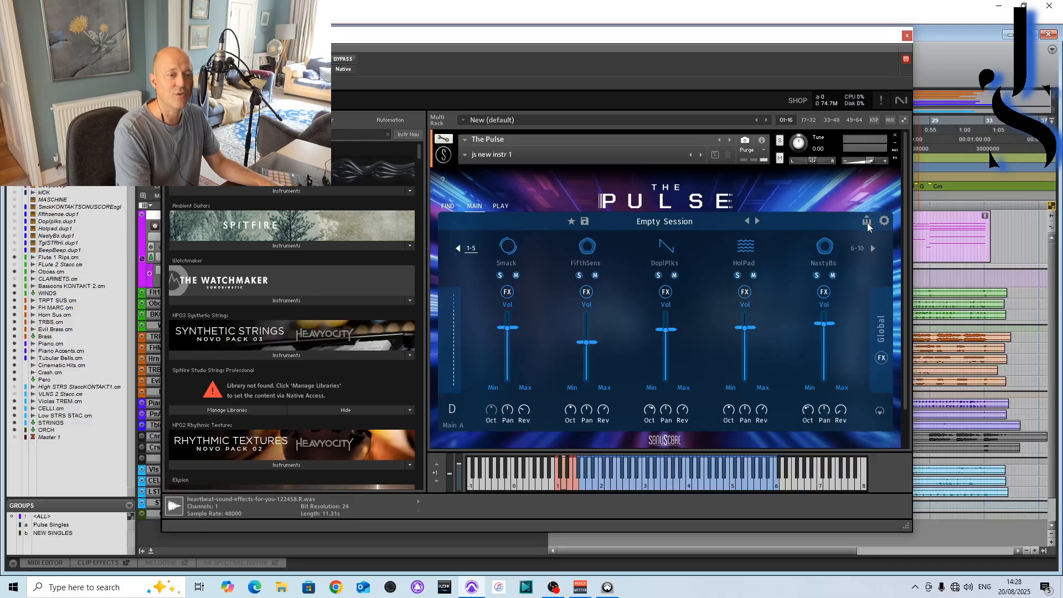
{"action": "left_click", "coordinate": [906, 37]}
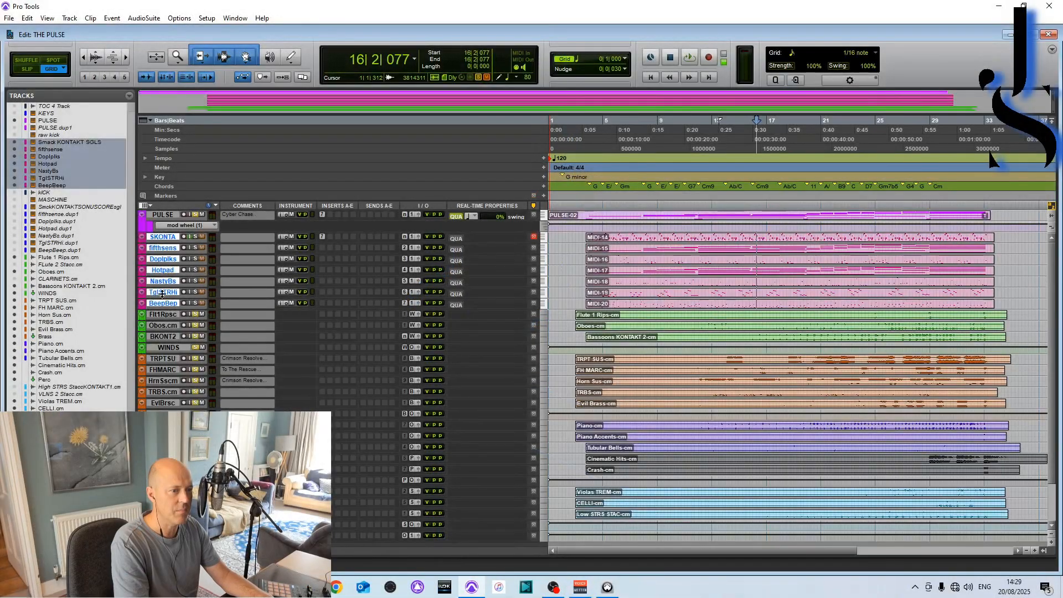
Increase the height of the selected single-instrument tracks, and hide the PULSE track and make it inactive
{"action": "left_click_drag", "start_coordinate": [162, 294], "coordinate": [156, 319]}
{"action": "scroll", "coordinate": [607, 423], "scroll_direction": "up", "scroll_amount": 3}
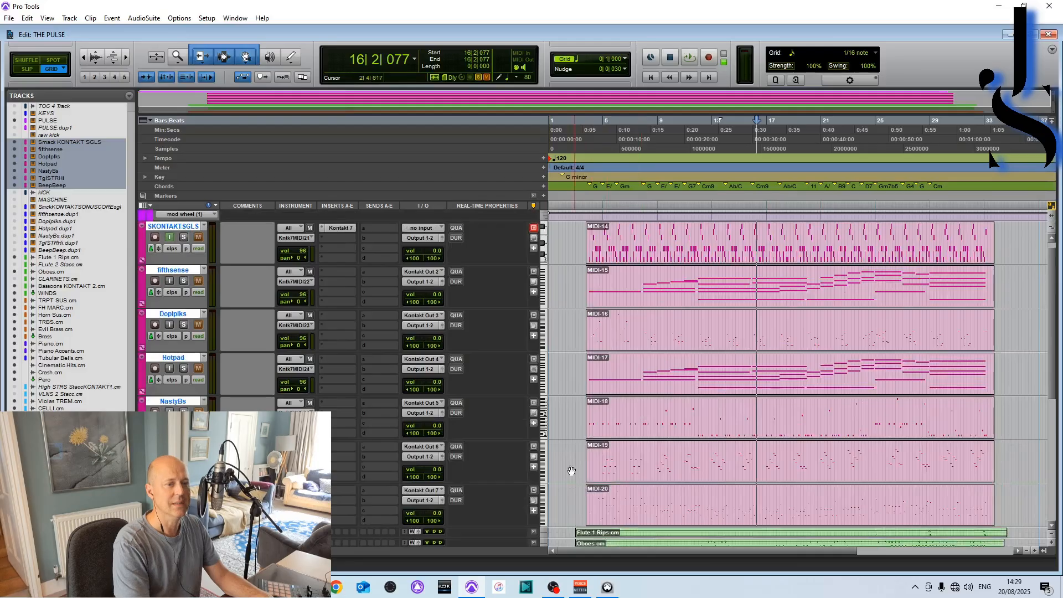
{"action": "scroll", "coordinate": [416, 331], "scroll_direction": "up", "scroll_amount": 1}
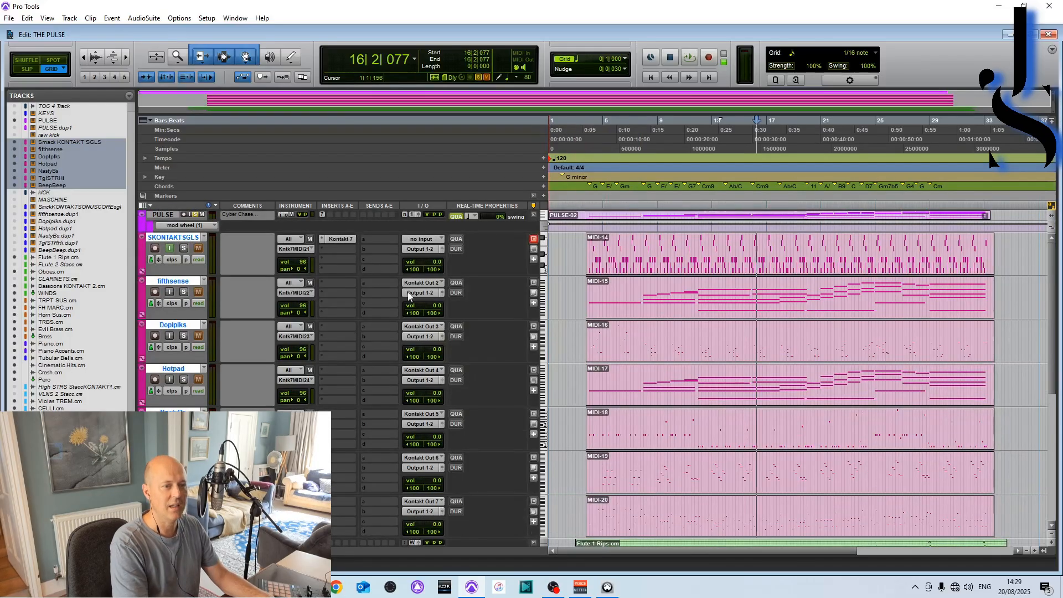
{"action": "right_click", "coordinate": [165, 214]}
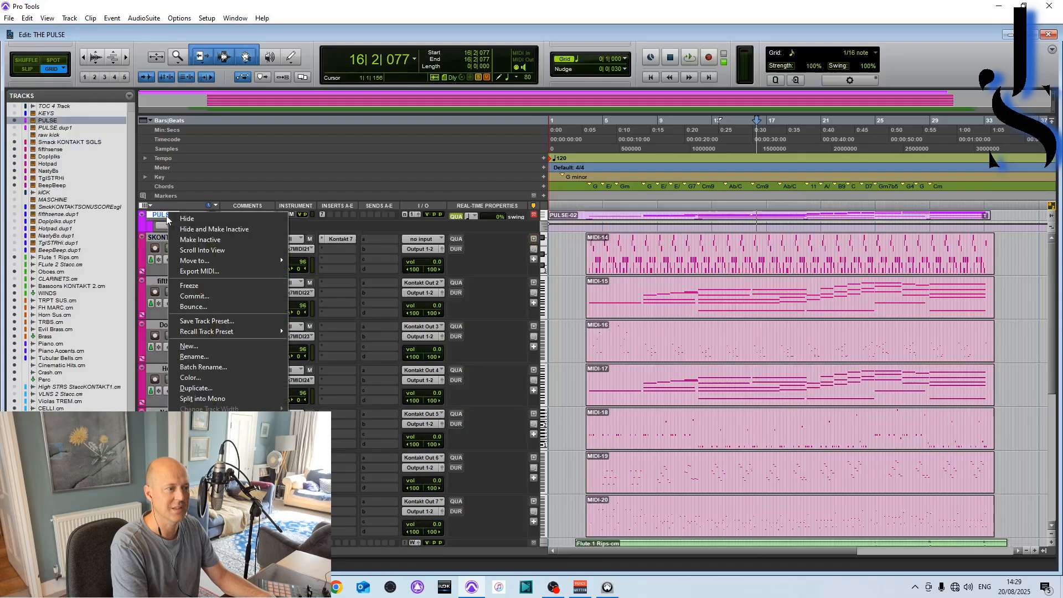
{"action": "left_click", "coordinate": [185, 228]}
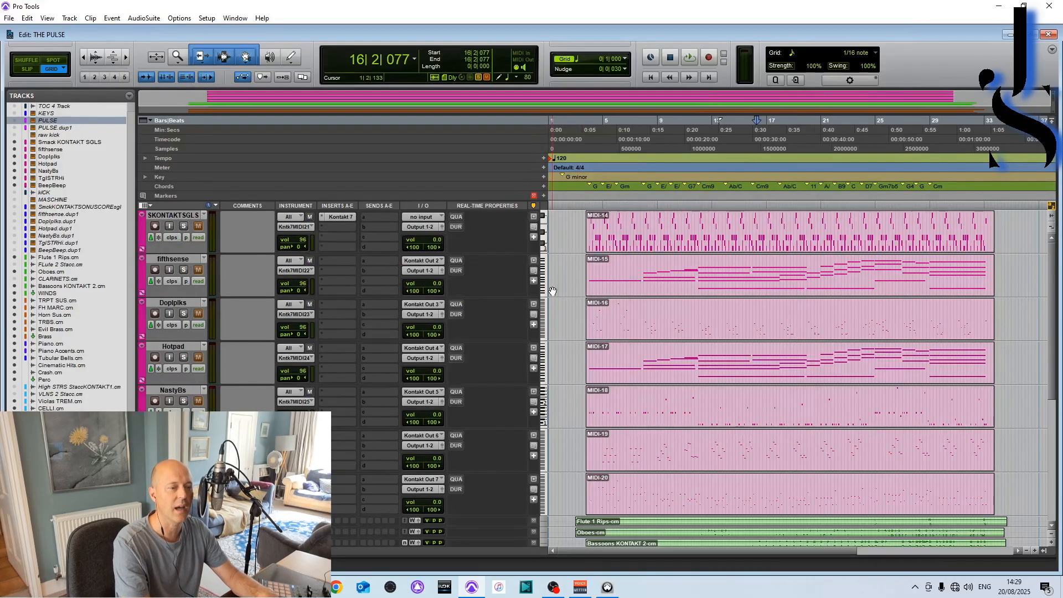
In the SKONTAKTSGLS track's Kontakt 7, search the libraries for "the pulse" and list that library's instruments
{"action": "left_click", "coordinate": [337, 217]}
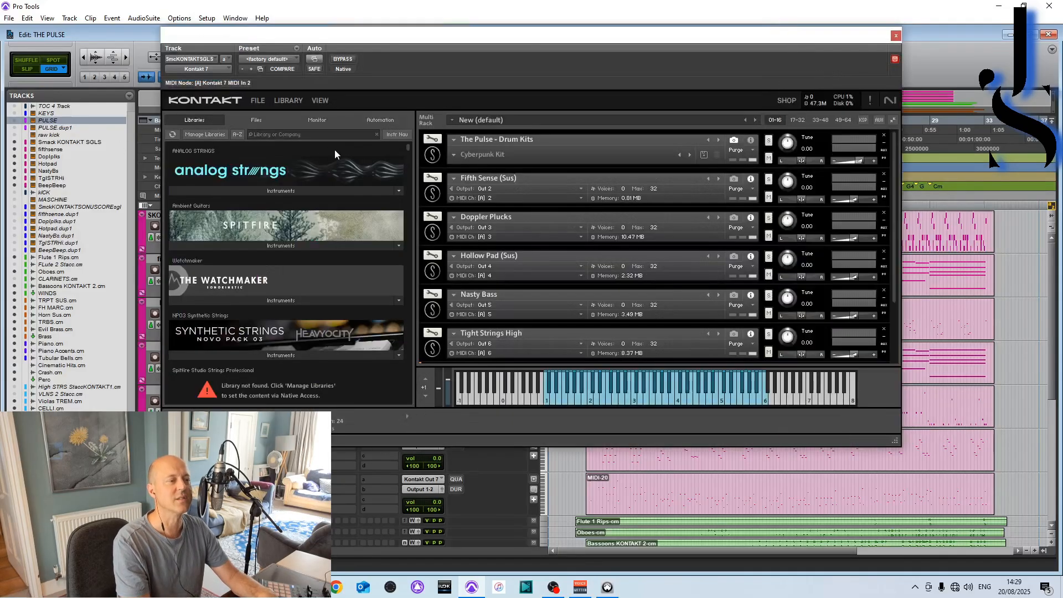
{"action": "left_click", "coordinate": [331, 136]}
{"action": "type", "text": "the pulse"}
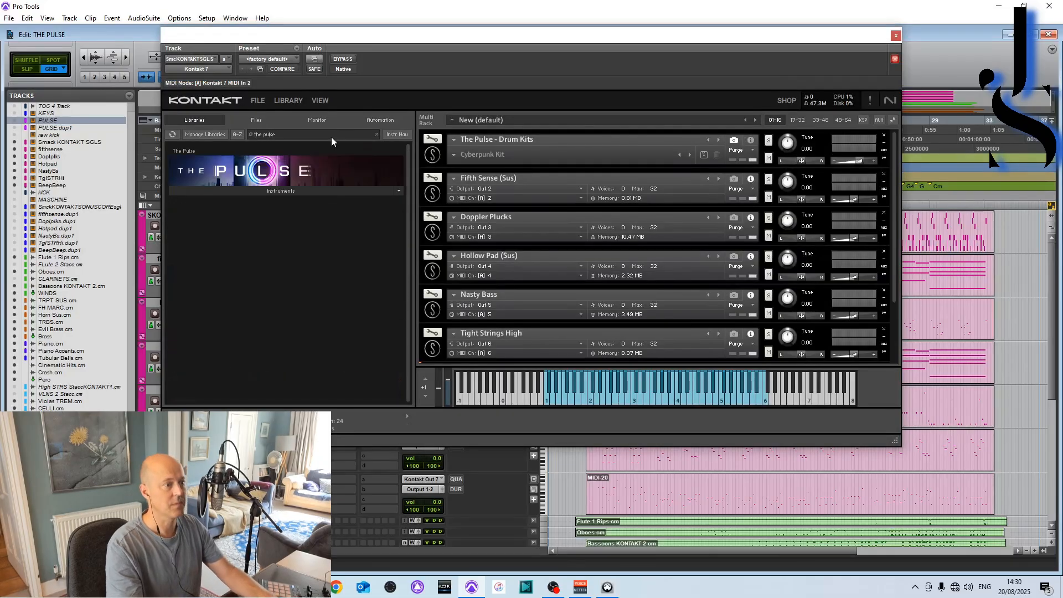
{"action": "left_click", "coordinate": [278, 192]}
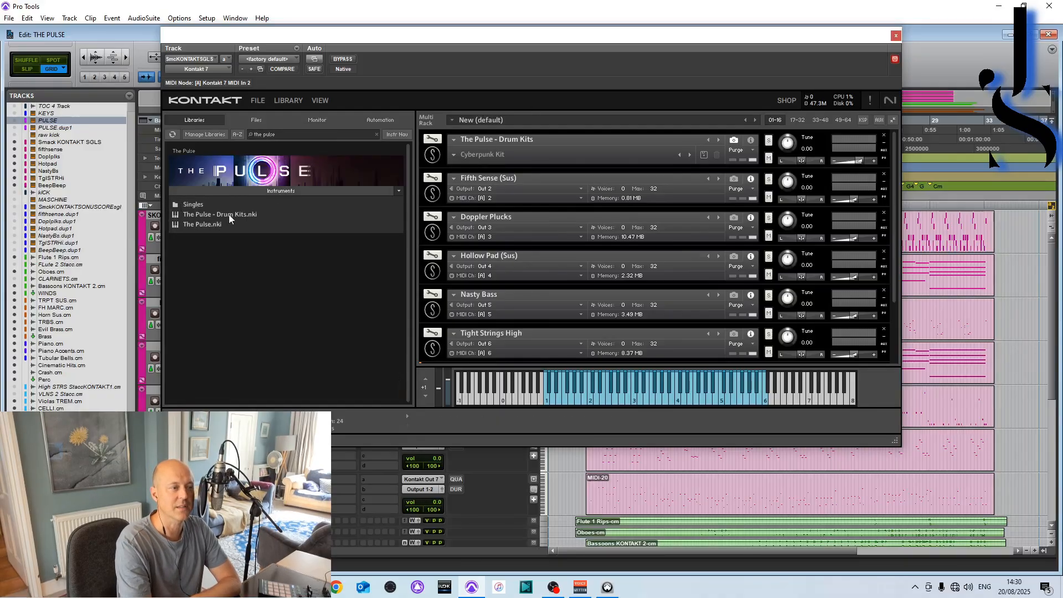
Open The Pulse - Drum Kits and examine the C3 RawKick pad's sound browser and edit controls
{"action": "left_click", "coordinate": [433, 154]}
{"action": "scroll", "coordinate": [649, 259], "scroll_direction": "down", "scroll_amount": 1}
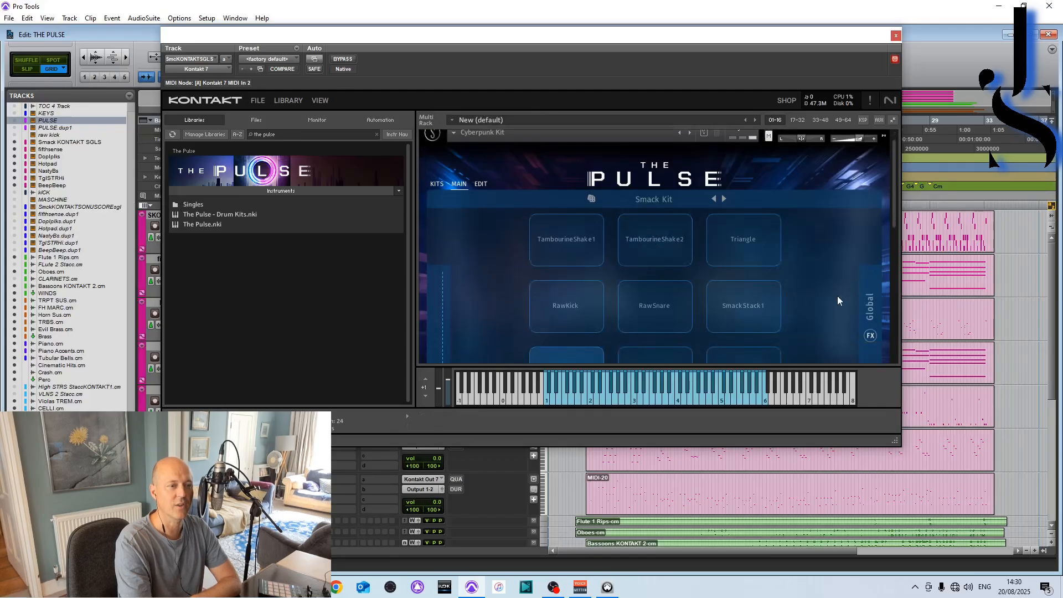
{"action": "scroll", "coordinate": [837, 296], "scroll_direction": "down", "scroll_amount": 1}
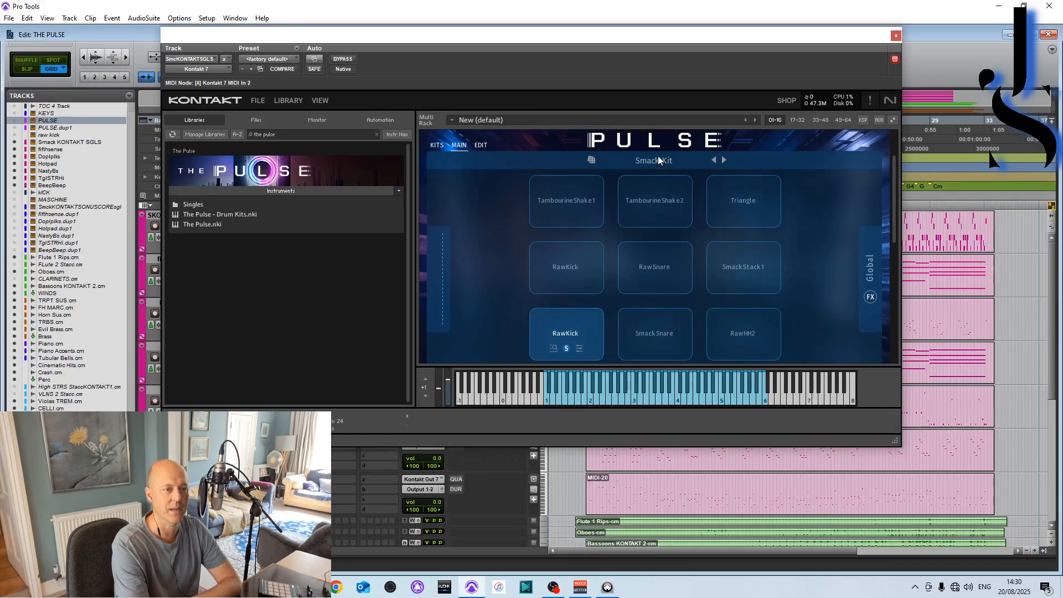
{"action": "left_click", "coordinate": [555, 347]}
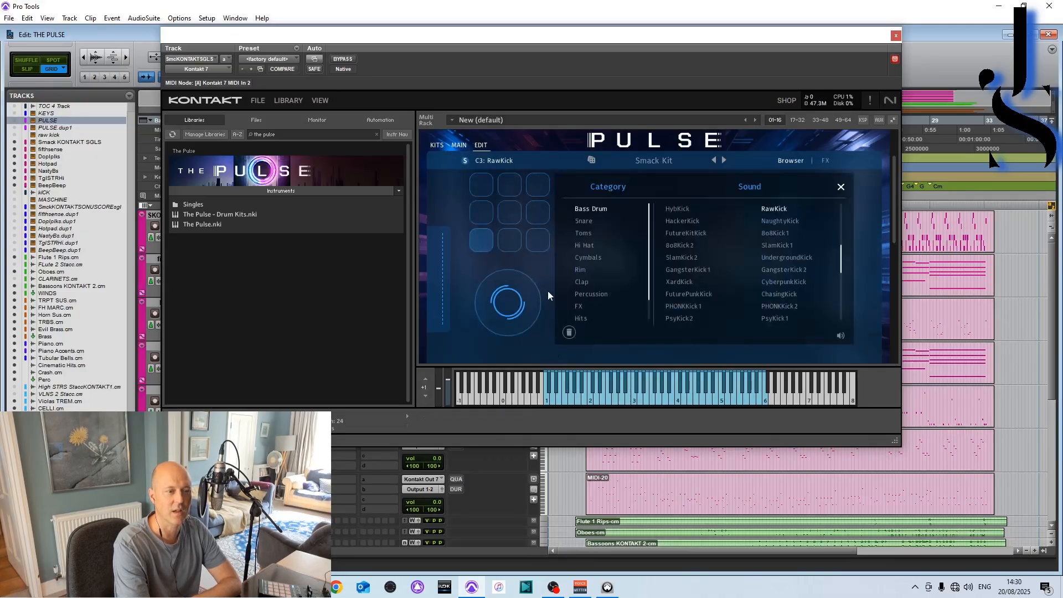
{"action": "left_click", "coordinate": [841, 188]}
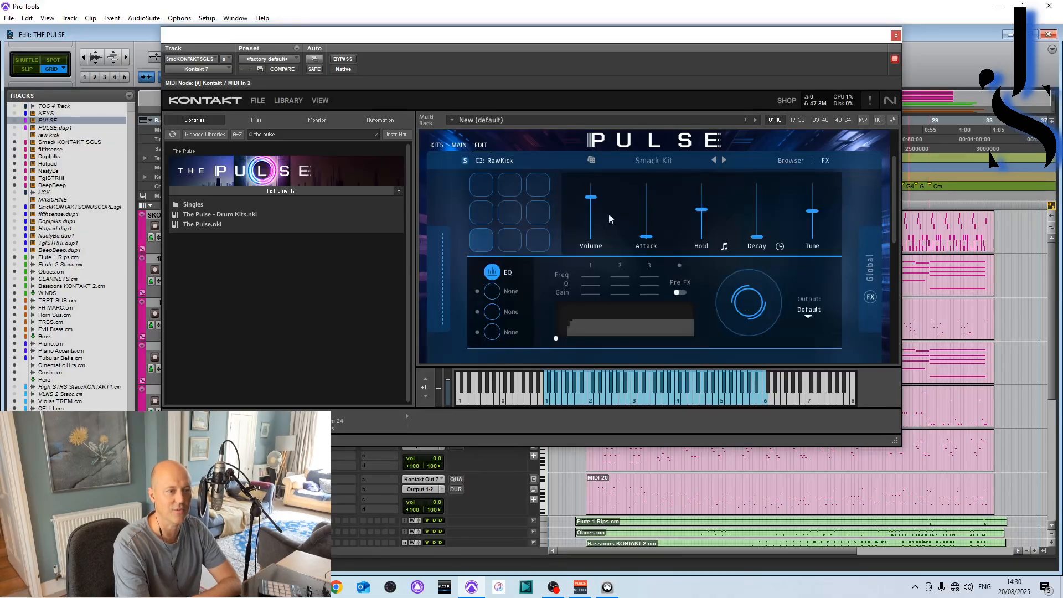
{"action": "scroll", "coordinate": [730, 254], "scroll_direction": "up", "scroll_amount": 1}
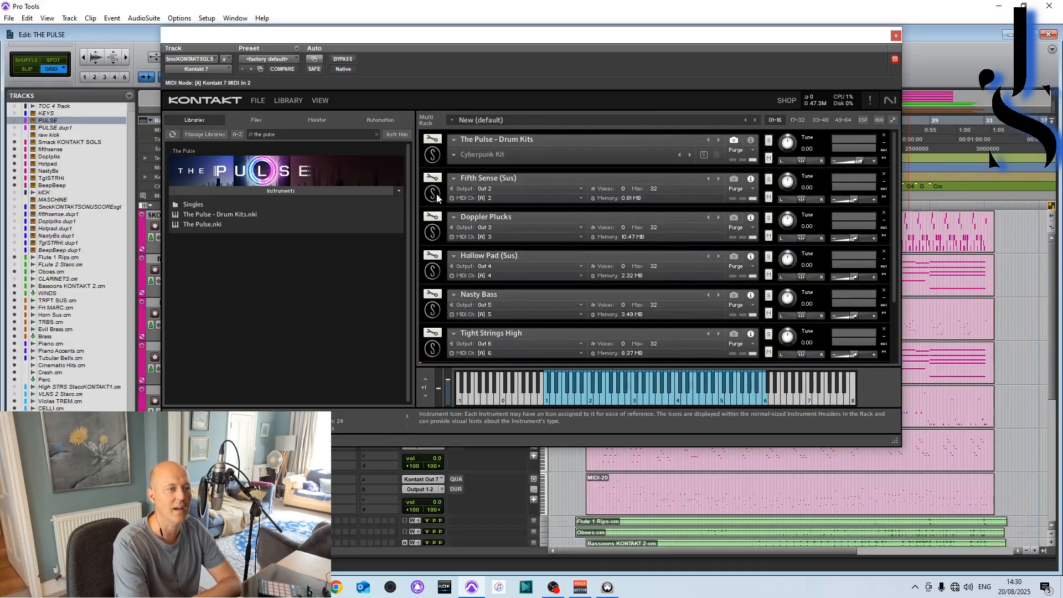
Expand and collapse the Fifth Sense (Sus) and Doppler Plucks instruments in the rack to view their interfaces
{"action": "left_click", "coordinate": [434, 192]}
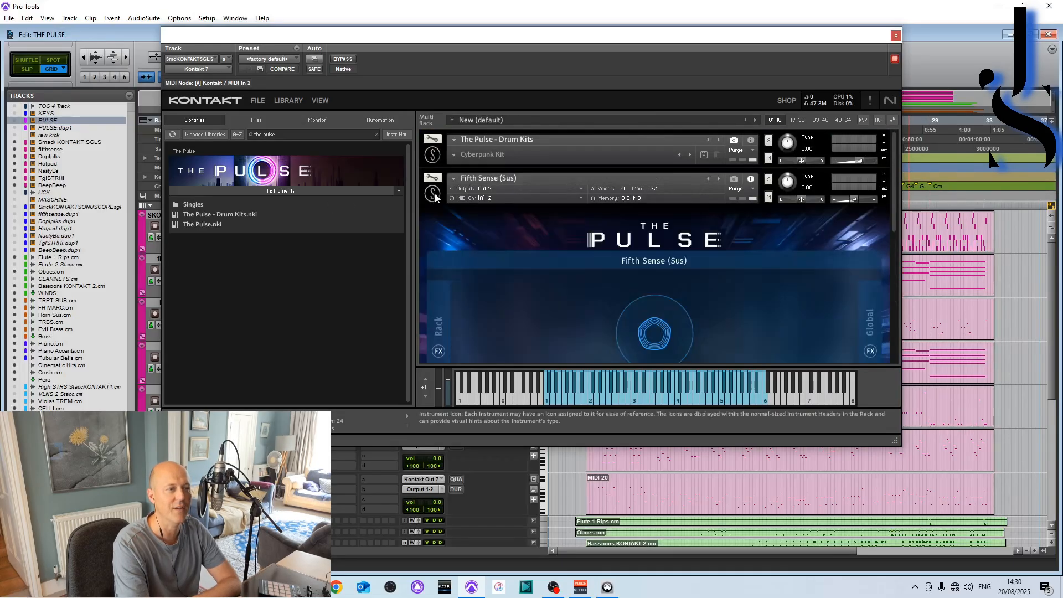
{"action": "left_click", "coordinate": [438, 194]}
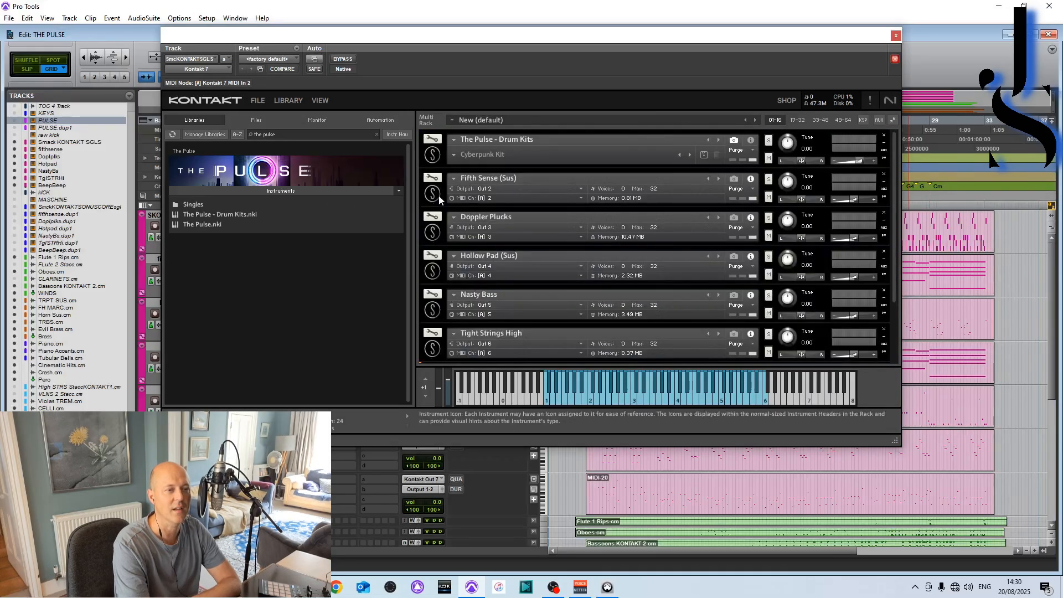
{"action": "left_click", "coordinate": [434, 232]}
{"action": "left_click", "coordinate": [434, 232]}
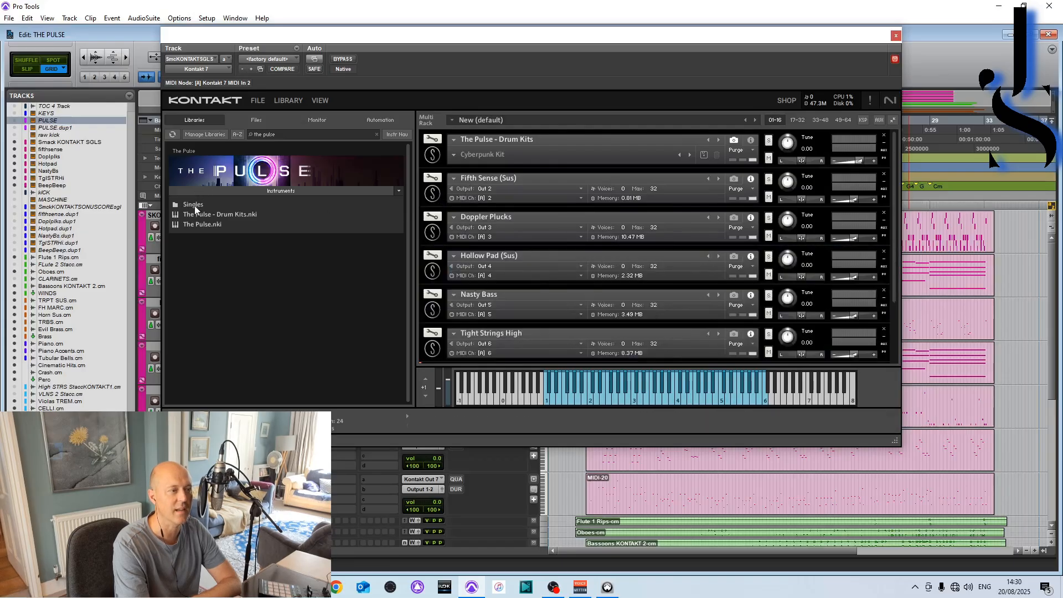
Browse The Pulse's Singles folder through 02 Plucks to the 03 Dirty presets, and close the Kontakt window
{"action": "double_click", "coordinate": [193, 204]}
{"action": "double_click", "coordinate": [196, 224]}
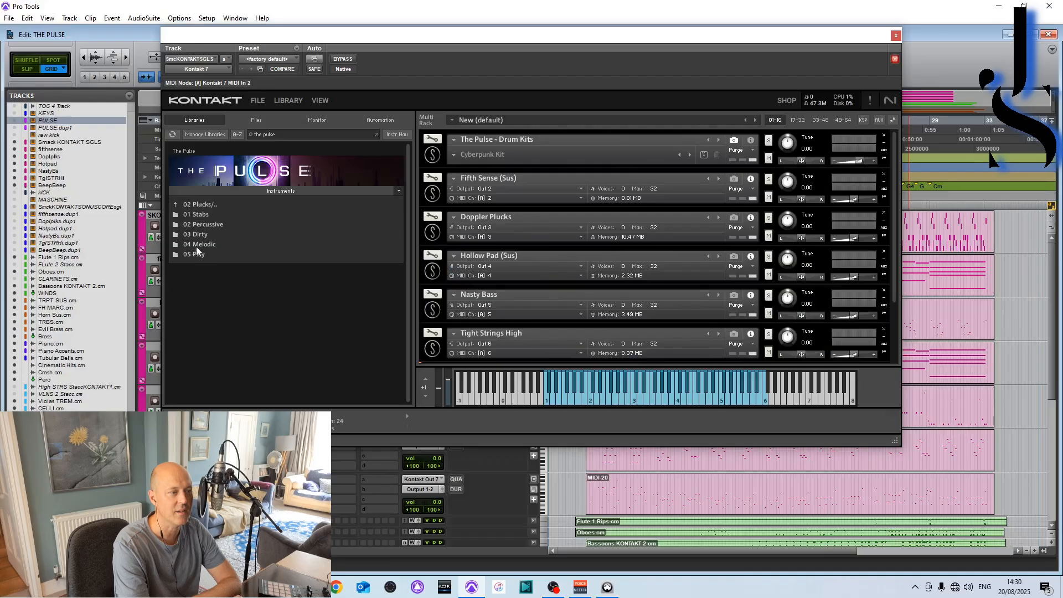
{"action": "double_click", "coordinate": [204, 231]}
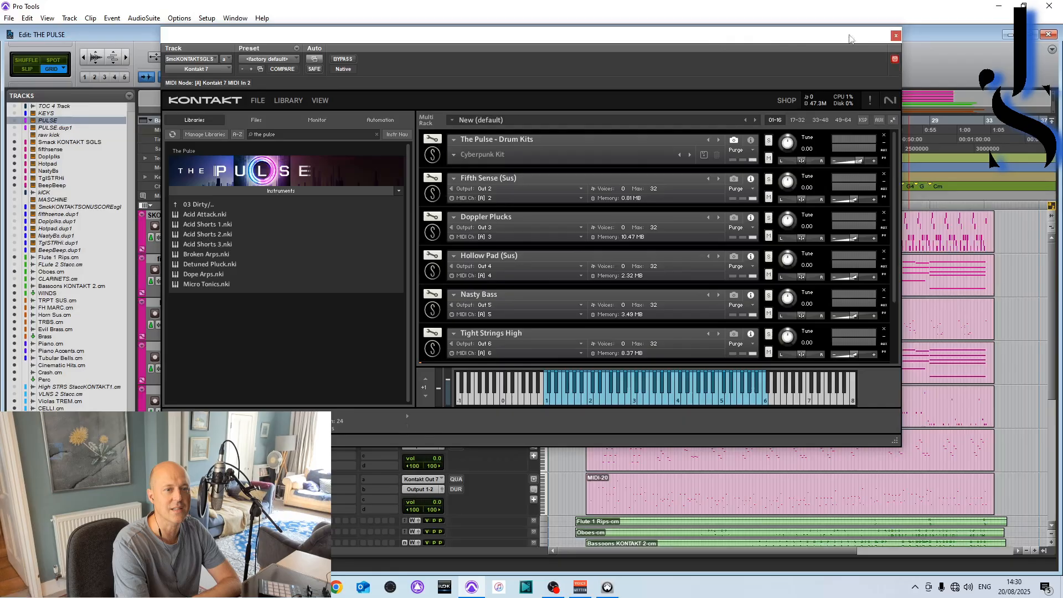
{"action": "left_click", "coordinate": [896, 36]}
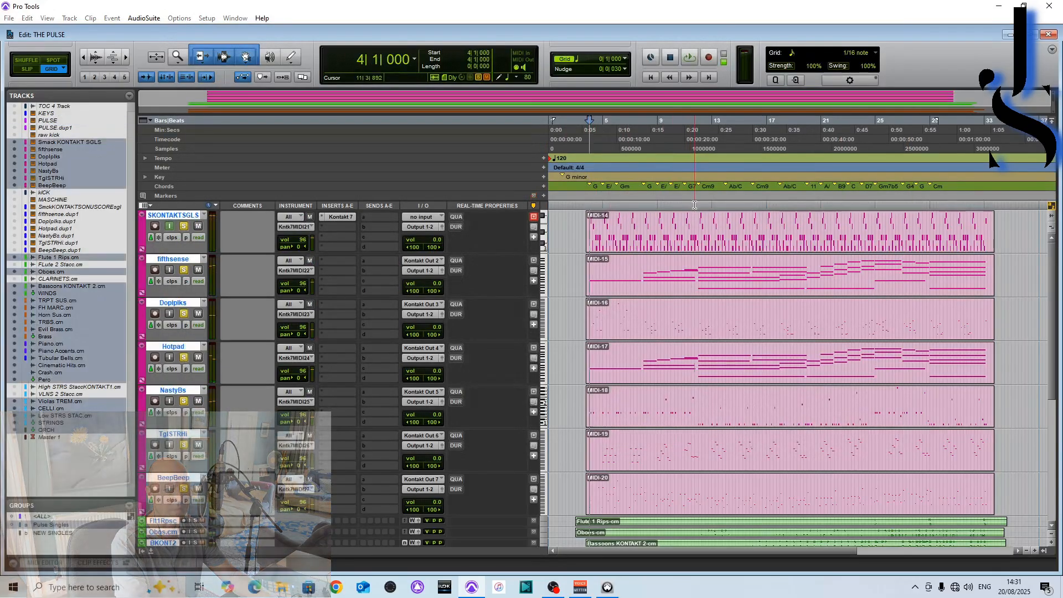
Play the single-instrument tracks from bar 11 twice and look over their MIDI clips during playback
{"action": "key", "text": "space"}
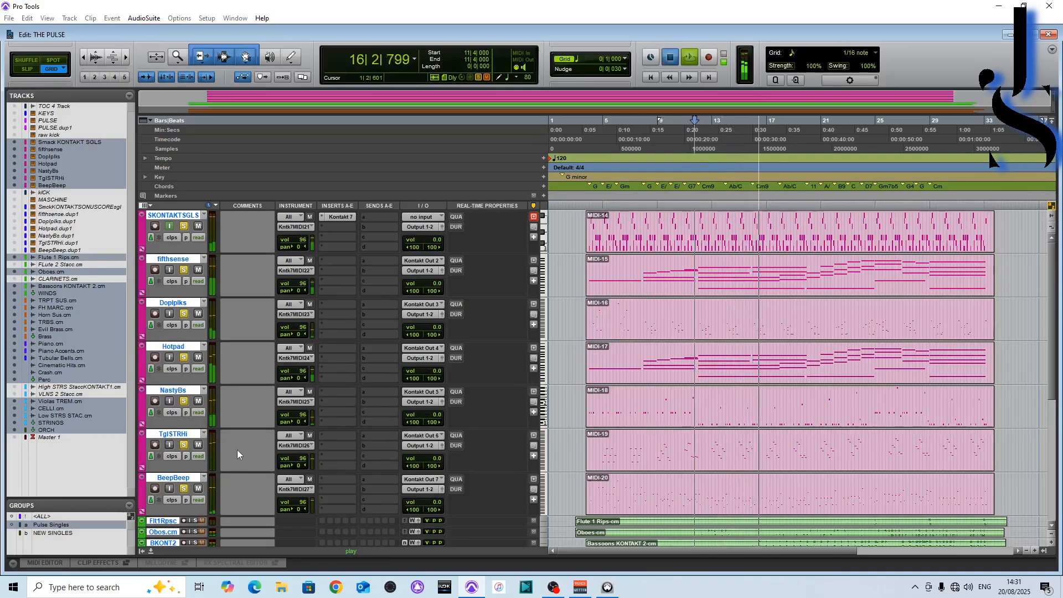
{"action": "key", "text": "space"}
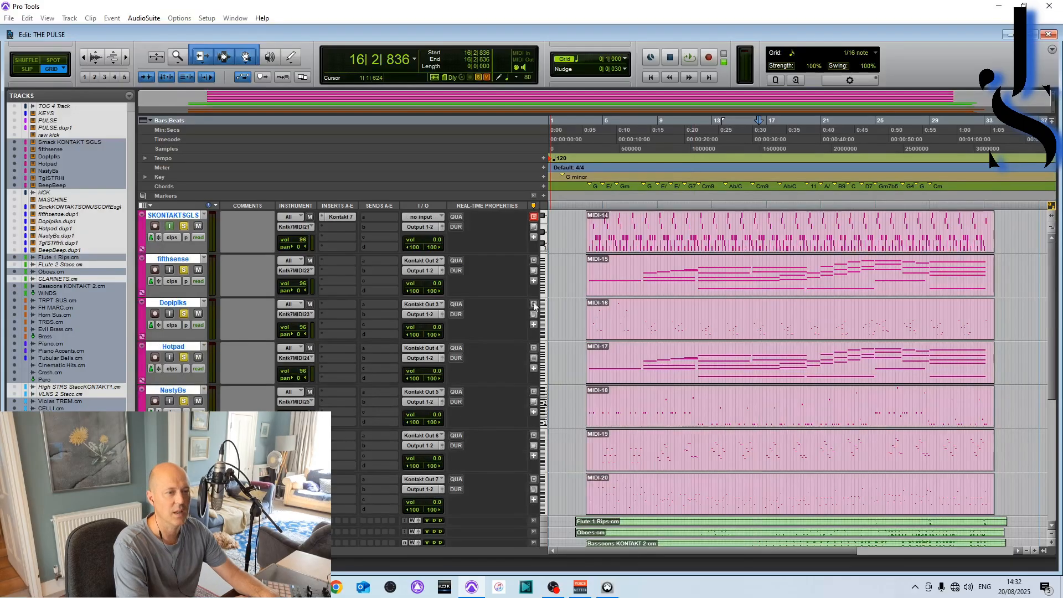
{"action": "left_click", "coordinate": [690, 211]}
{"action": "key", "text": "space"}
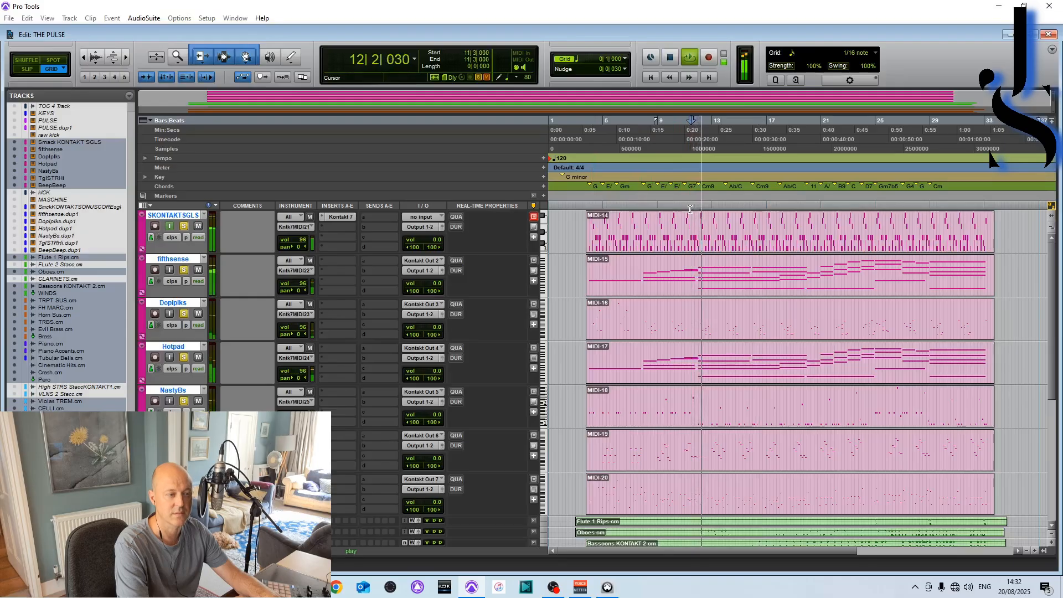
{"action": "scroll", "coordinate": [479, 373], "scroll_direction": "down", "scroll_amount": 5}
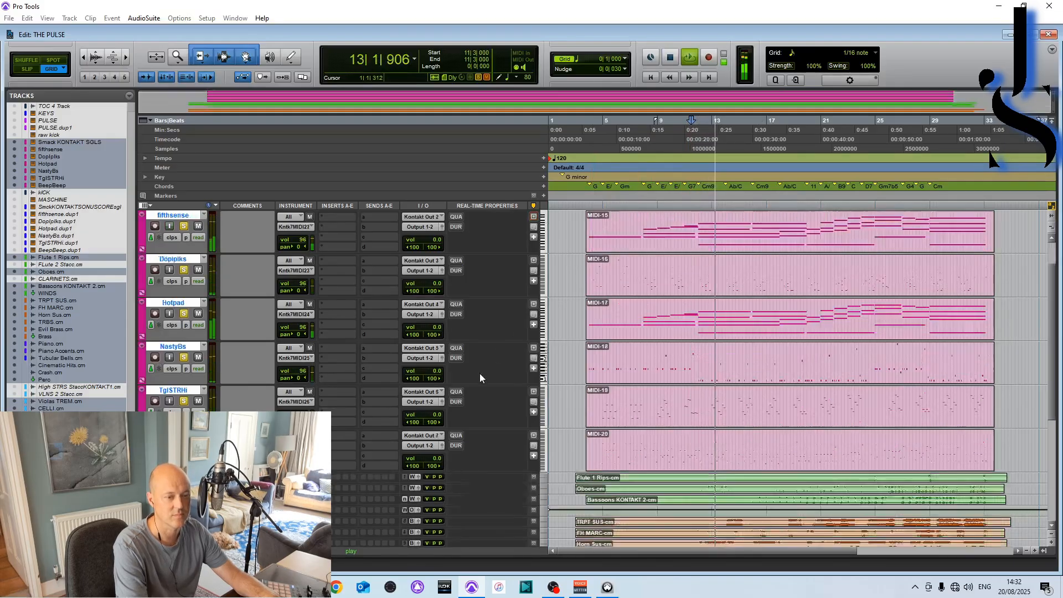
{"action": "scroll", "coordinate": [480, 374], "scroll_direction": "up", "scroll_amount": 5}
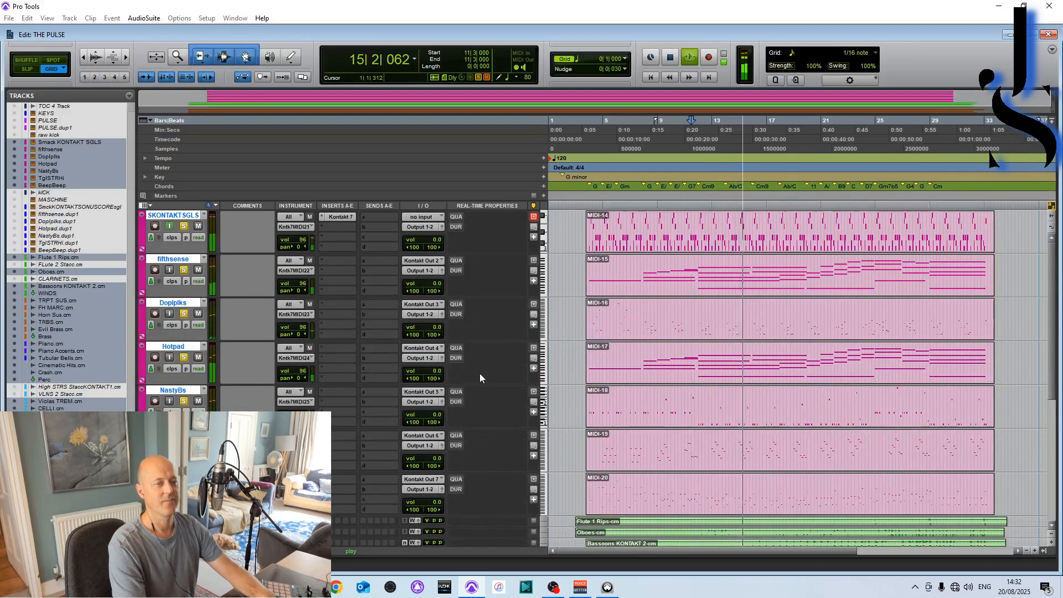
{"action": "key", "text": "space"}
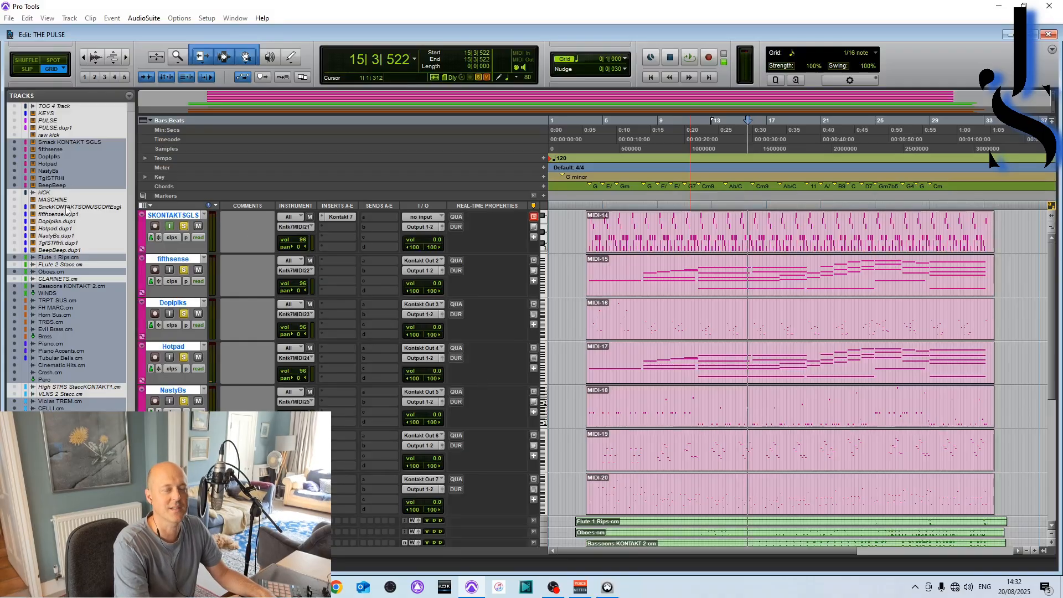
Swap the magenta single-instrument tracks for the SKONTAKTSON and .dup1 tracks, and open the Kontakt 7 insert on SKONTAKTSON
{"action": "left_click", "coordinate": [168, 216]}
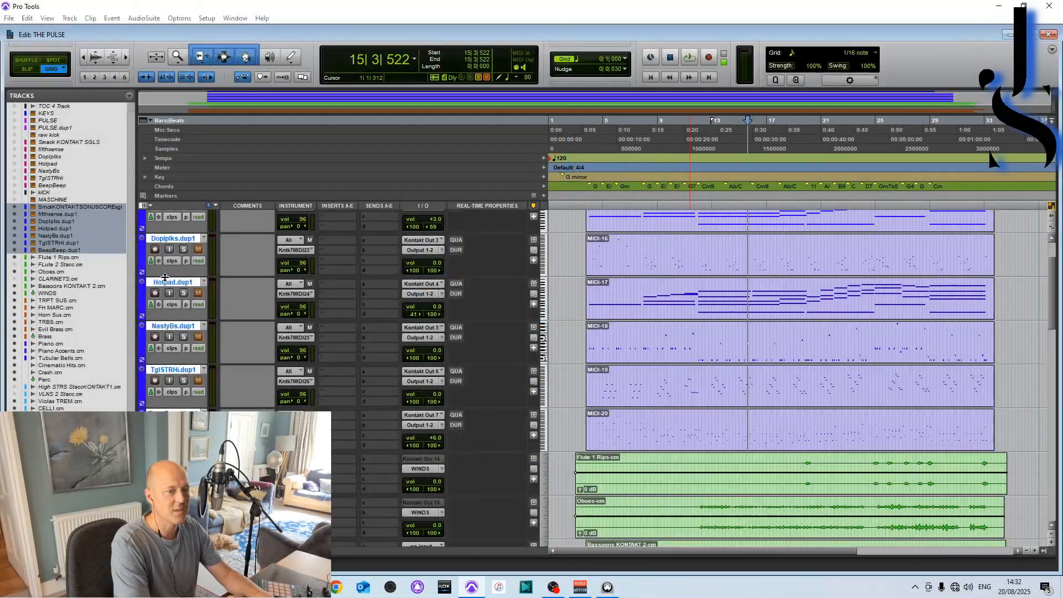
{"action": "scroll", "coordinate": [410, 344], "scroll_direction": "up", "scroll_amount": 2}
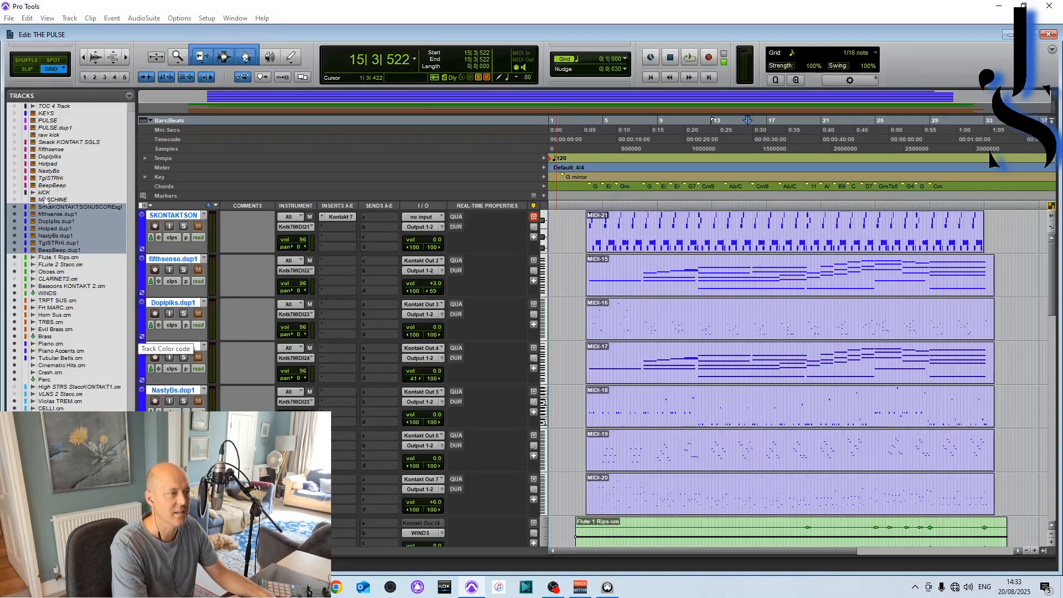
{"action": "left_click", "coordinate": [339, 216]}
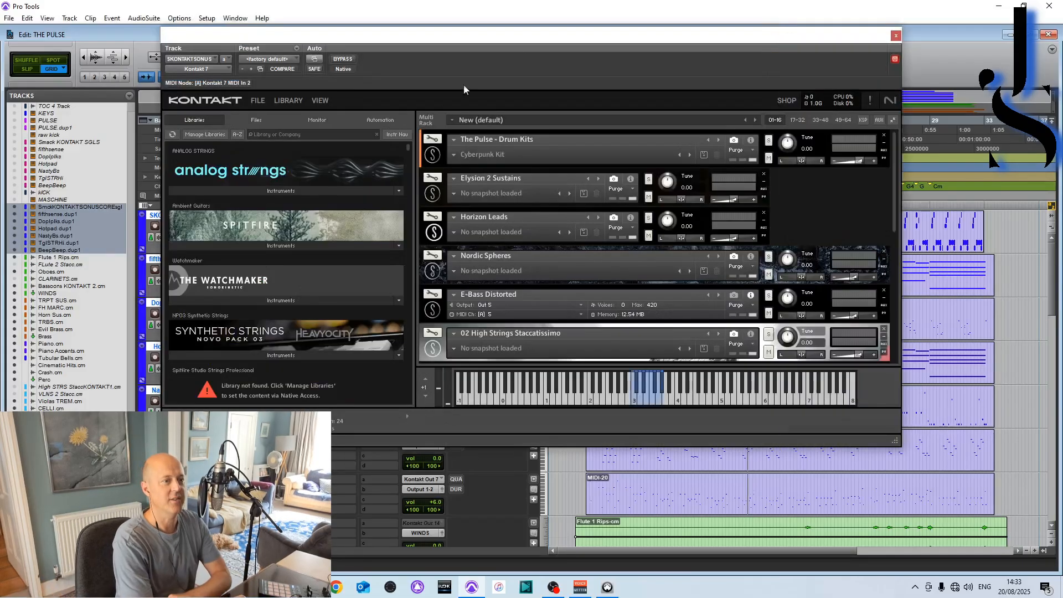
Expand and collapse The Pulse - Drum Kits and Elysion 2 Sustains in the rack to view their interfaces
{"action": "left_click", "coordinate": [435, 158]}
{"action": "left_click", "coordinate": [434, 157]}
{"action": "left_click", "coordinate": [432, 197]}
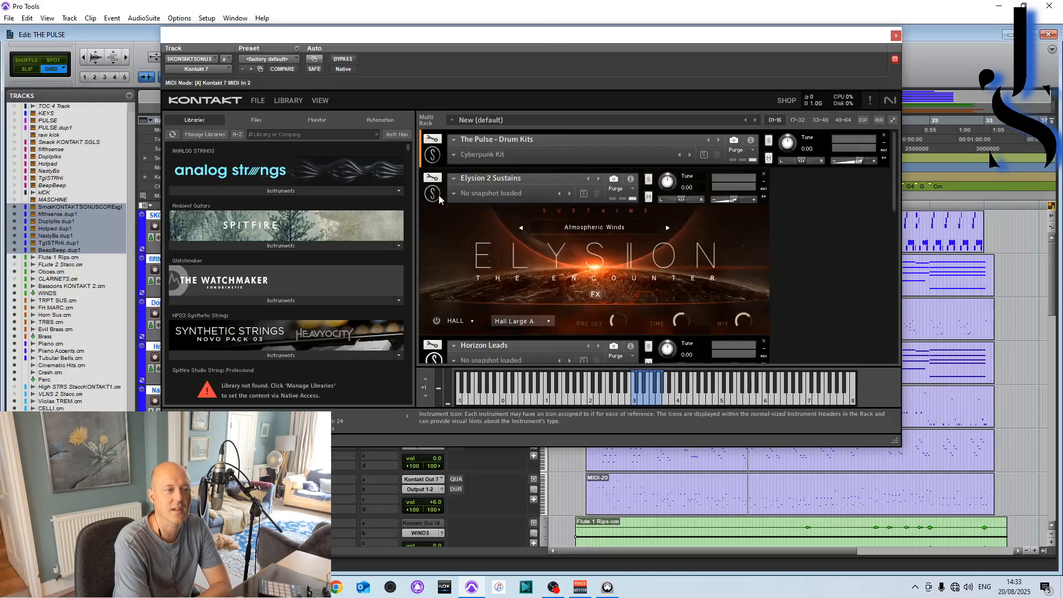
{"action": "left_click", "coordinate": [437, 197]}
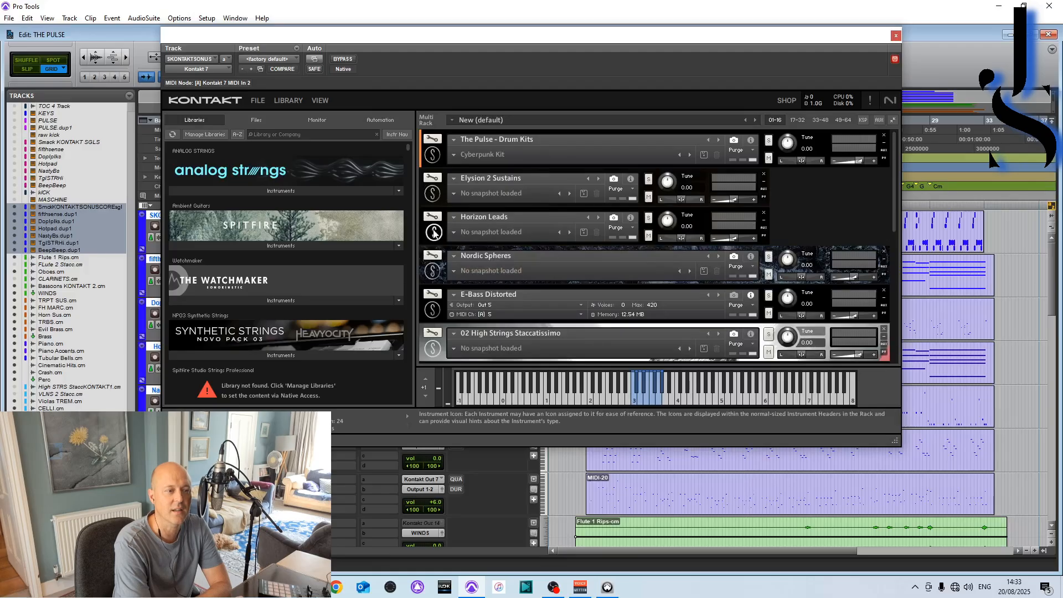
Expand Horizon Leads and Nordic Spheres in the rack and examine their layers and controls
{"action": "left_click", "coordinate": [434, 232]}
{"action": "scroll", "coordinate": [437, 231], "scroll_direction": "down", "scroll_amount": 2}
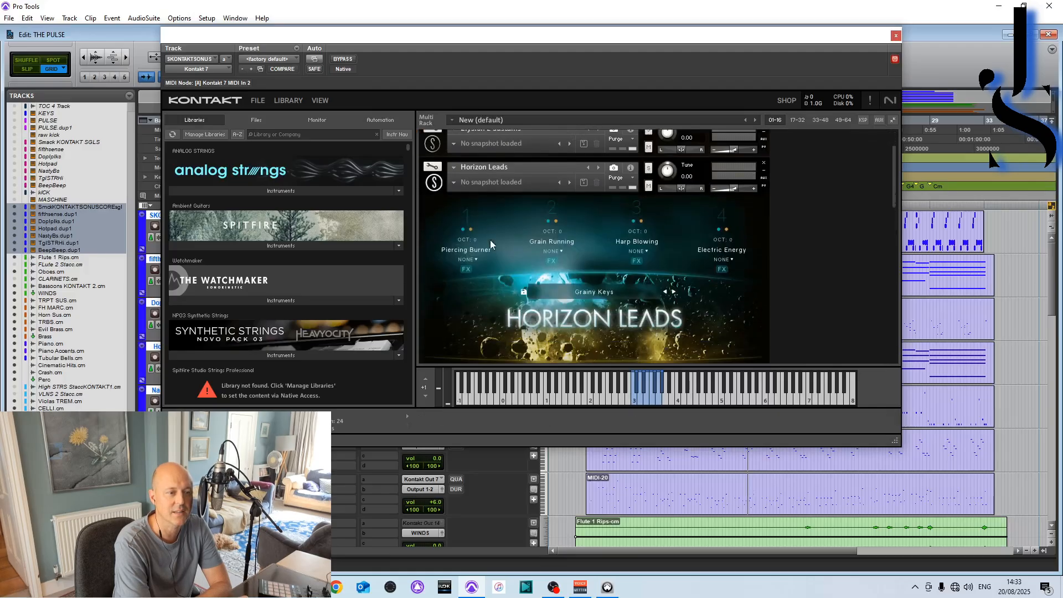
{"action": "scroll", "coordinate": [490, 240], "scroll_direction": "down", "scroll_amount": 3}
{"action": "scroll", "coordinate": [466, 225], "scroll_direction": "down", "scroll_amount": 2}
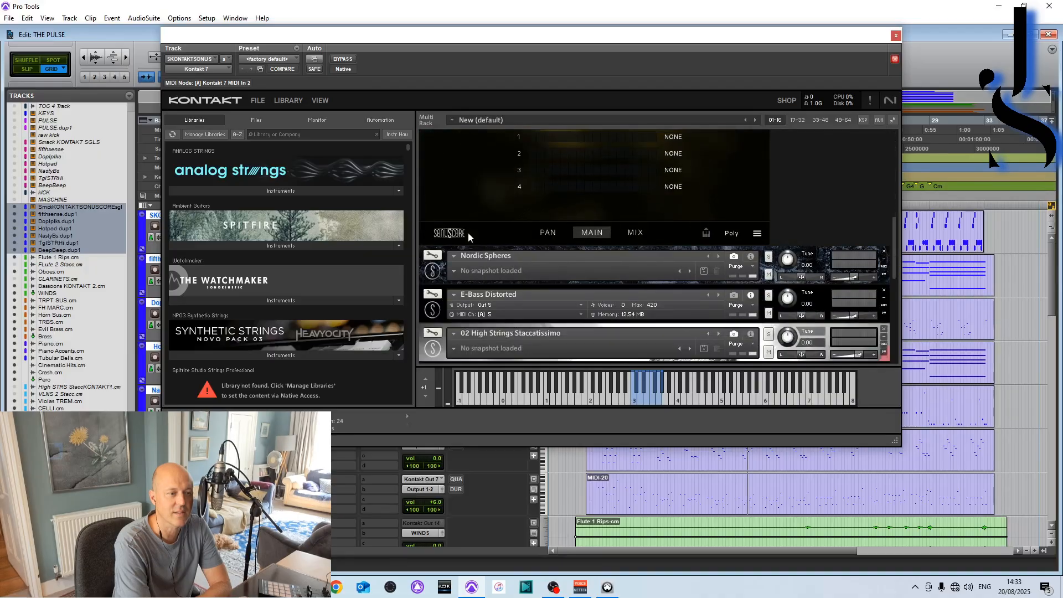
{"action": "left_click", "coordinate": [438, 271]}
{"action": "scroll", "coordinate": [503, 275], "scroll_direction": "down", "scroll_amount": 5}
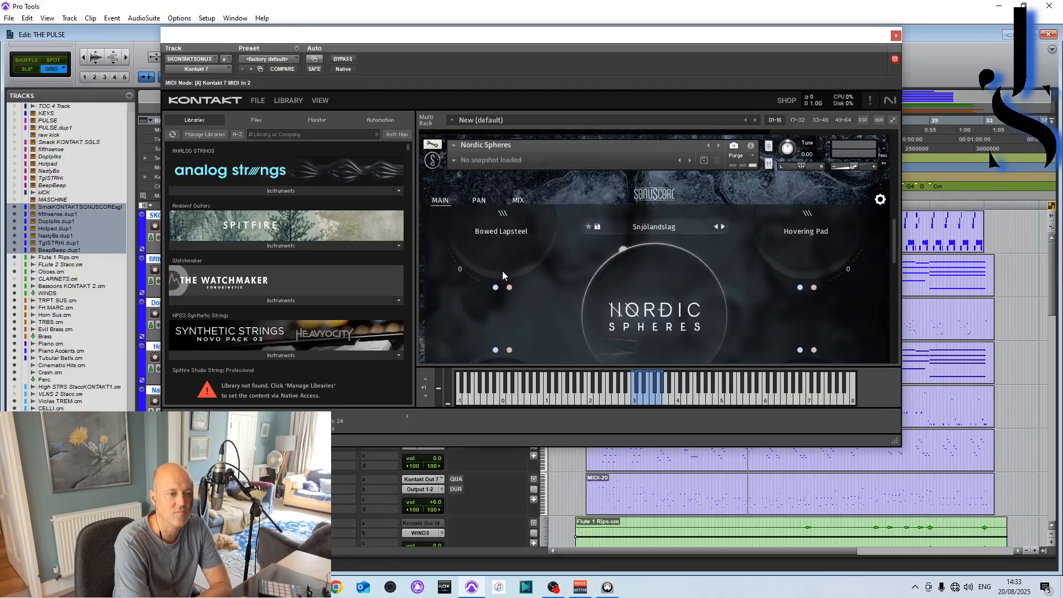
{"action": "scroll", "coordinate": [501, 274], "scroll_direction": "down", "scroll_amount": 2}
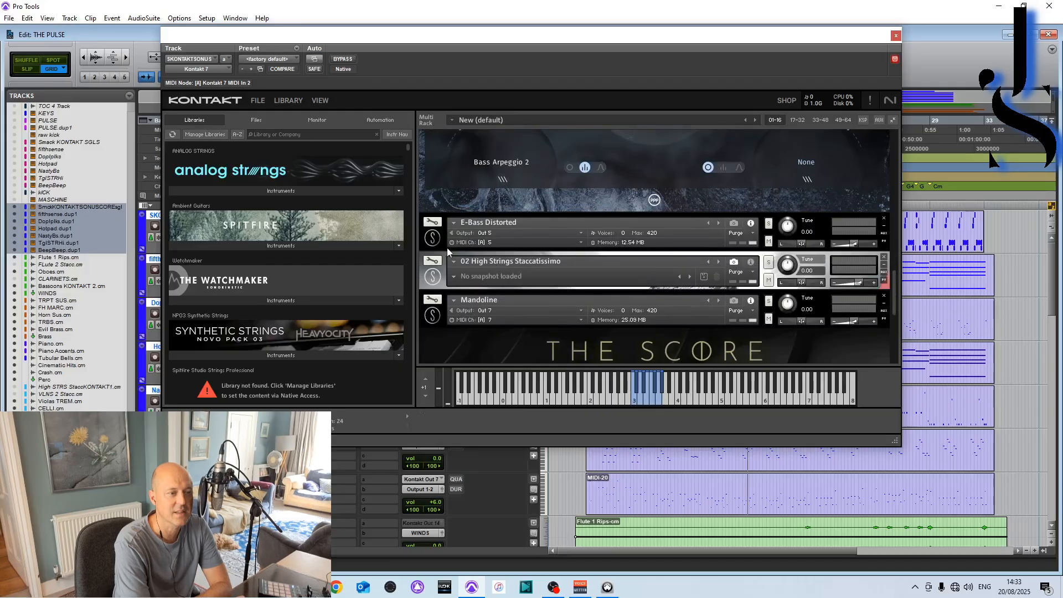
Examine the E-Bass Distorted, Mandoline and 02 High Strings Staccatissimo interfaces, and close the Kontakt window
{"action": "left_click", "coordinate": [433, 238]}
{"action": "scroll", "coordinate": [577, 280], "scroll_direction": "down", "scroll_amount": 2}
{"action": "scroll", "coordinate": [577, 276], "scroll_direction": "down", "scroll_amount": 2}
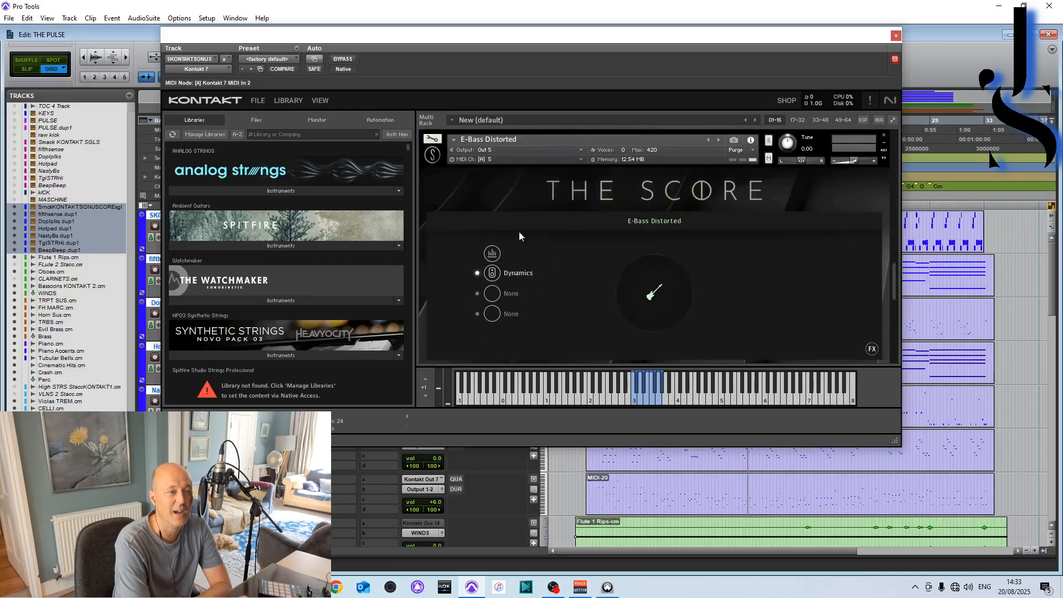
{"action": "left_click", "coordinate": [432, 155]}
{"action": "scroll", "coordinate": [470, 237], "scroll_direction": "down", "scroll_amount": 2}
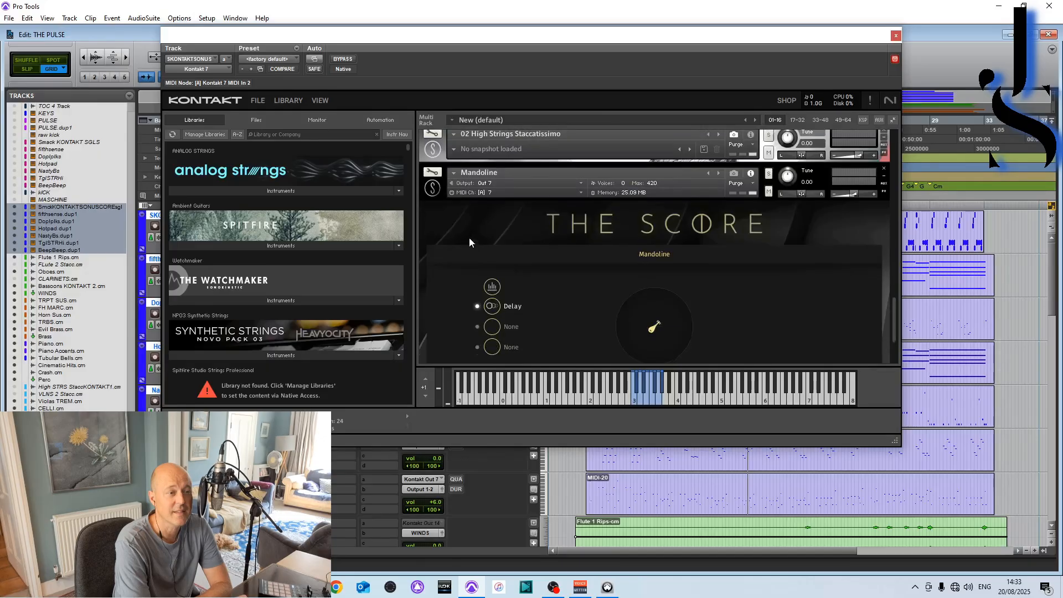
{"action": "scroll", "coordinate": [431, 188], "scroll_direction": "down", "scroll_amount": 3}
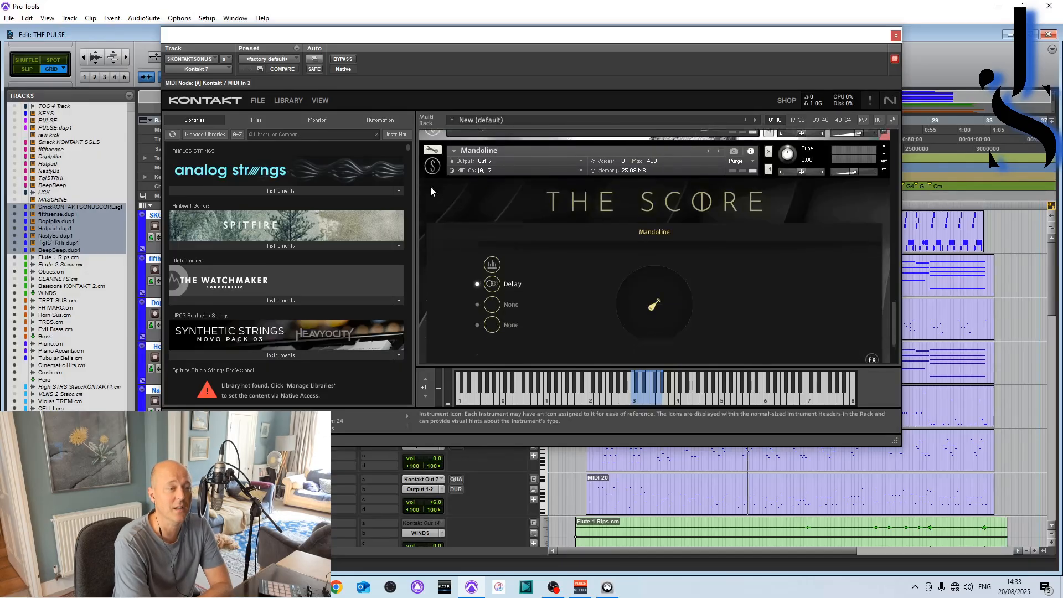
{"action": "scroll", "coordinate": [442, 214], "scroll_direction": "up", "scroll_amount": 3}
{"action": "scroll", "coordinate": [442, 217], "scroll_direction": "up", "scroll_amount": 2}
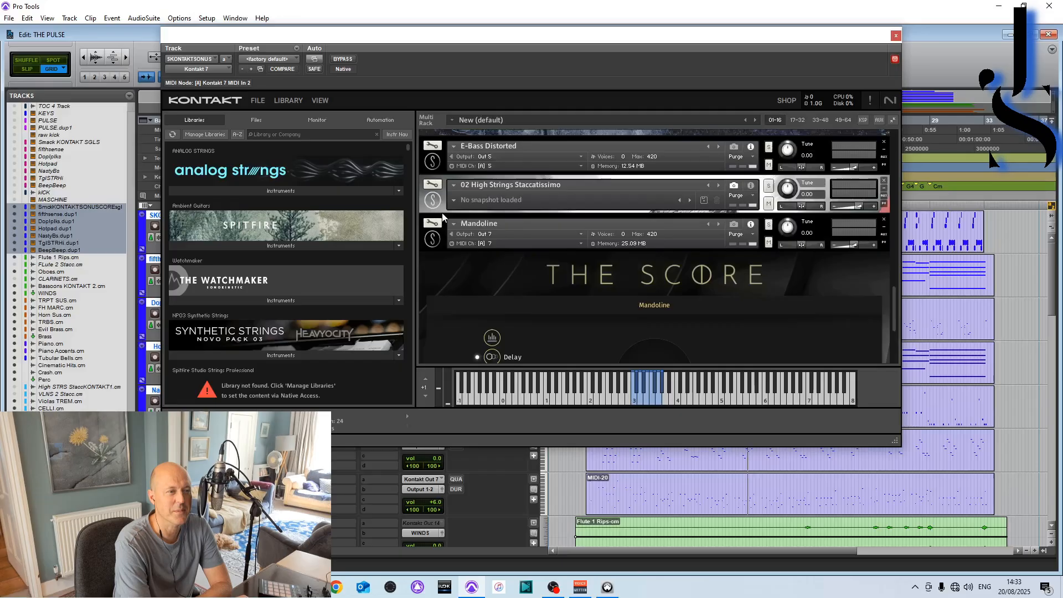
{"action": "left_click", "coordinate": [432, 200]}
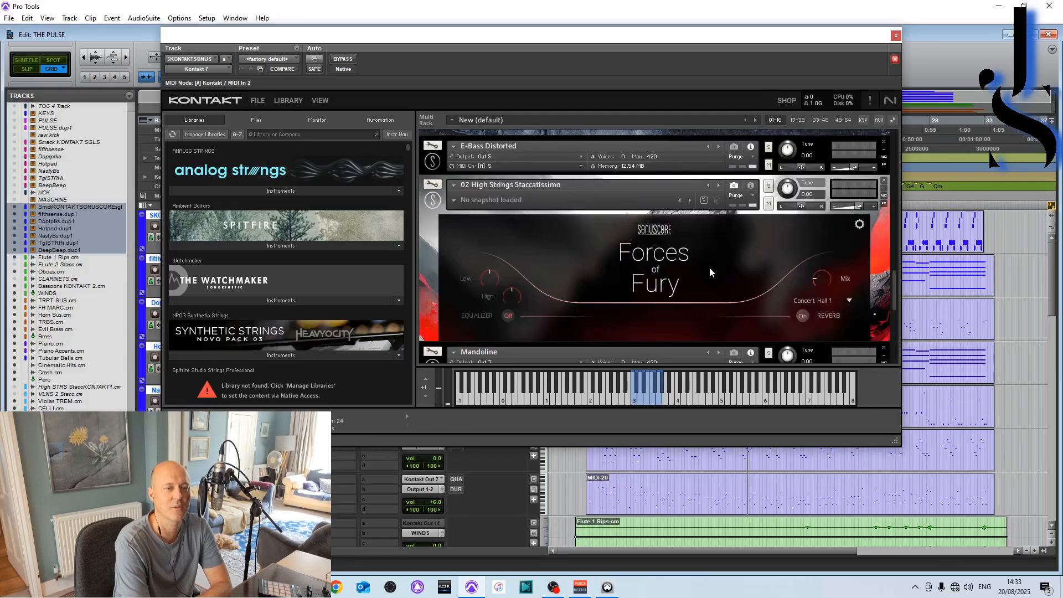
{"action": "left_click", "coordinate": [896, 36]}
Show the kICK audio track above SKONTAKTSON, solo it, and play briefly from bar 4 beat 4
{"action": "key", "text": "space"}
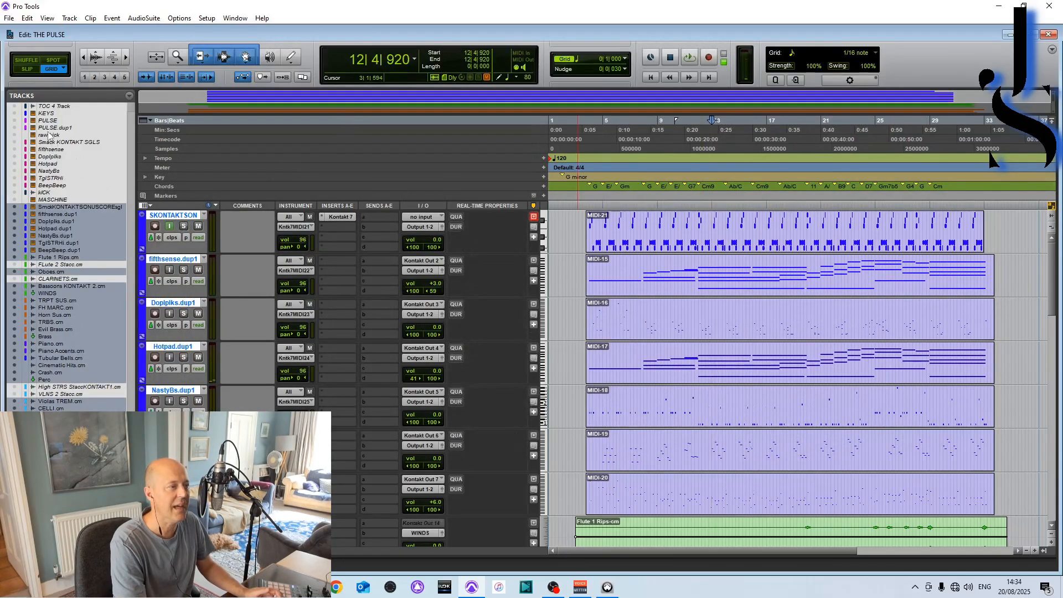
{"action": "left_click", "coordinate": [14, 192]}
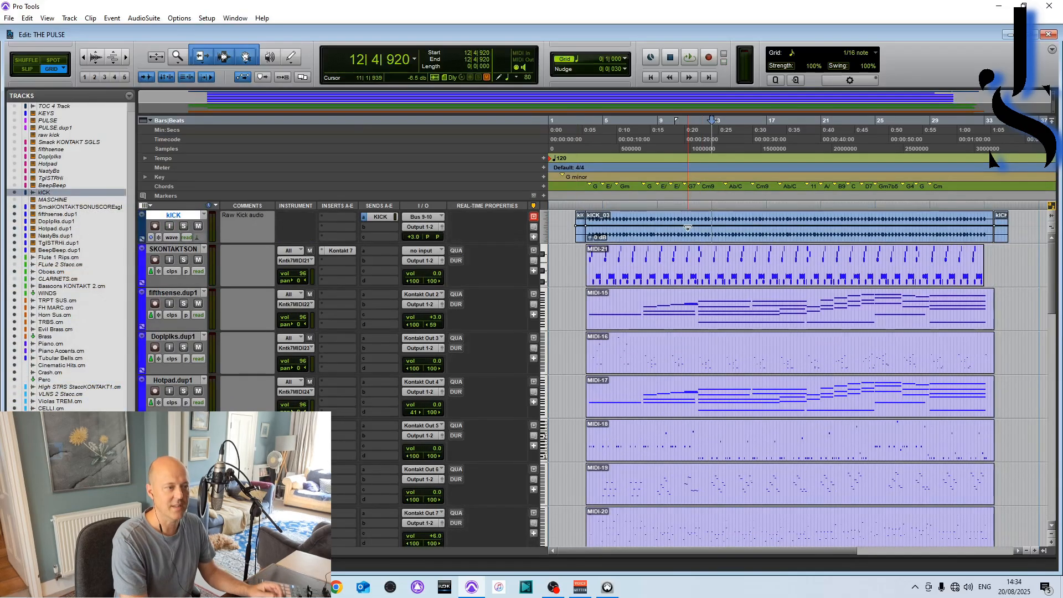
{"action": "left_click", "coordinate": [599, 206]}
{"action": "key", "text": "space"}
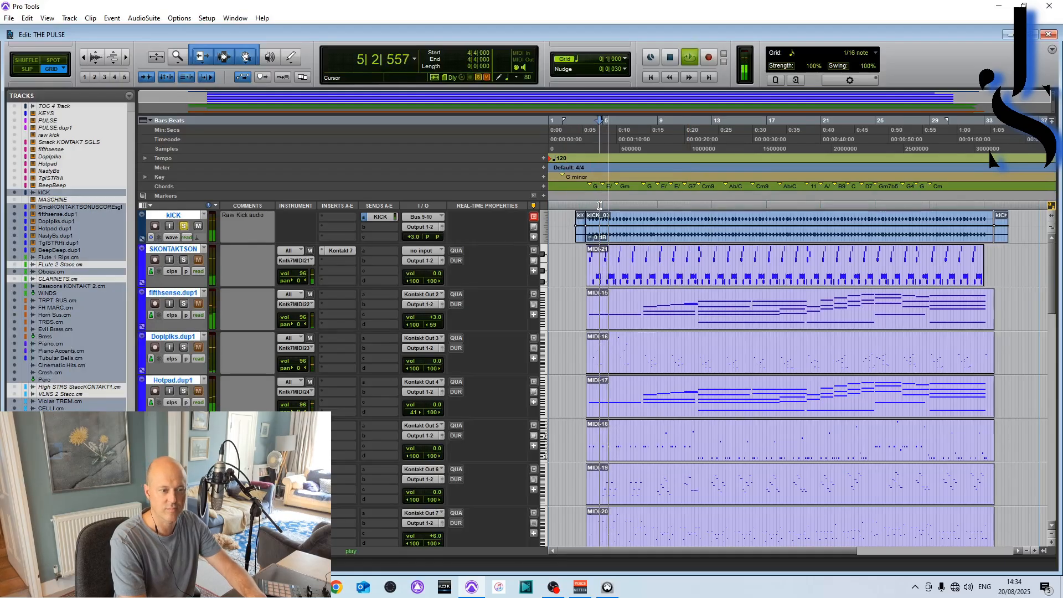
{"action": "key", "text": "space"}
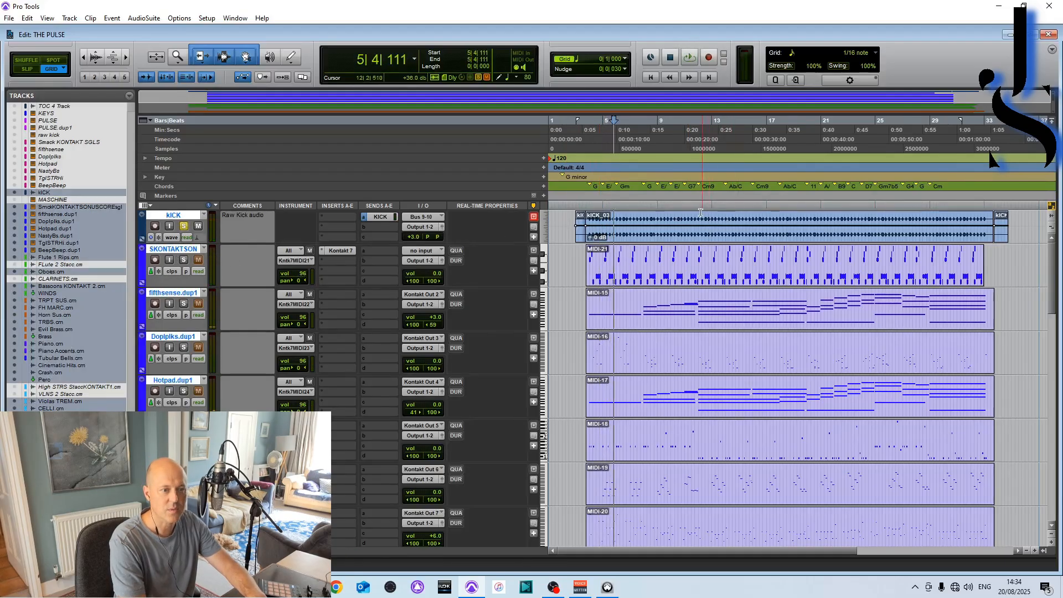
Play from bar 11 beat 4 while progressively soloing the SKONTAKTSON, fifthsense.dup1, Doplplks.dup1 and Hotpad.dup1 tracks
{"action": "left_click_drag", "start_coordinate": [699, 212], "coordinate": [739, 212]}
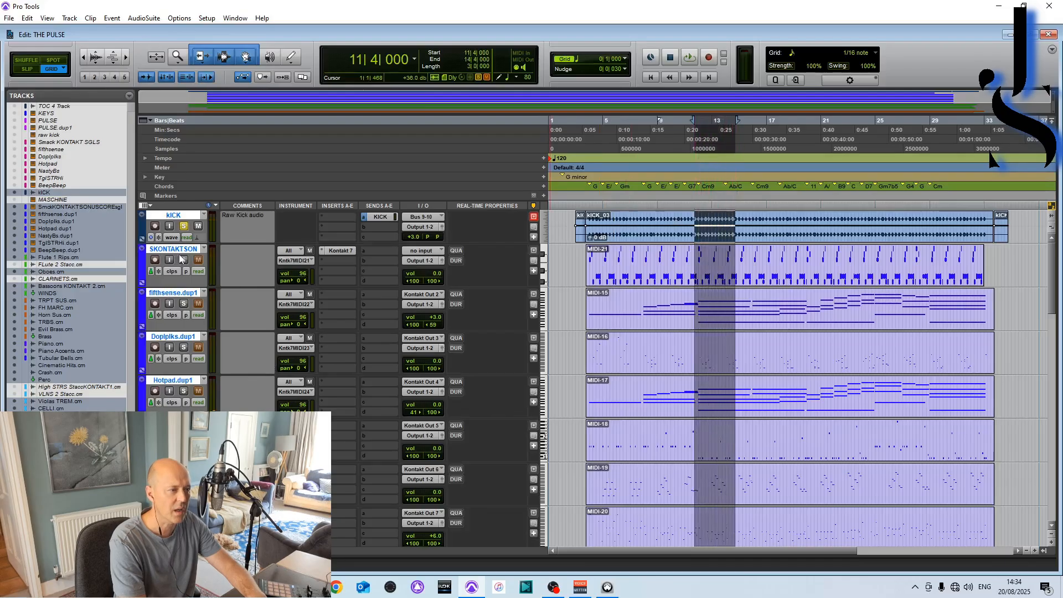
{"action": "key", "text": "space"}
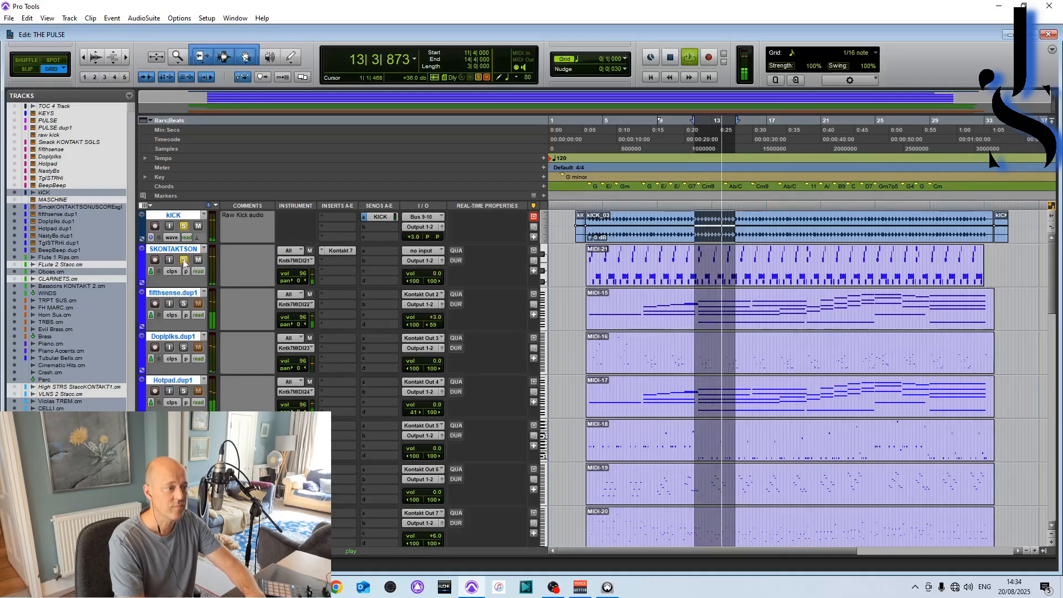
{"action": "key", "text": "space"}
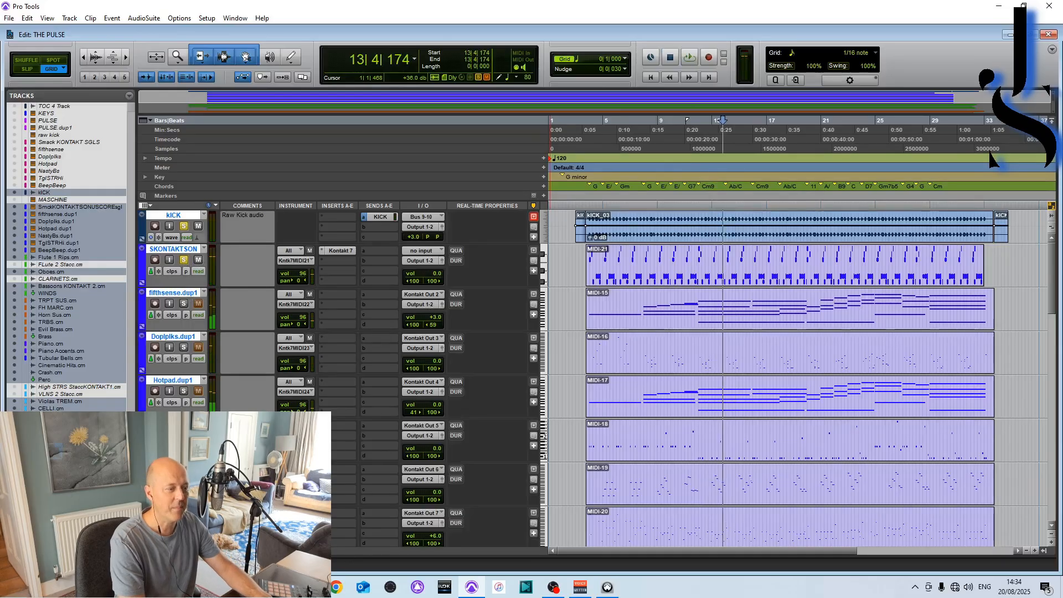
{"action": "left_click", "coordinate": [697, 205]}
{"action": "key", "text": "space"}
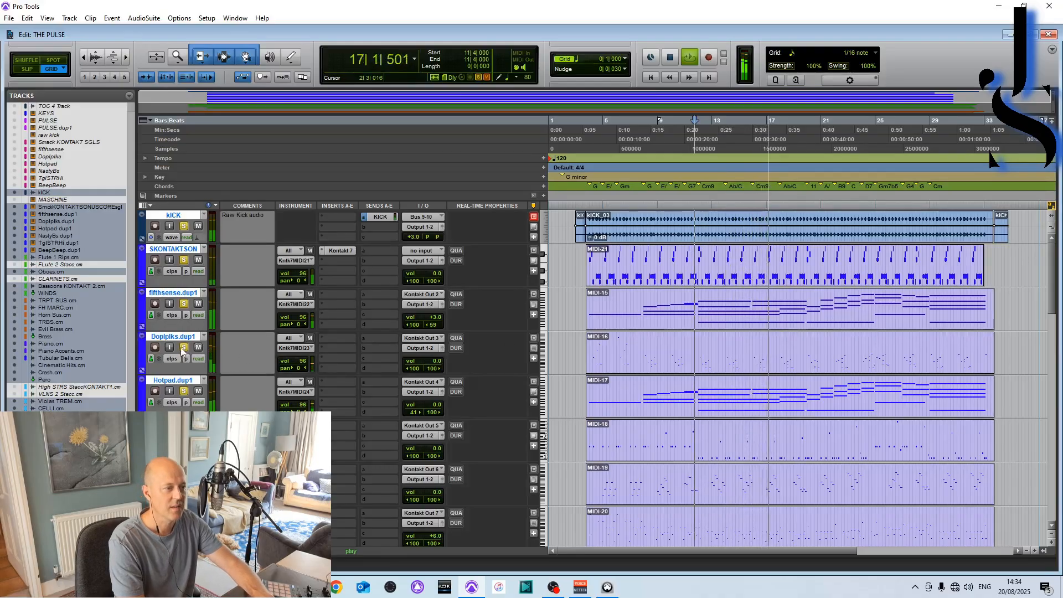
{"action": "key", "text": "space"}
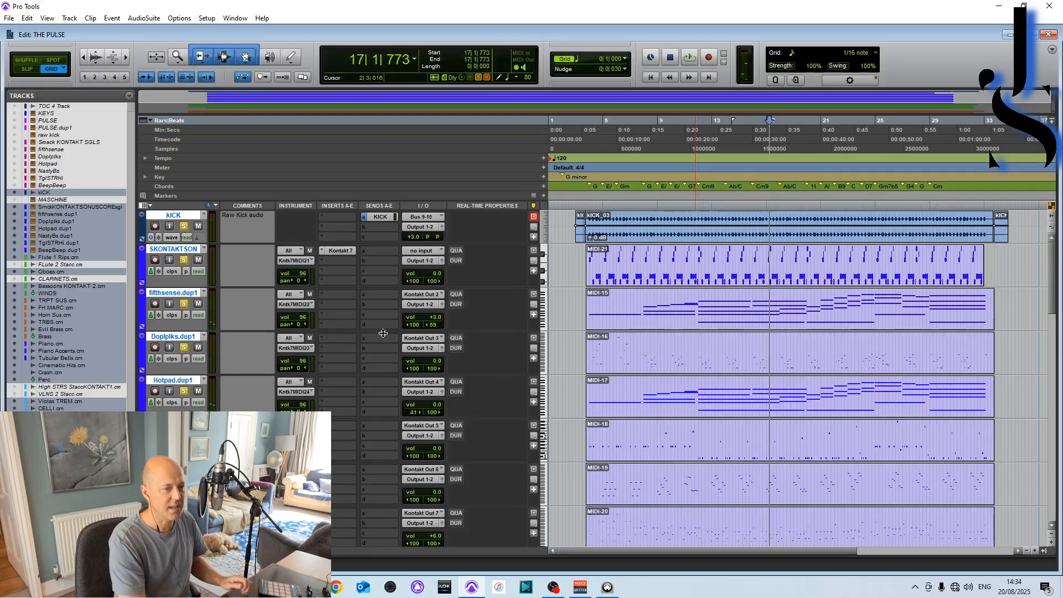
Solo the orchestral tracks as well, play on from bar 17, and shrink all tracks to fit the whole arrangement in view
{"action": "scroll", "coordinate": [383, 332], "scroll_direction": "down", "scroll_amount": 4}
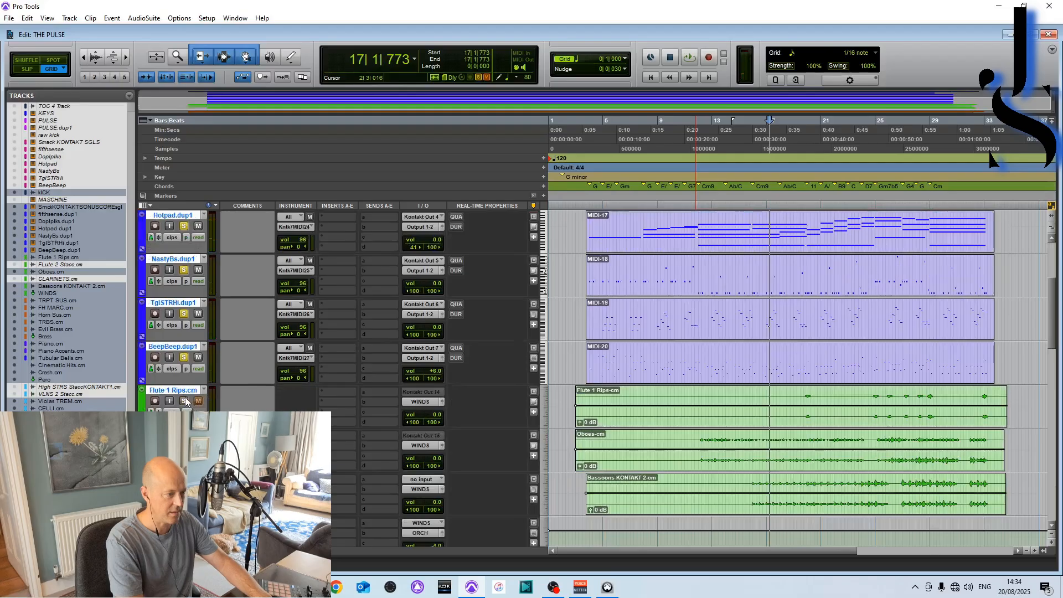
{"action": "key", "text": "space"}
{"action": "scroll", "coordinate": [742, 337], "scroll_direction": "up", "scroll_amount": 4}
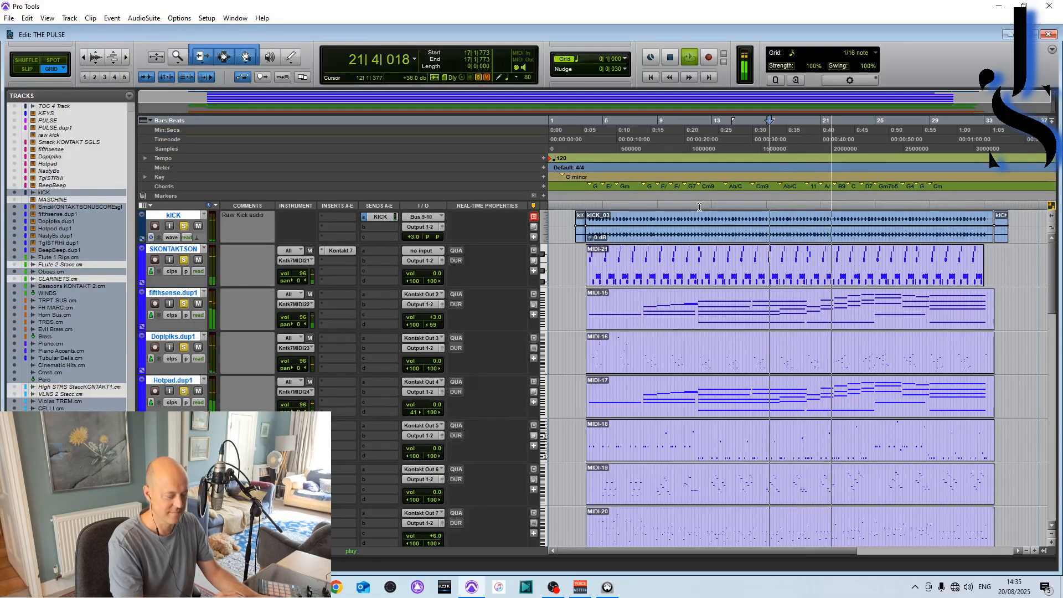
{"action": "key", "text": "ctrl+alt+super+Down"}
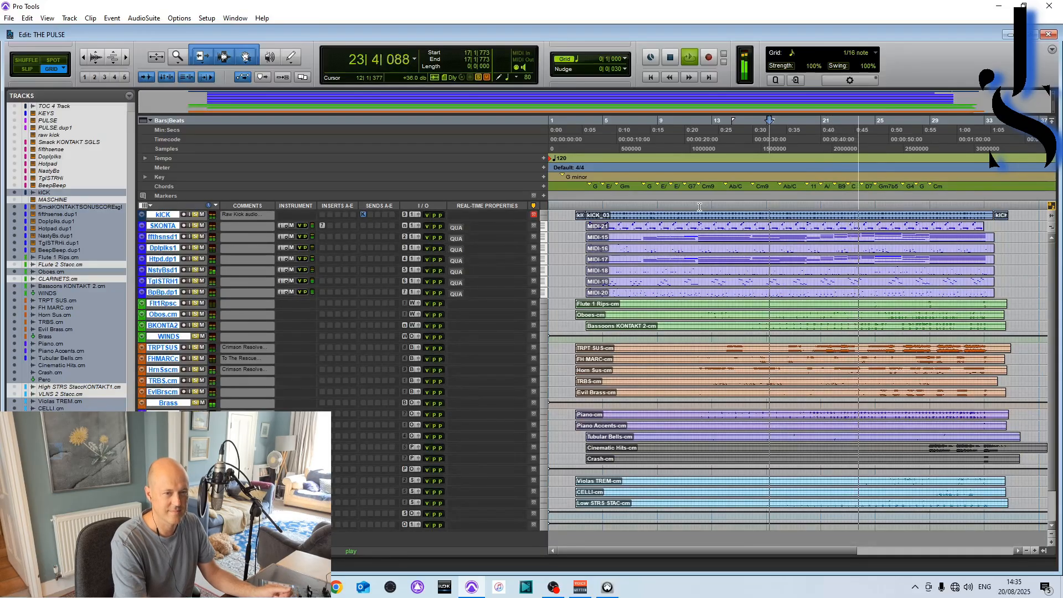
Stop playback, show the MASCHINE track, and view the All Groups library in its Maschine 2 window
{"action": "key", "text": "space"}
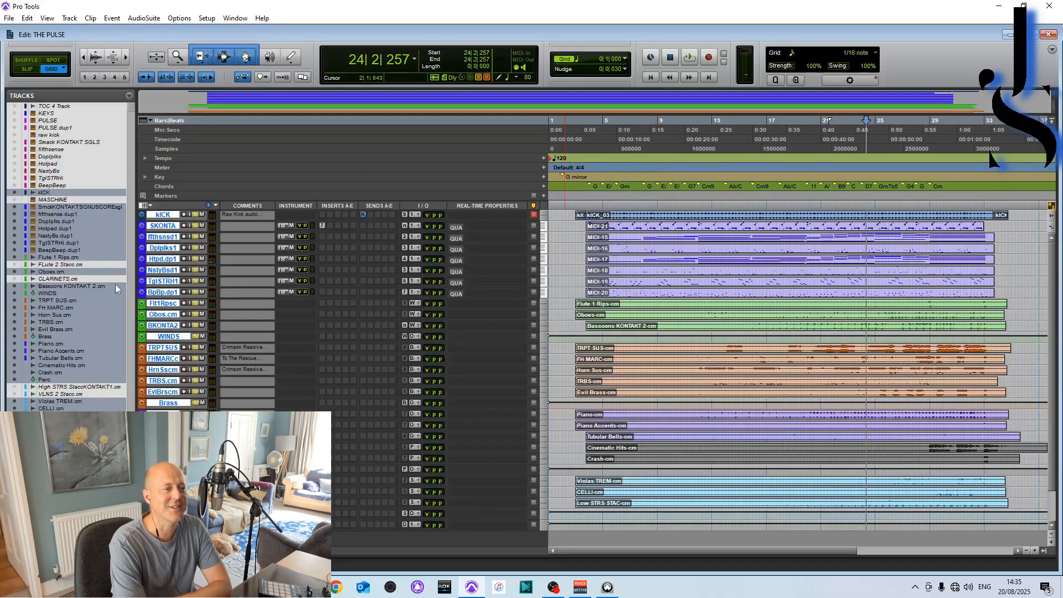
{"action": "left_click", "coordinate": [57, 201]}
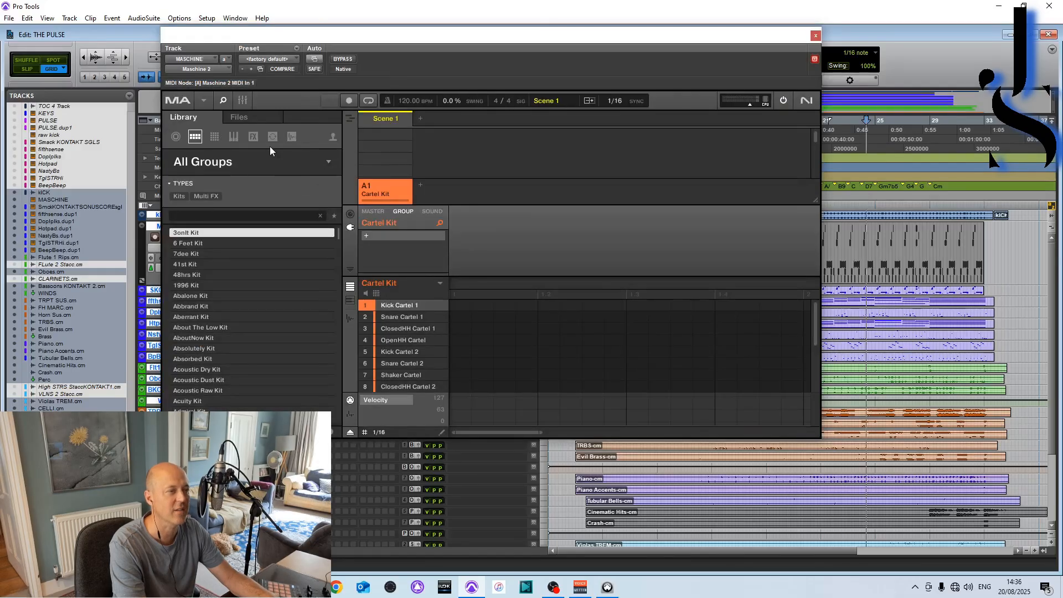
{"action": "left_click", "coordinate": [328, 161]}
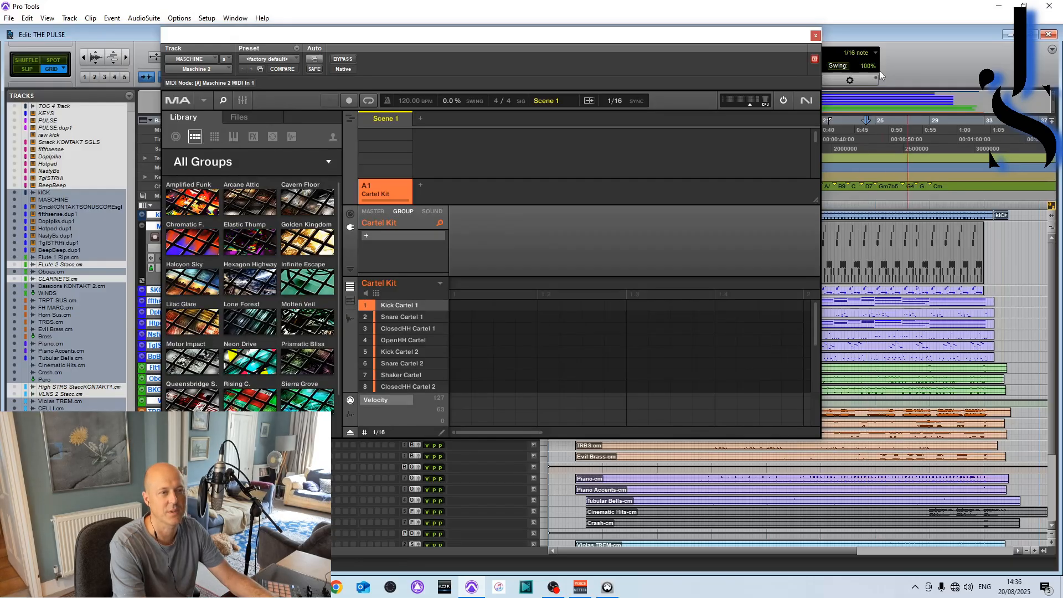
{"action": "left_click", "coordinate": [814, 36]}
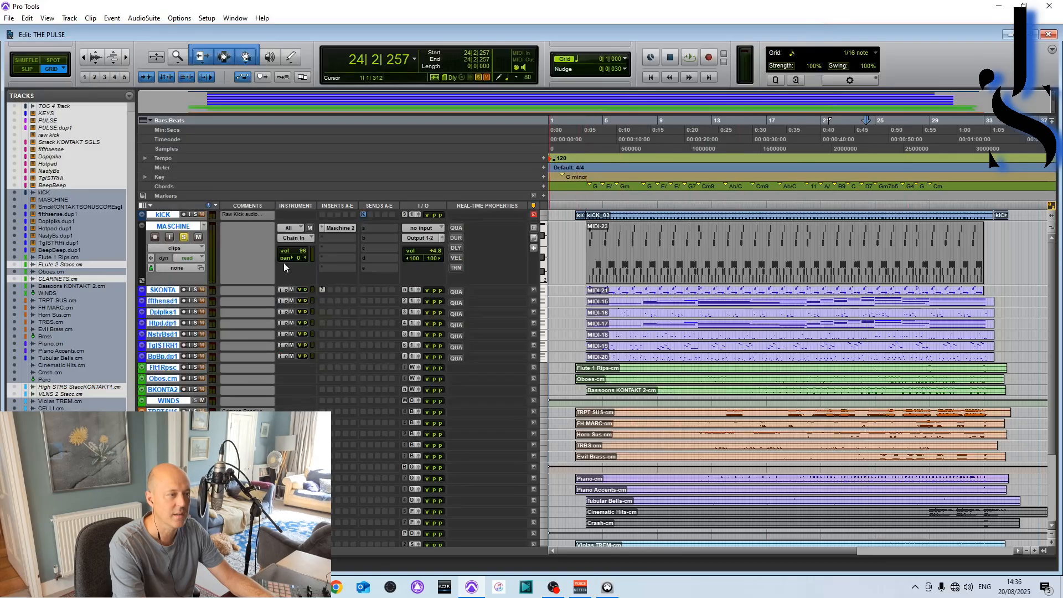
Play the arrangement with MASCHINE soloed from bar 24 beat 2, and without solos from bar 11 beat 3
{"action": "key", "text": "space"}
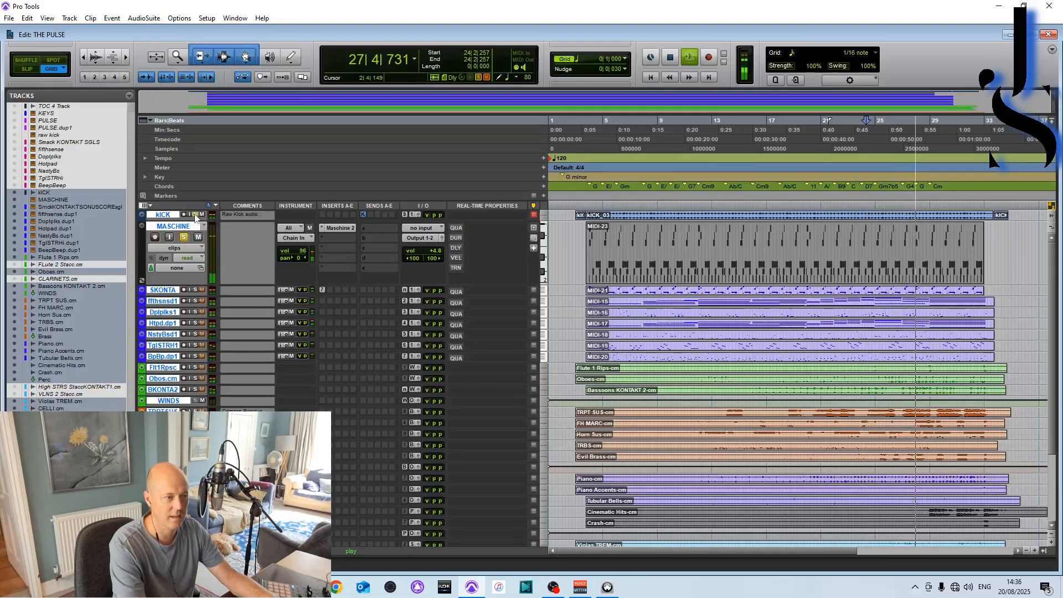
{"action": "key", "text": "space"}
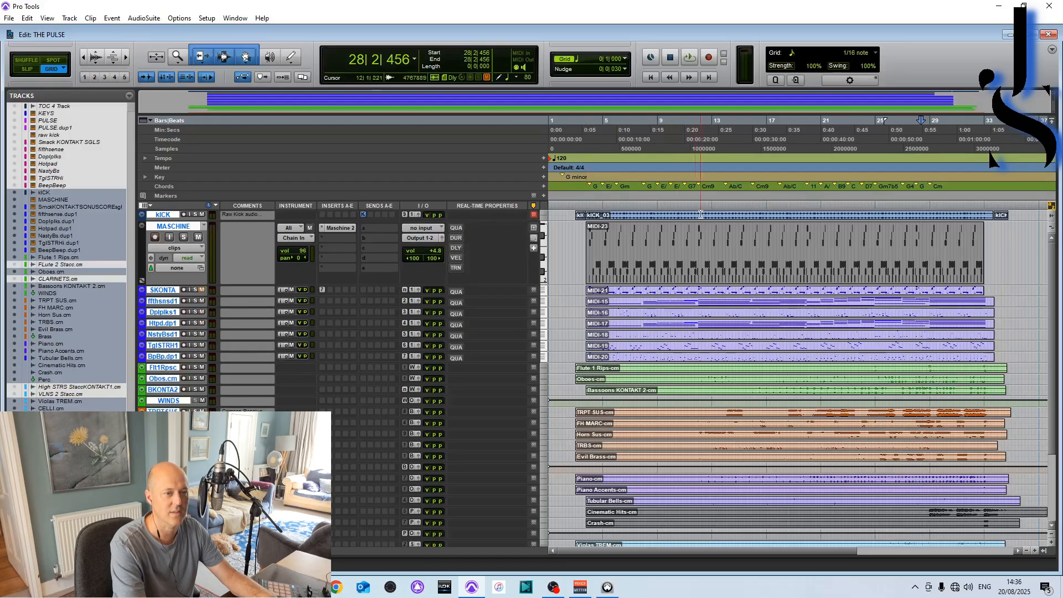
{"action": "left_click", "coordinate": [692, 212]}
{"action": "key", "text": "space"}
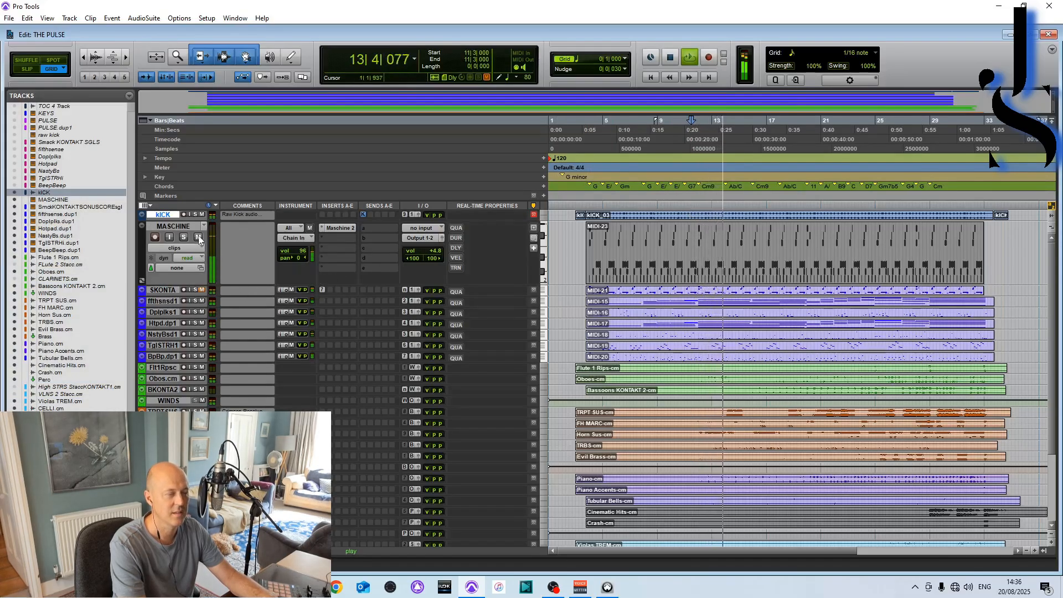
Compare the MASCHINE and SKONTAKTSON drum tracks by alternating their mutes while playing on from bars 14 and 16
{"action": "key", "text": "space"}
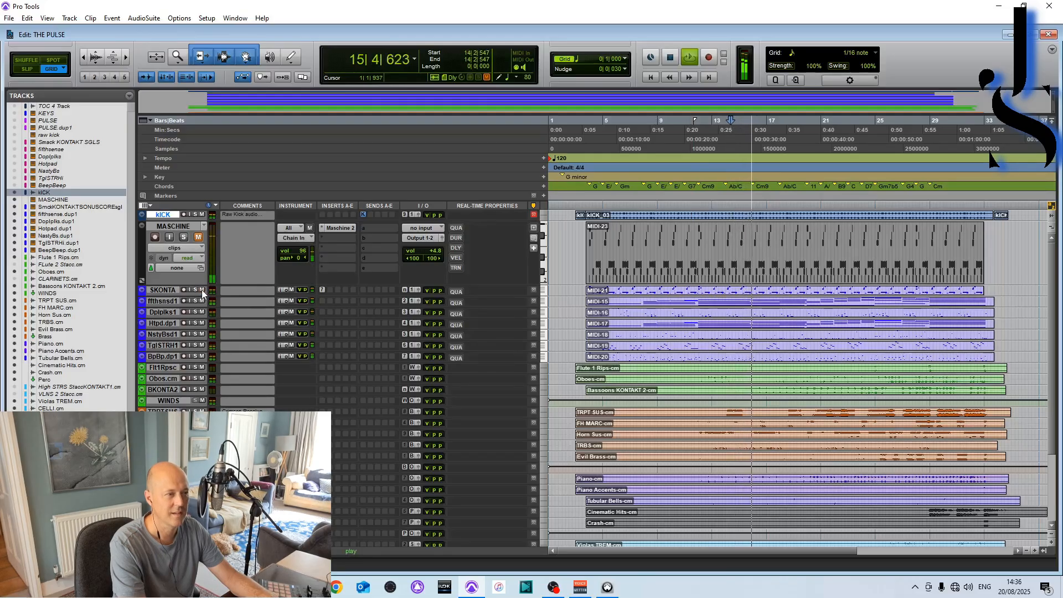
{"action": "key", "text": "space"}
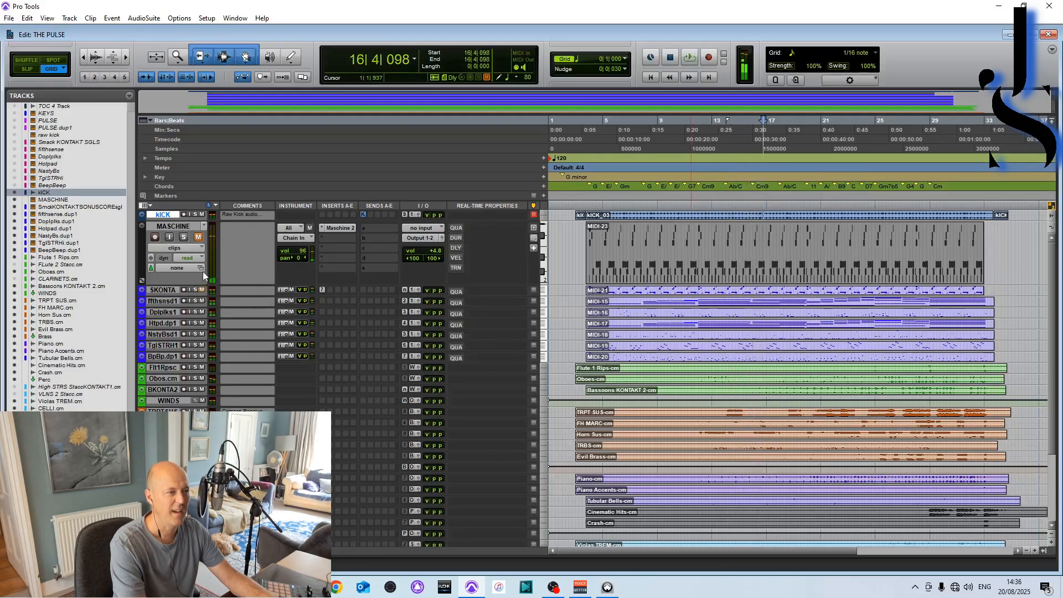
{"action": "left_click", "coordinate": [197, 237]}
{"action": "key", "text": "space"}
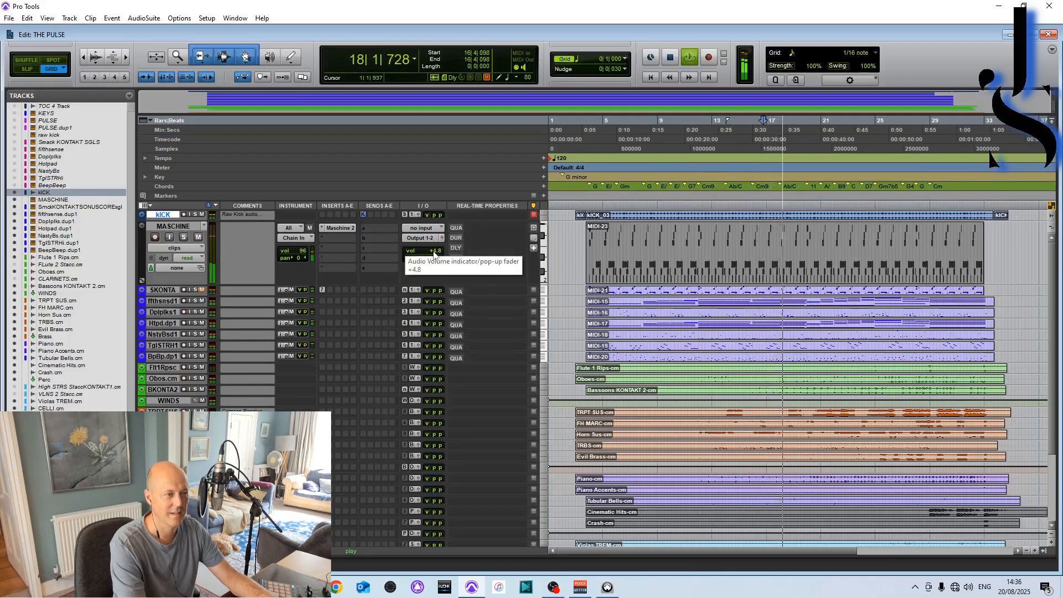
{"action": "key", "text": "space"}
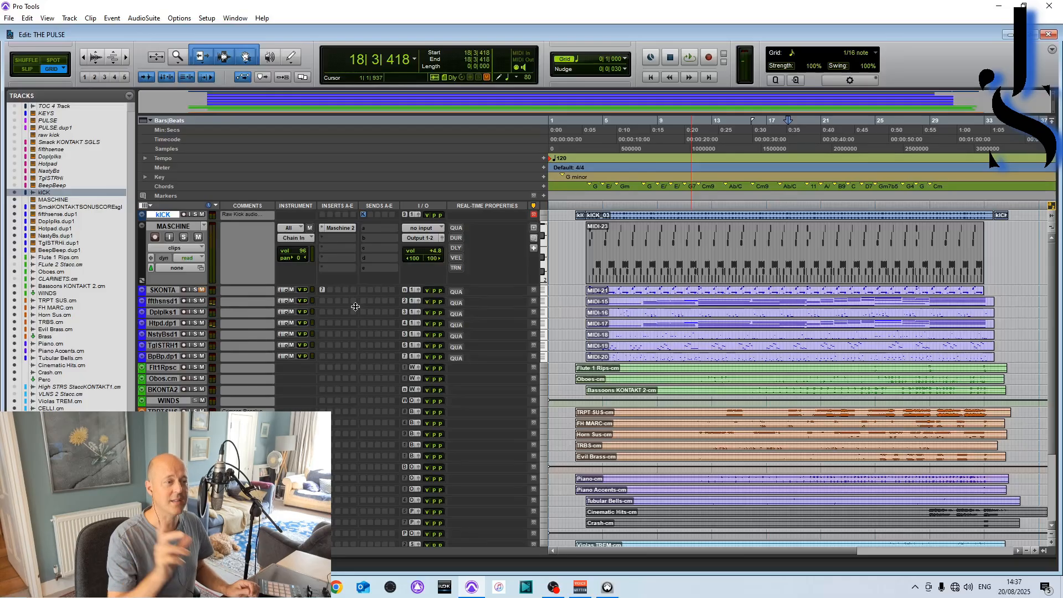
Enlarge the ORCH track and check the KICK key input of its Pro-C 2 compressor
{"action": "scroll", "coordinate": [354, 305], "scroll_direction": "down", "scroll_amount": 5}
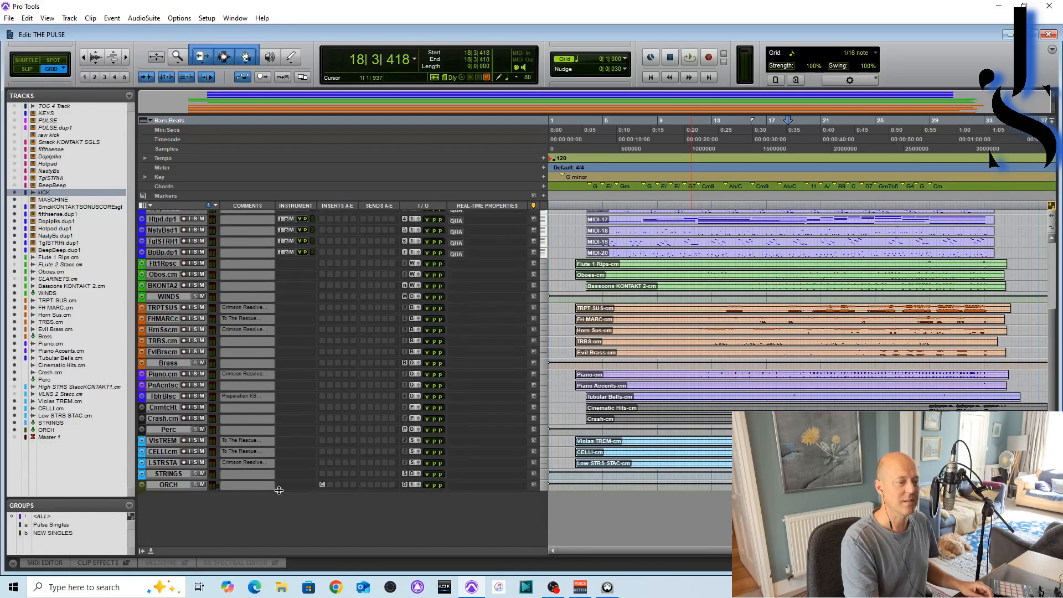
{"action": "left_click_drag", "start_coordinate": [279, 490], "coordinate": [275, 539]}
{"action": "left_click", "coordinate": [335, 479]}
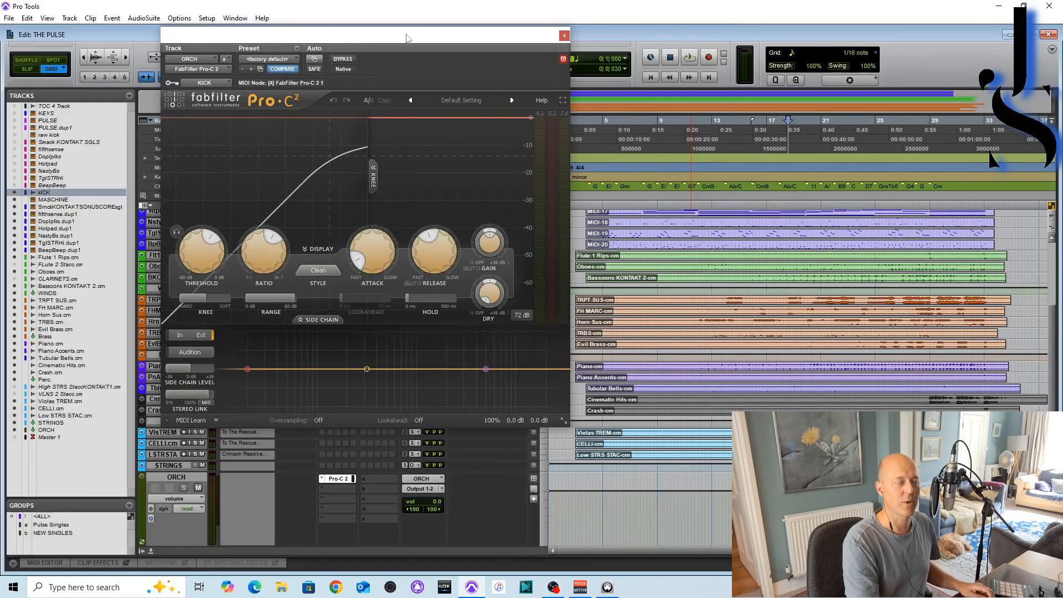
{"action": "left_click", "coordinate": [225, 85]}
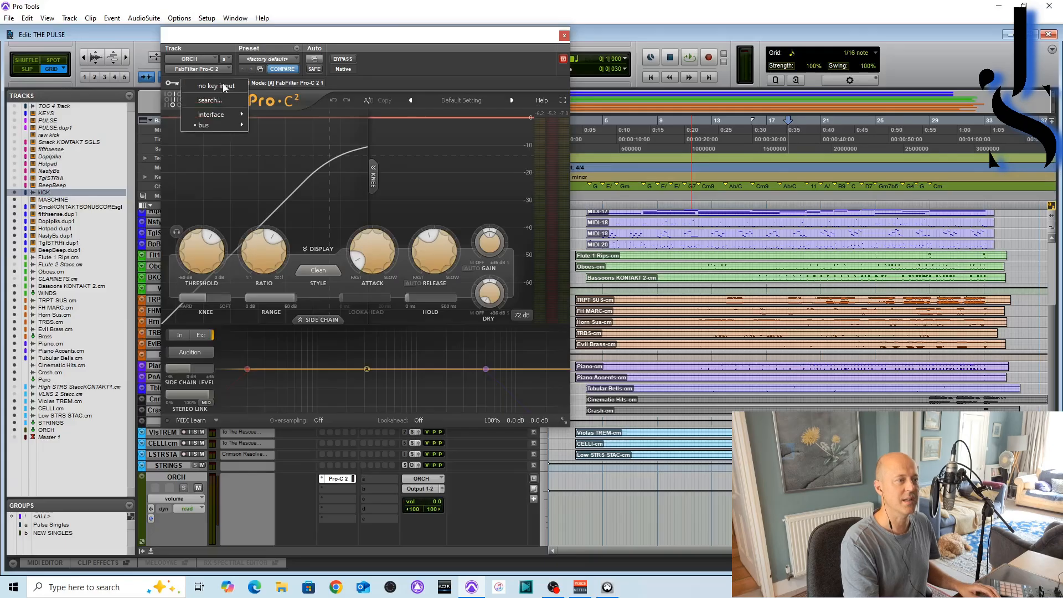
{"action": "left_click", "coordinate": [269, 128]}
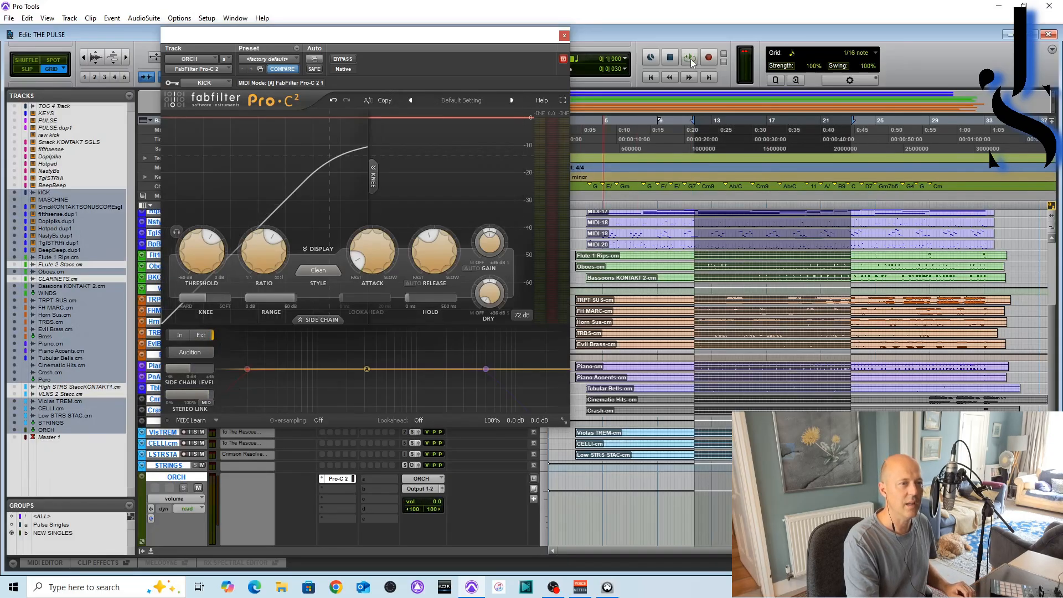
Play the selected passage and compare the orchestra with the side-chained Pro-C 2 active and bypassed
{"action": "left_click", "coordinate": [690, 59]}
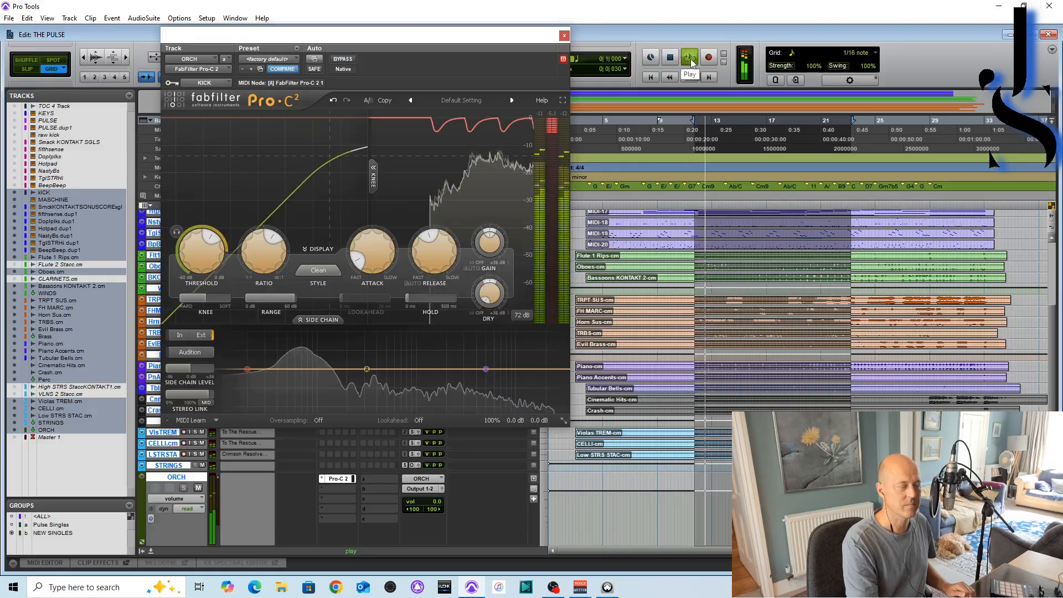
{"action": "left_click", "coordinate": [189, 352]}
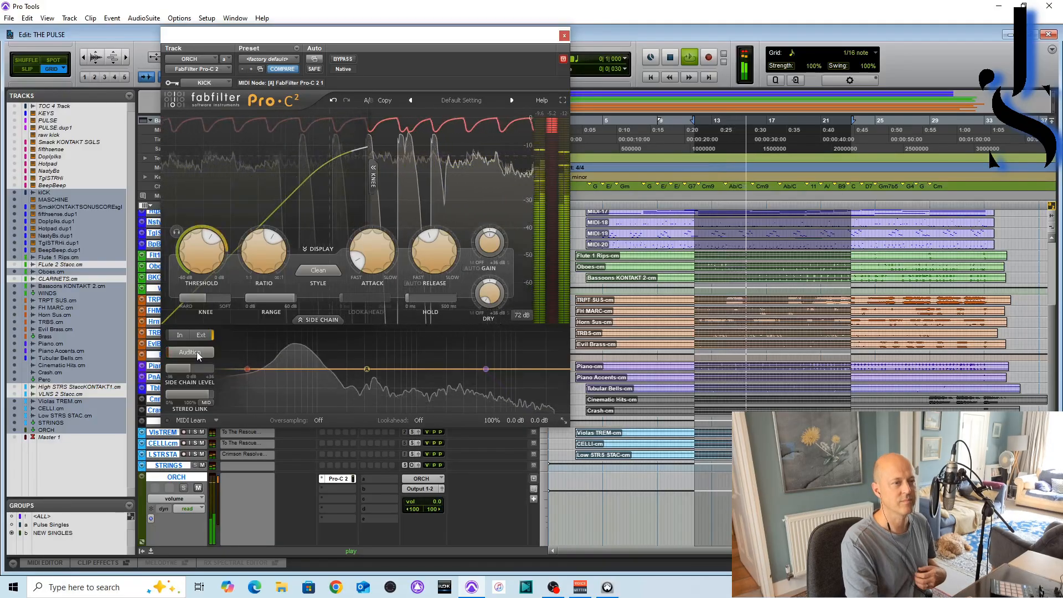
{"action": "left_click", "coordinate": [343, 59]}
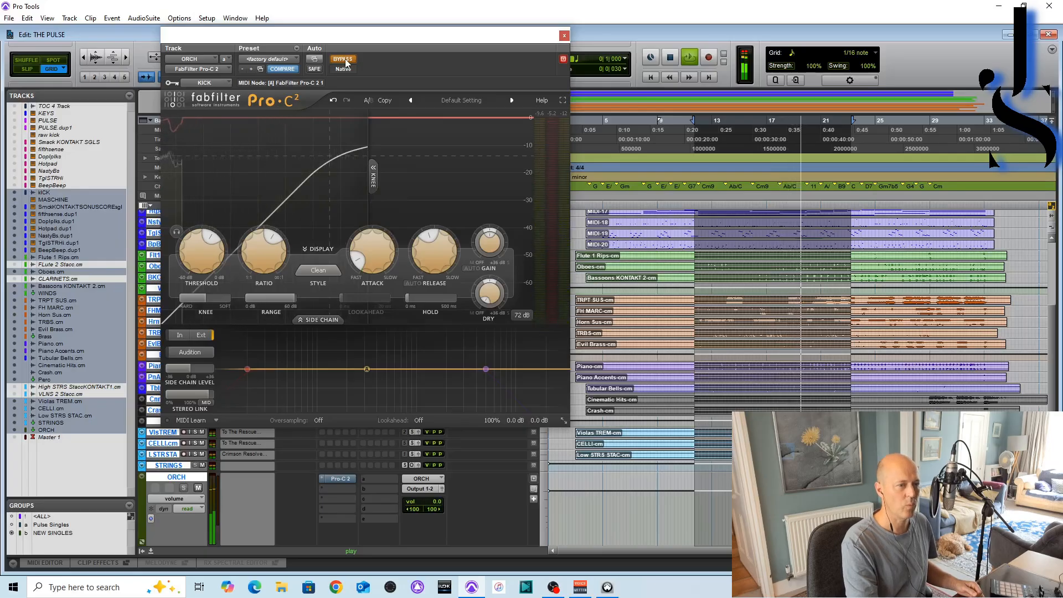
{"action": "left_click", "coordinate": [344, 60]}
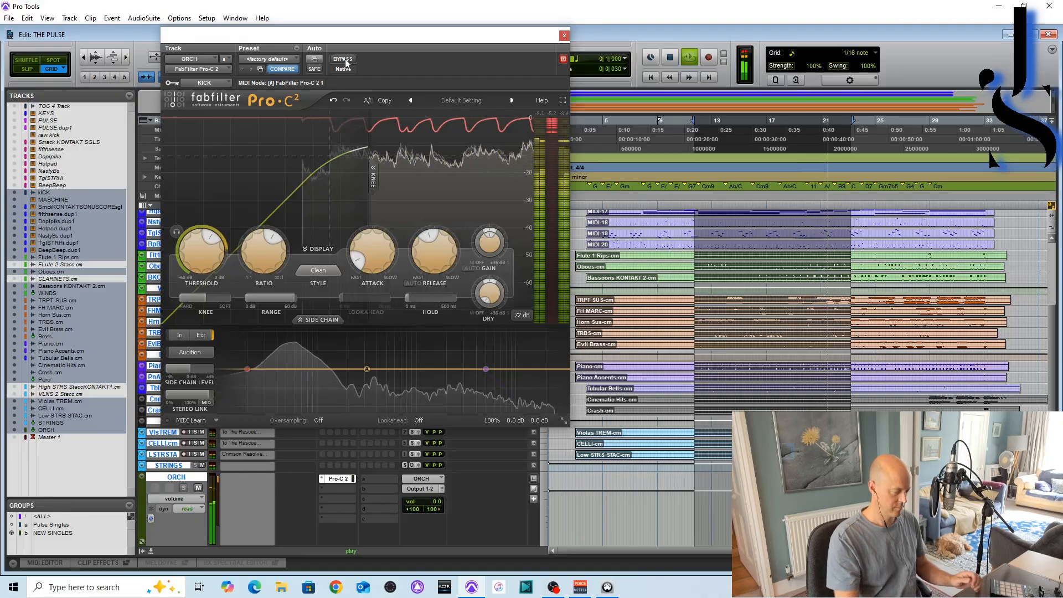
{"action": "key", "text": "space"}
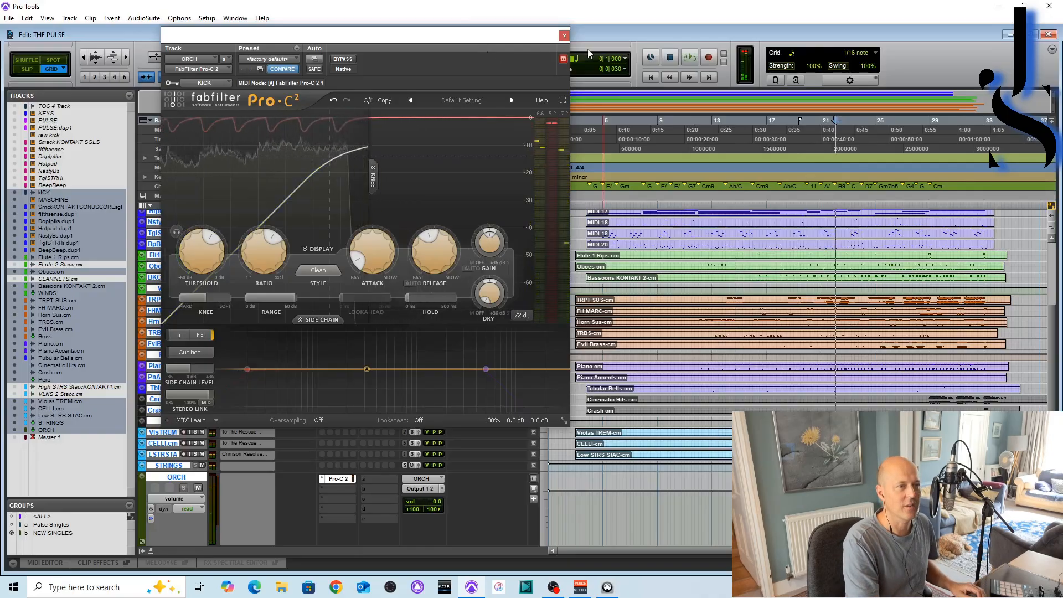
Close the compressor window, hide the MASCHINE track, and play the whole arrangement from bar 3 beat 3
{"action": "left_click", "coordinate": [564, 36]}
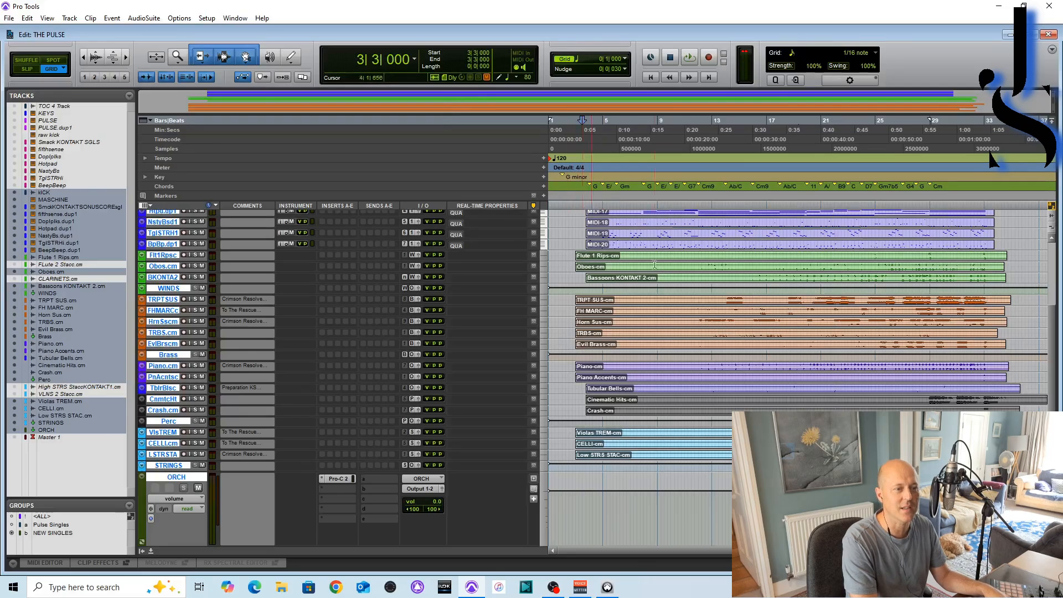
{"action": "scroll", "coordinate": [1054, 375], "scroll_direction": "up", "scroll_amount": 5}
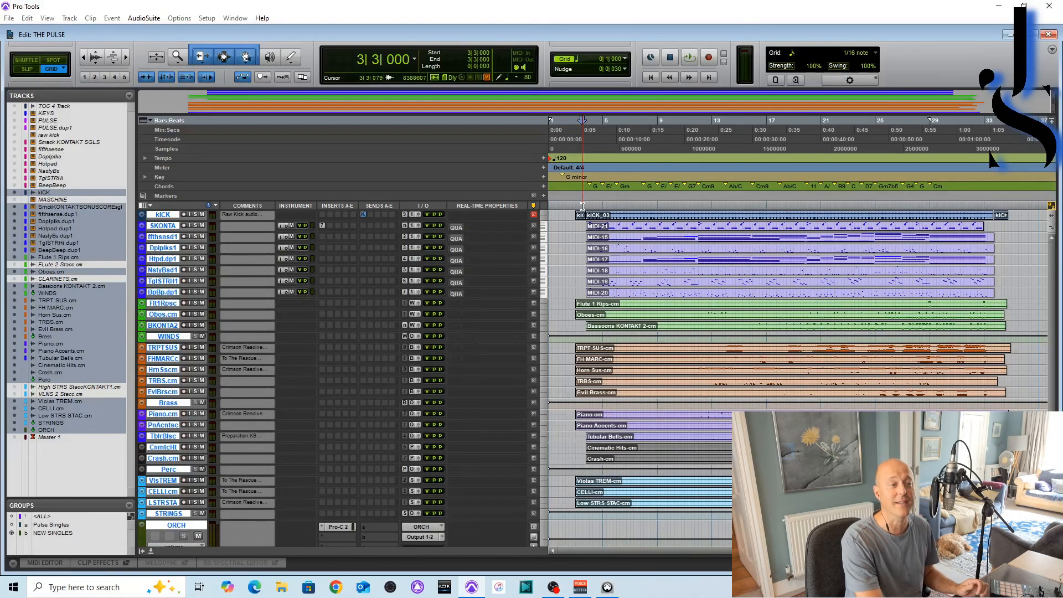
{"action": "key", "text": "space"}
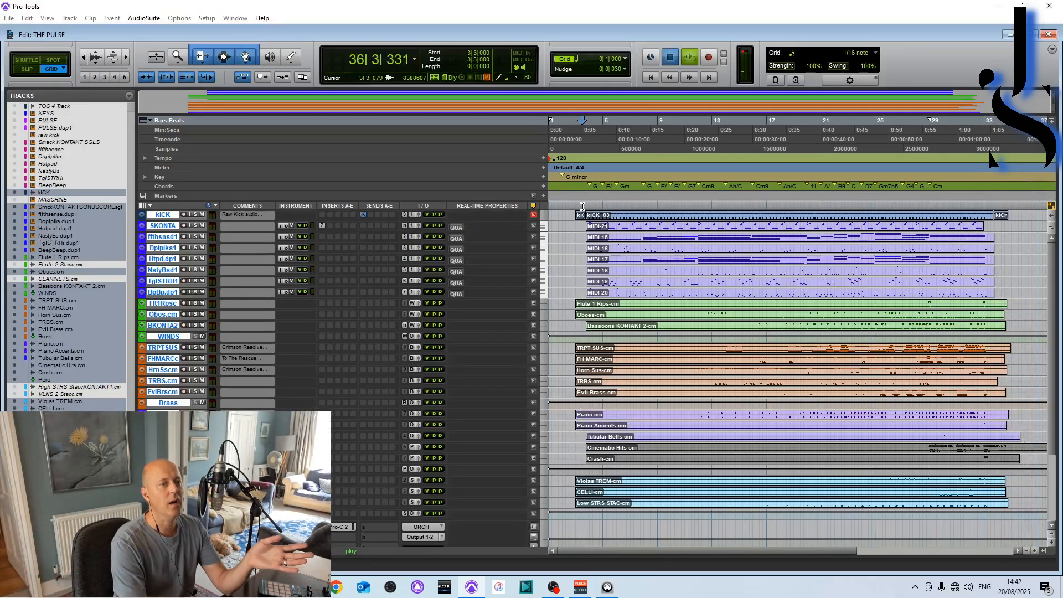
{"action": "key", "text": "space"}
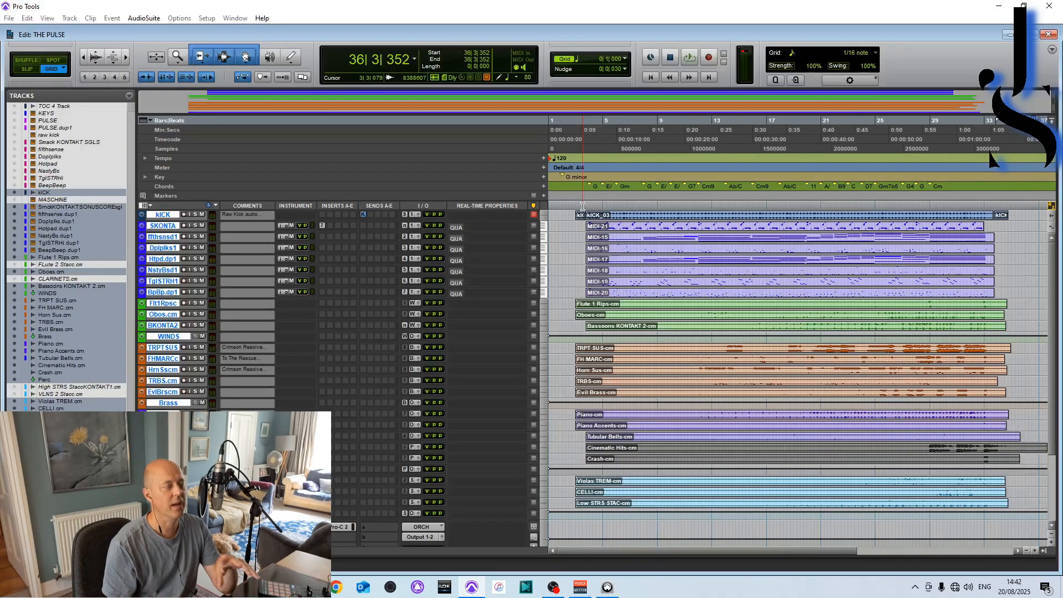